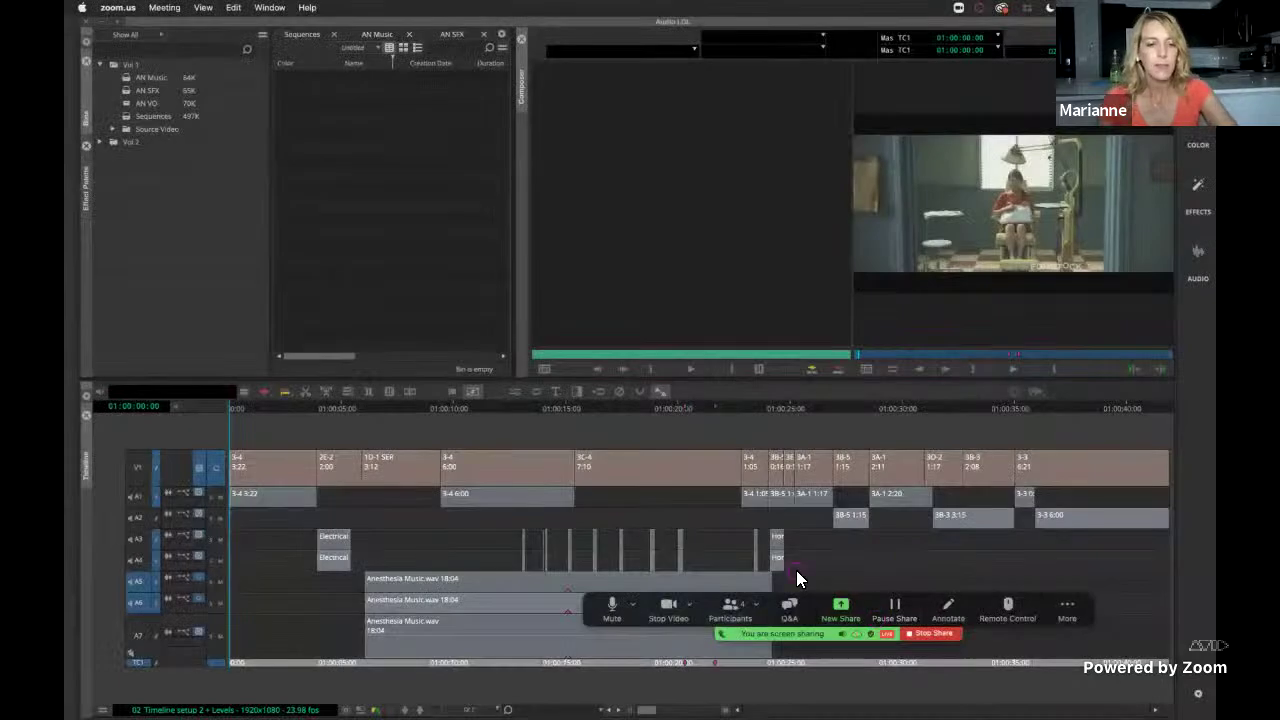
Review the Audio page of Zoom Settings, then hide the floating meeting controls from the More menu.
left_click(777, 539)
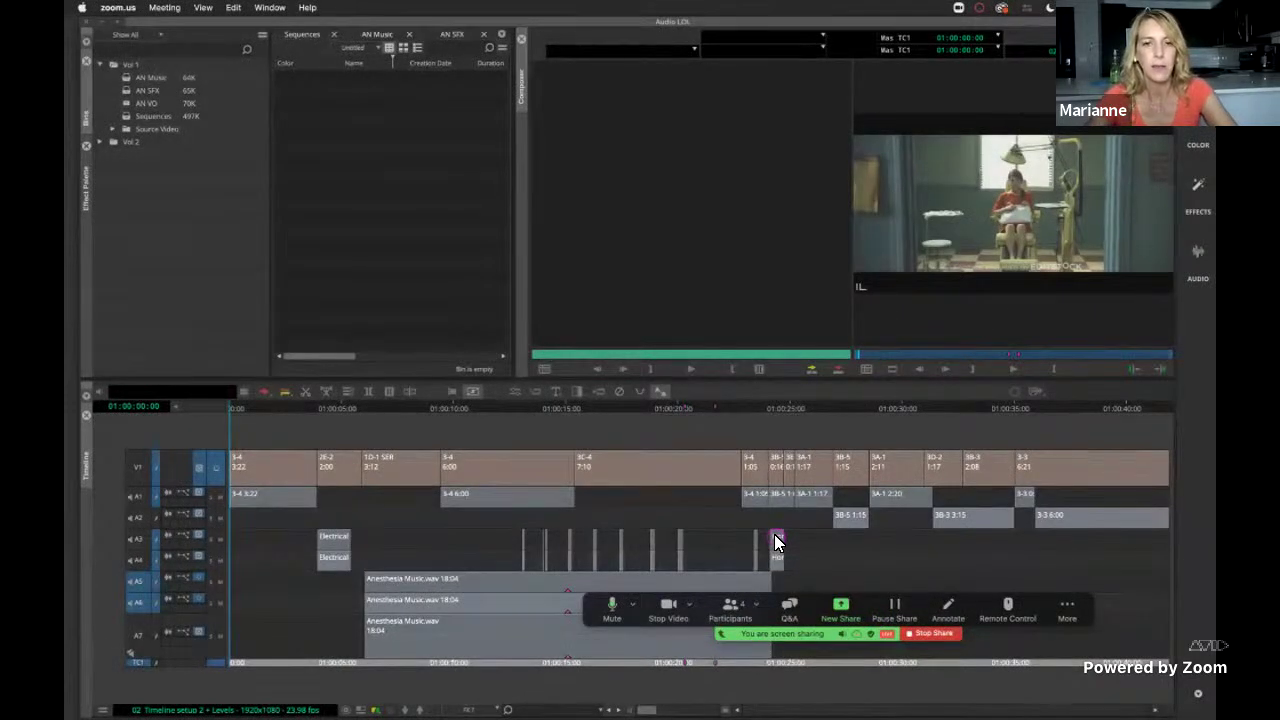
key("super+Tab")
key("super+Tab")
key("super+Tab")
key("super+Tab")
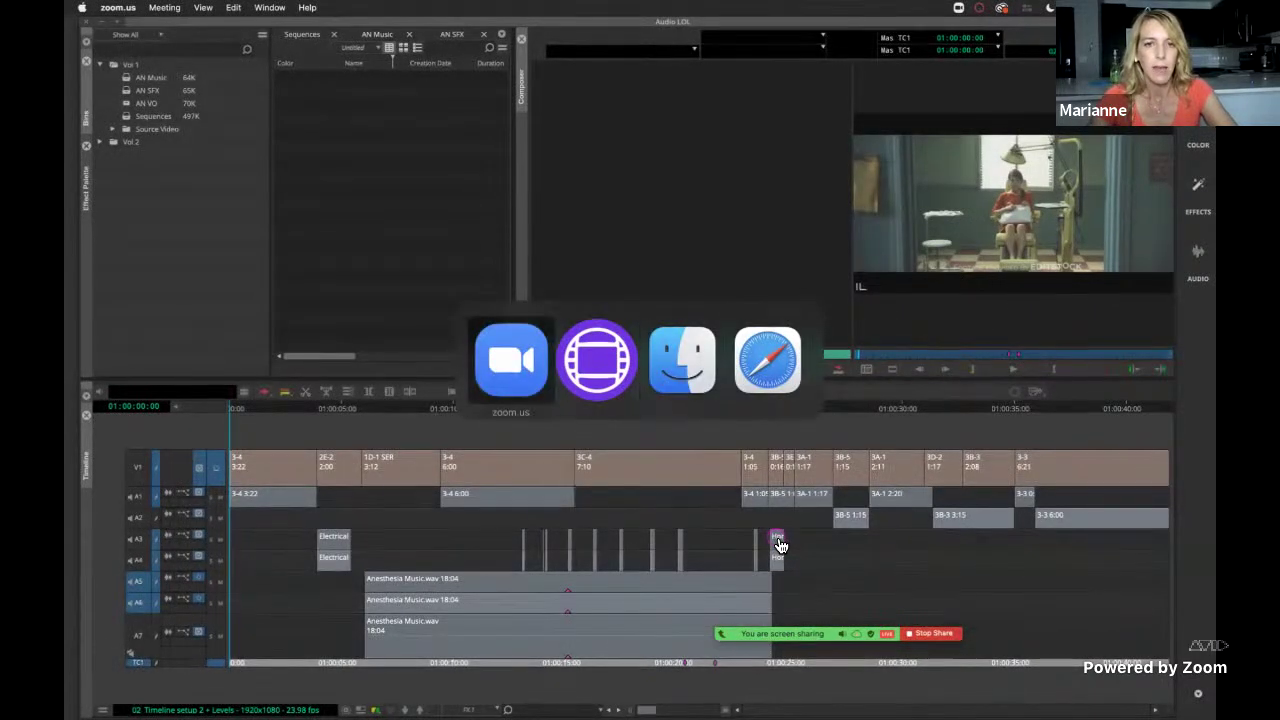
key("super+comma")
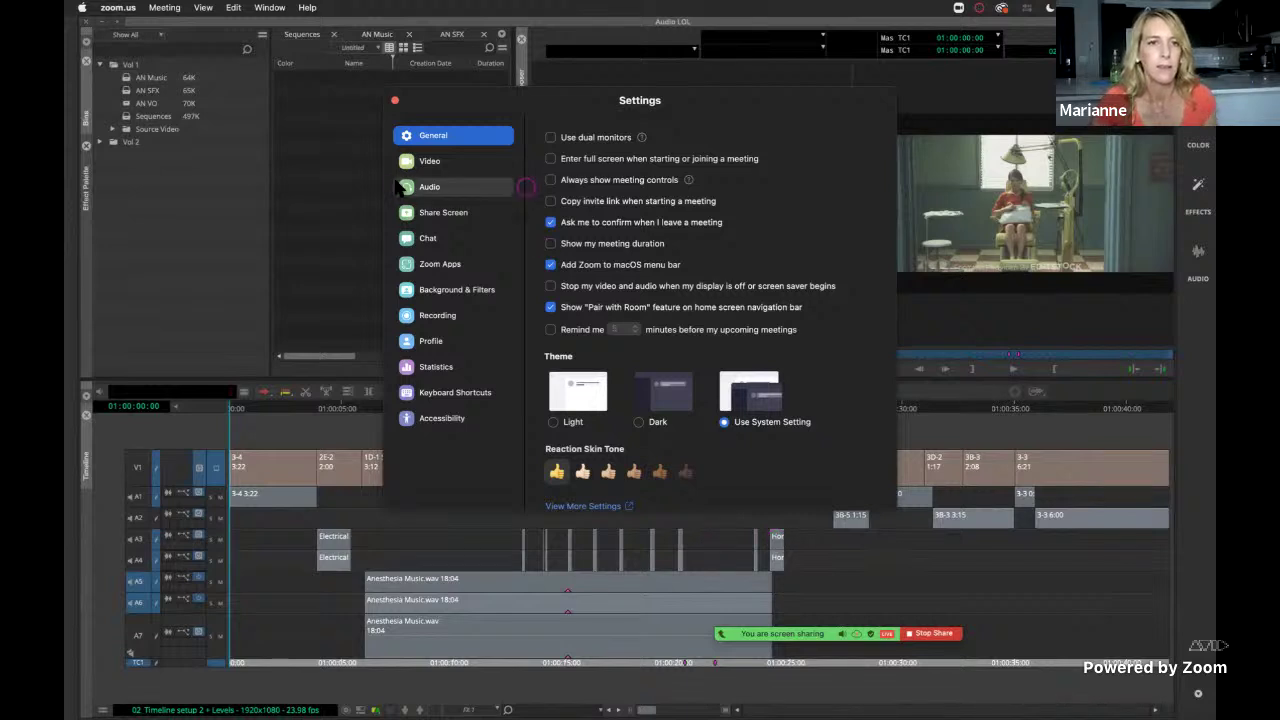
left_click(425, 193)
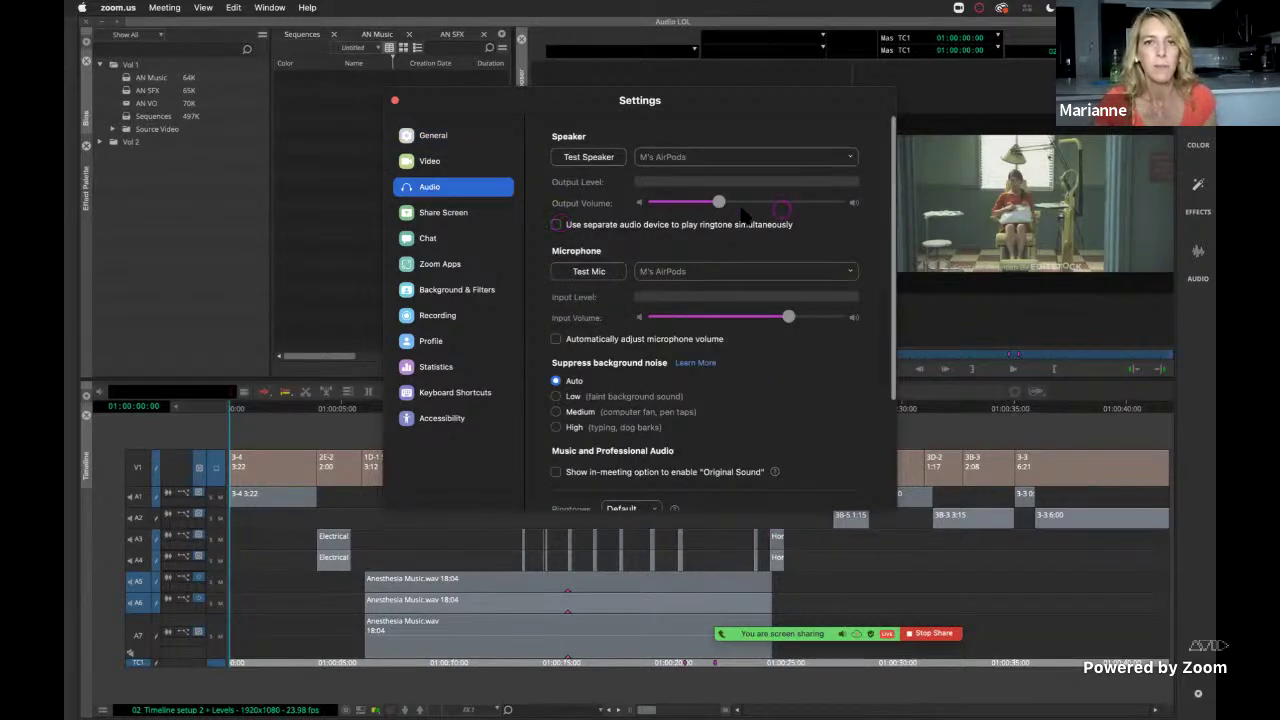
left_click(395, 100)
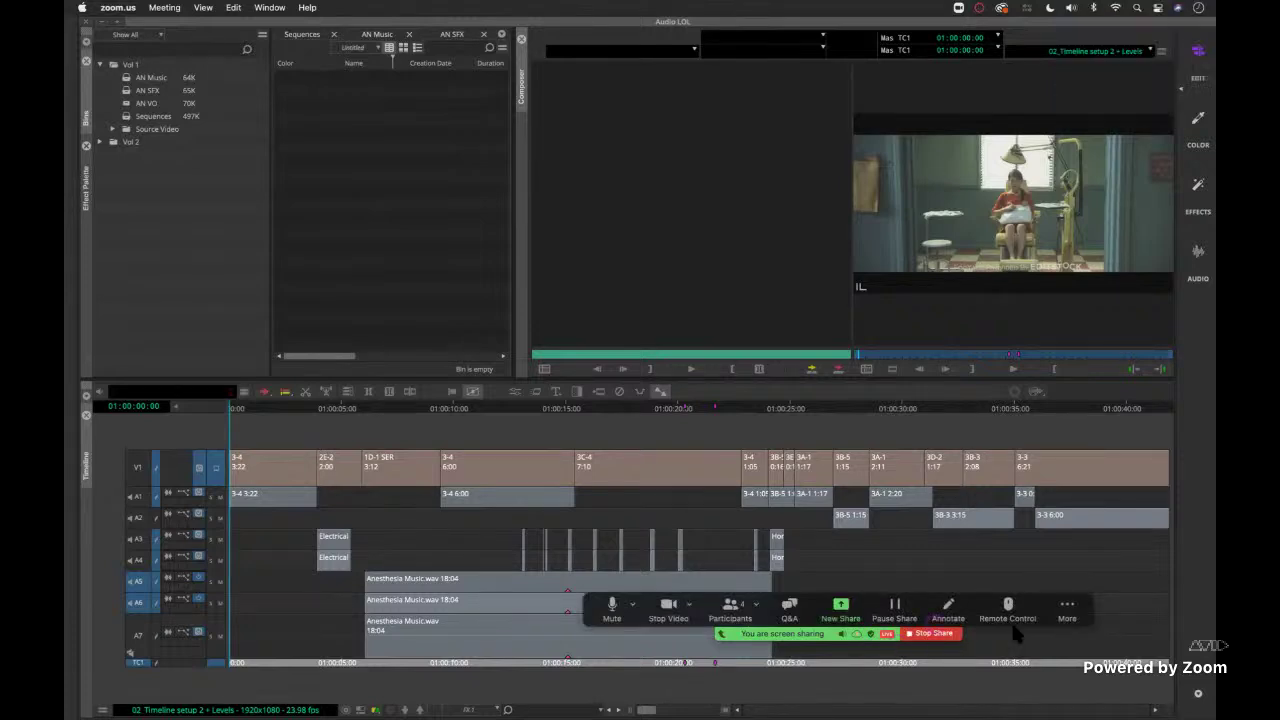
left_click(1063, 610)
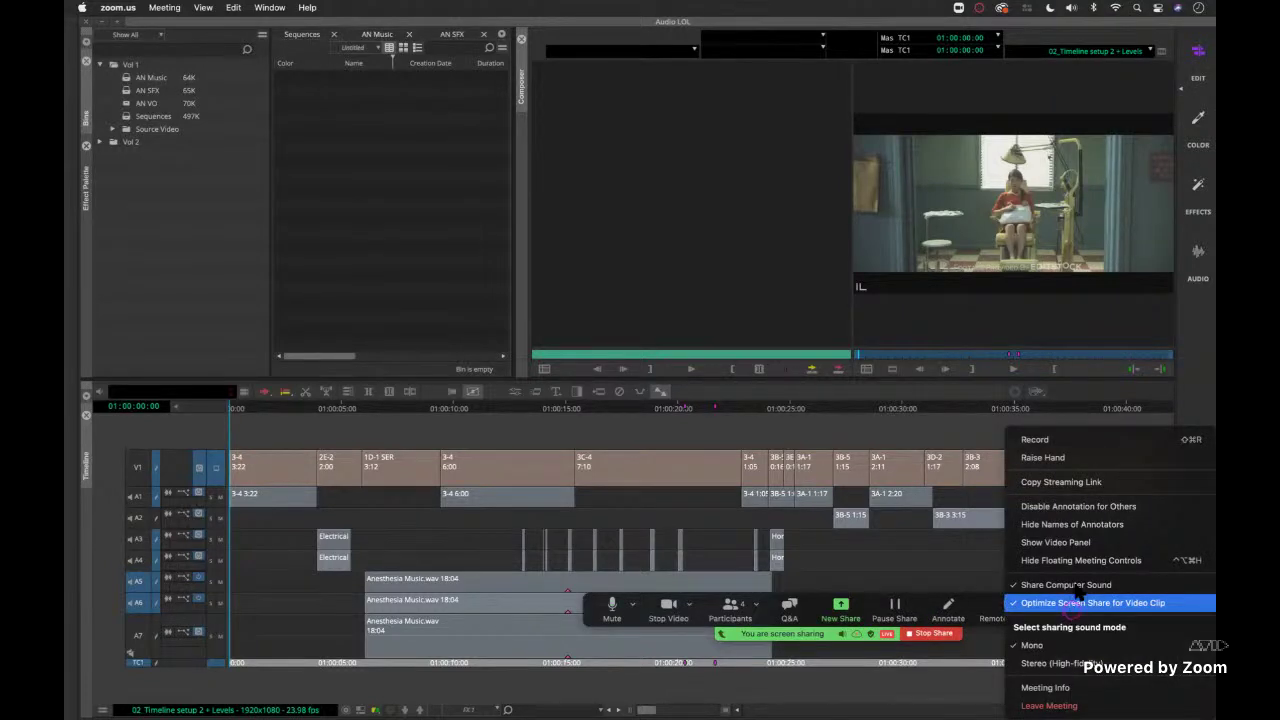
left_click(1073, 560)
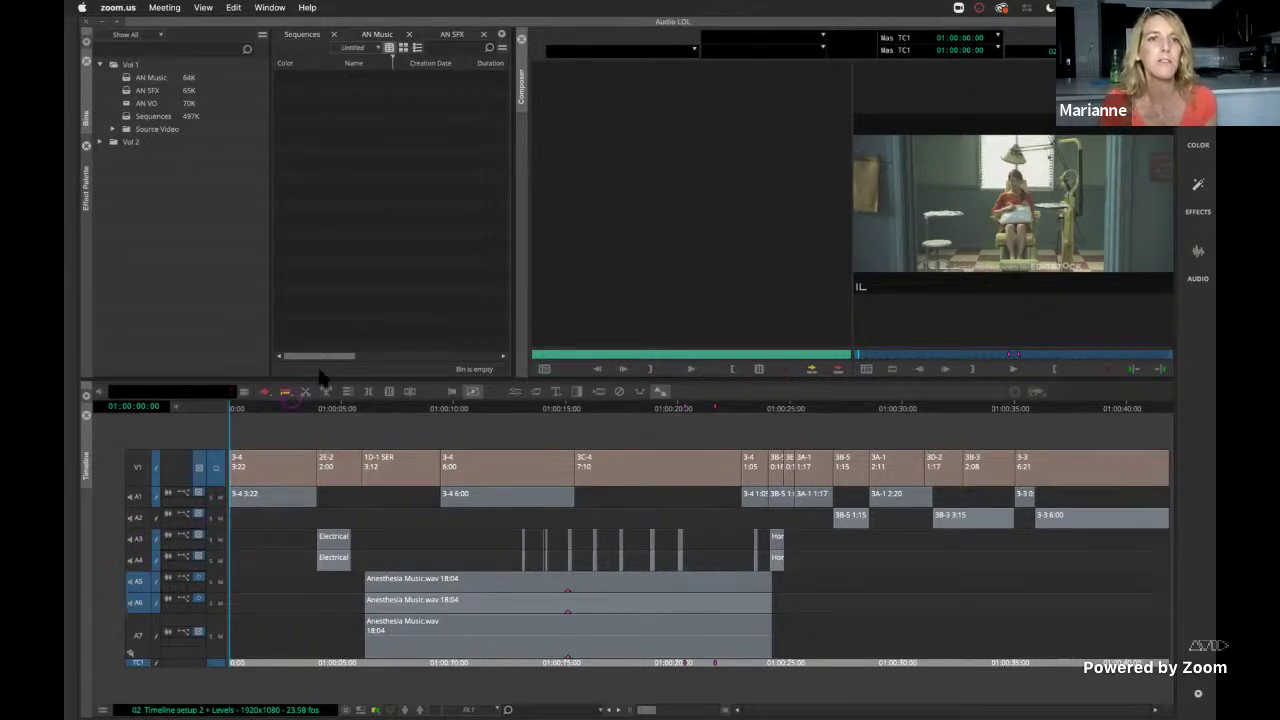
Open the Source Browser from the AN SFX bin's Input menu.
left_click(414, 133)
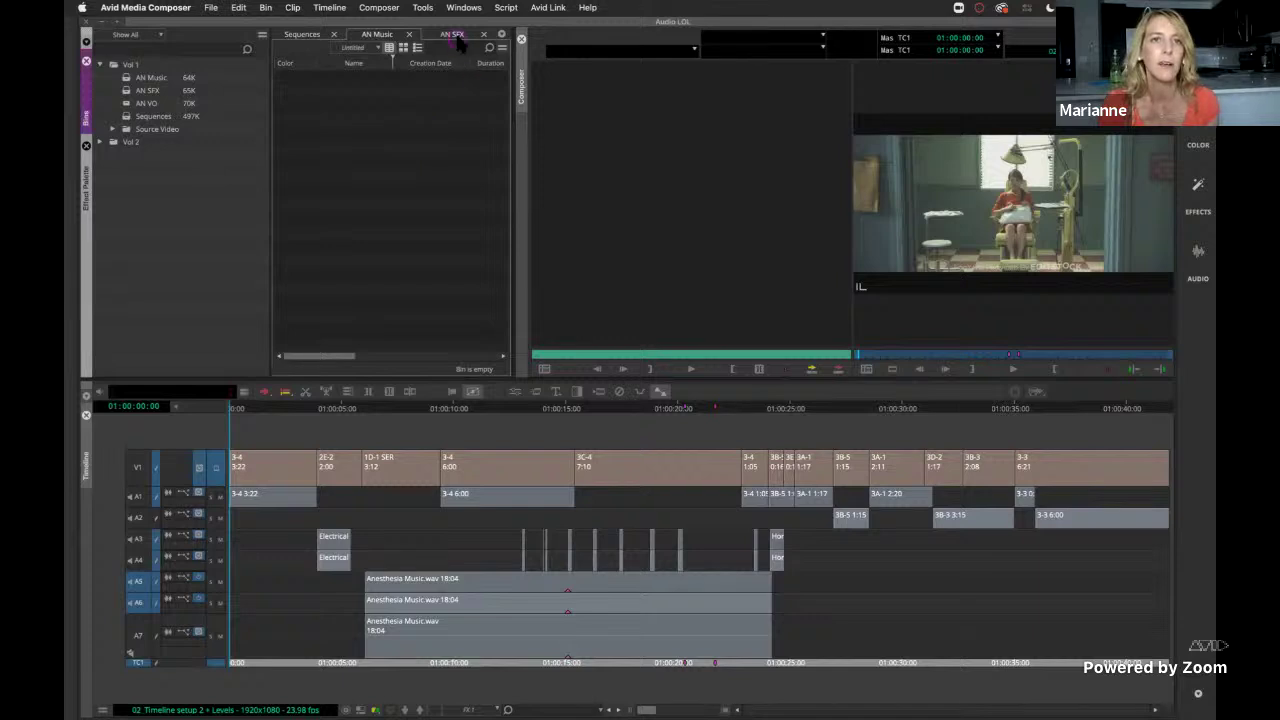
left_click(452, 34)
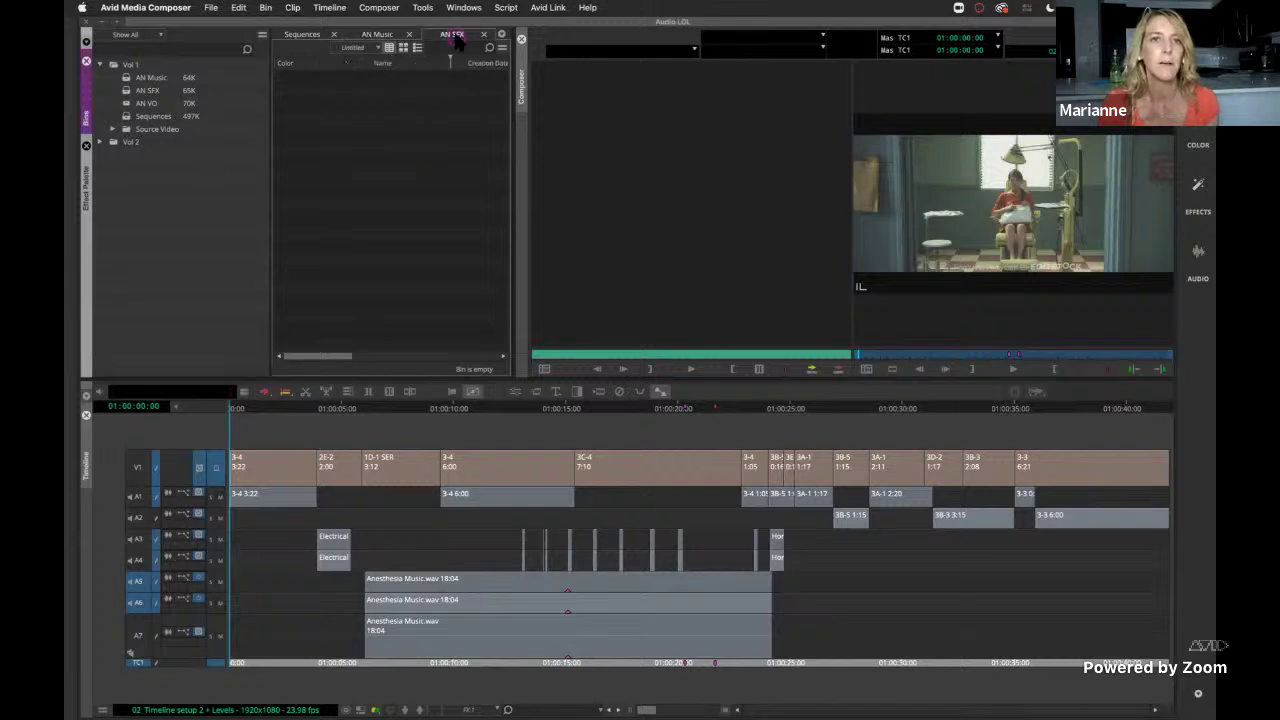
right_click(414, 202)
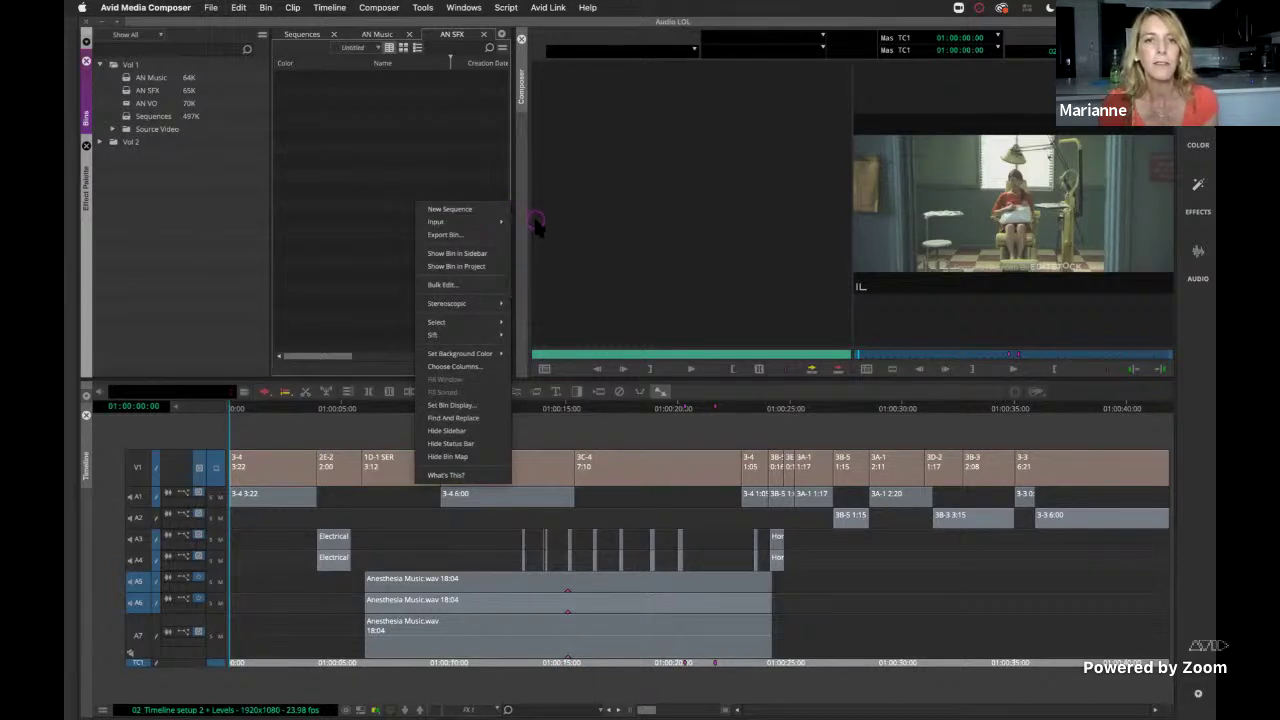
mouse_move(503, 221)
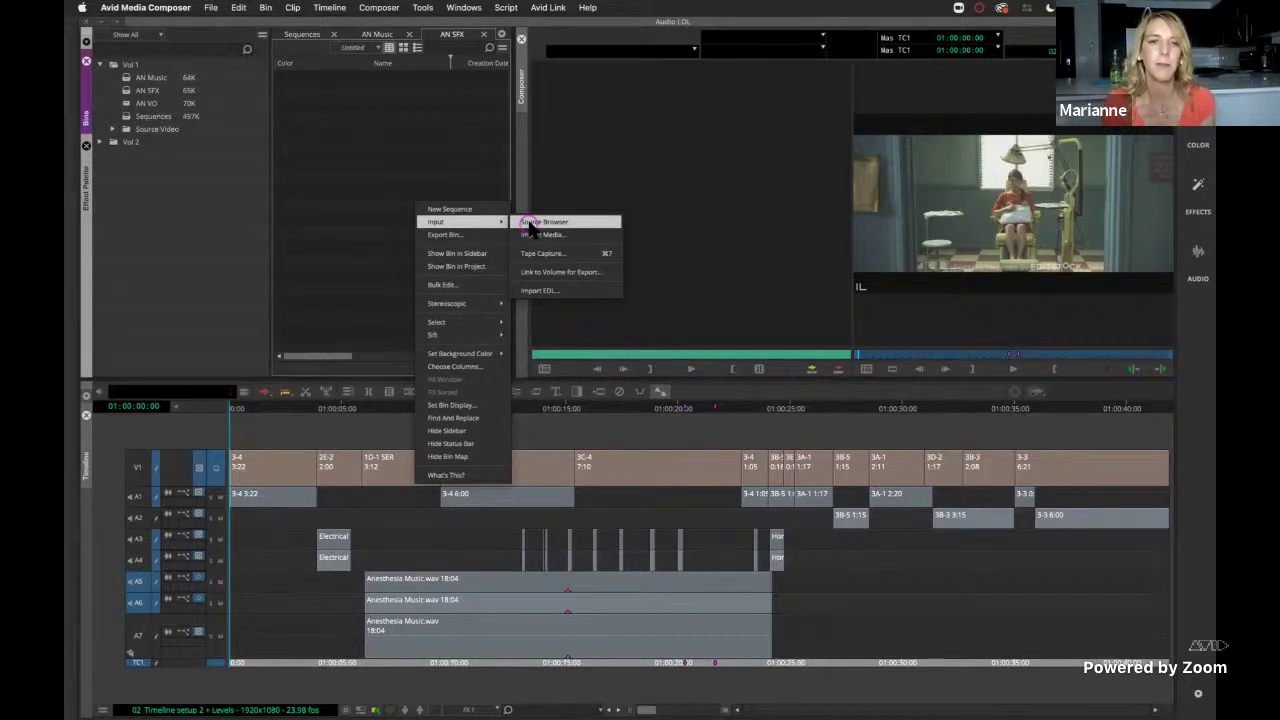
left_click(530, 228)
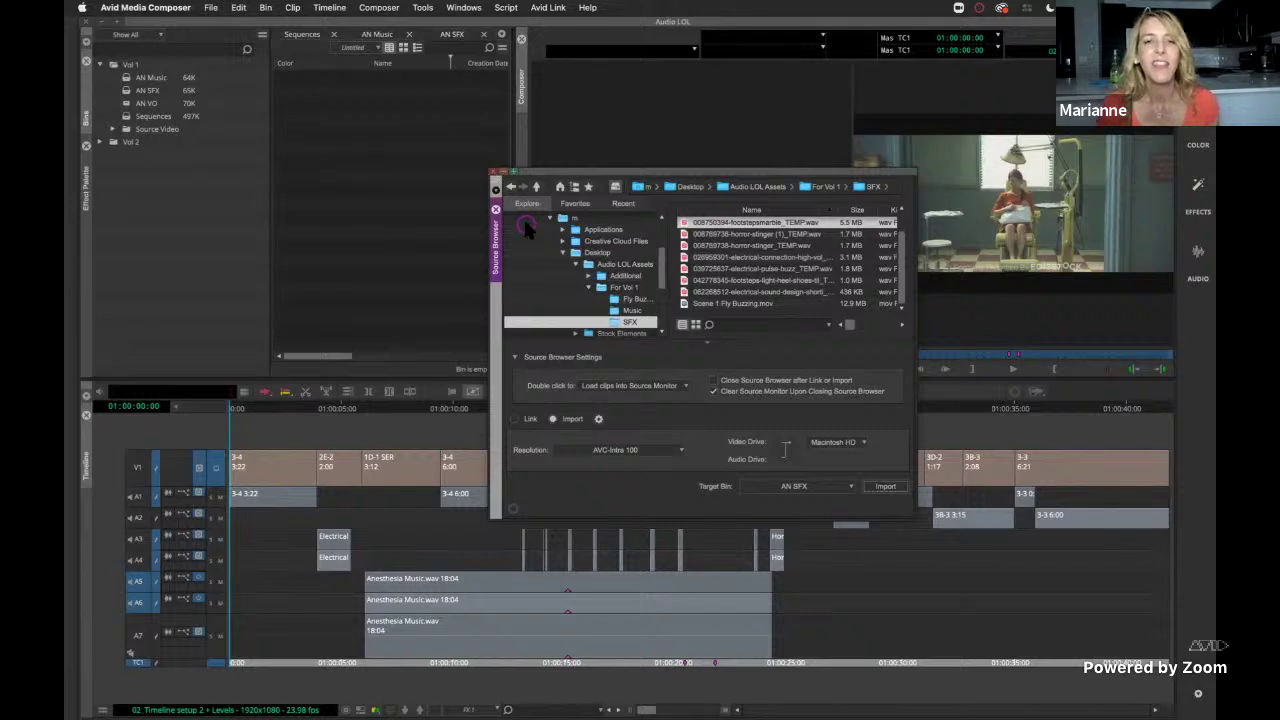
Navigate to Desktop/Audio LOL Assets/For Vol 1/SFX and set the browser to Link.
left_click(640, 187)
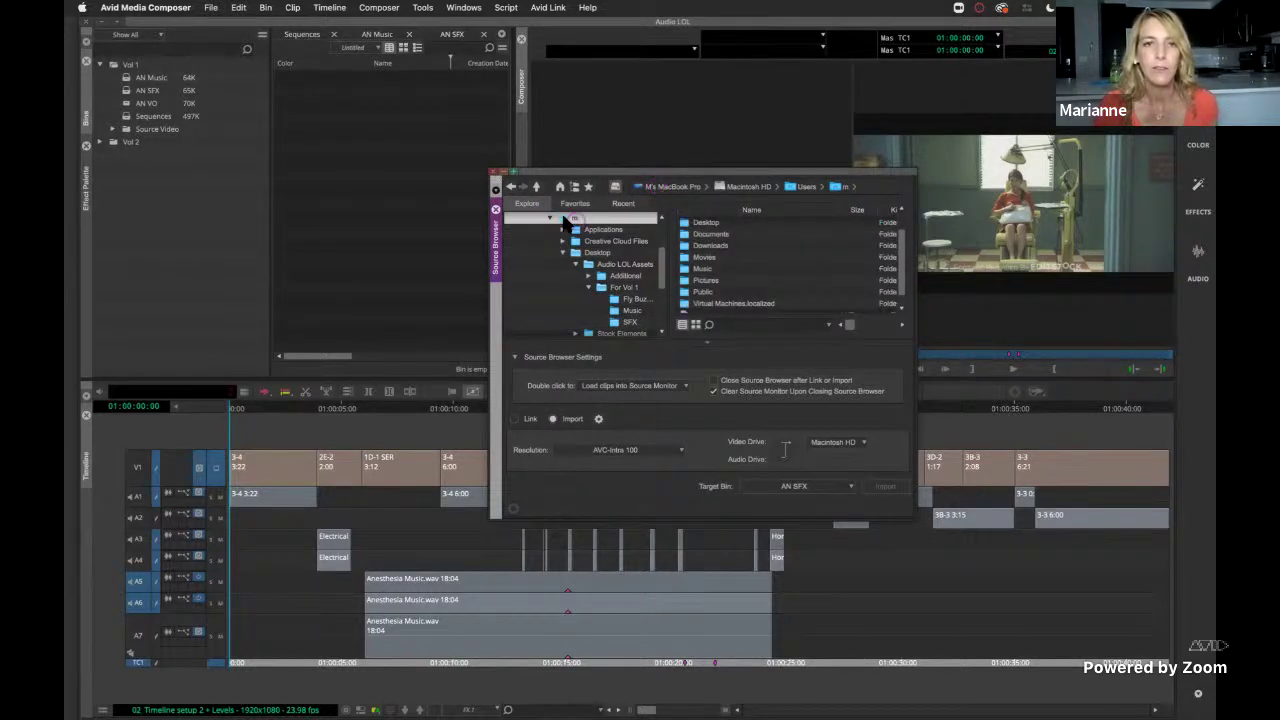
left_click(551, 218)
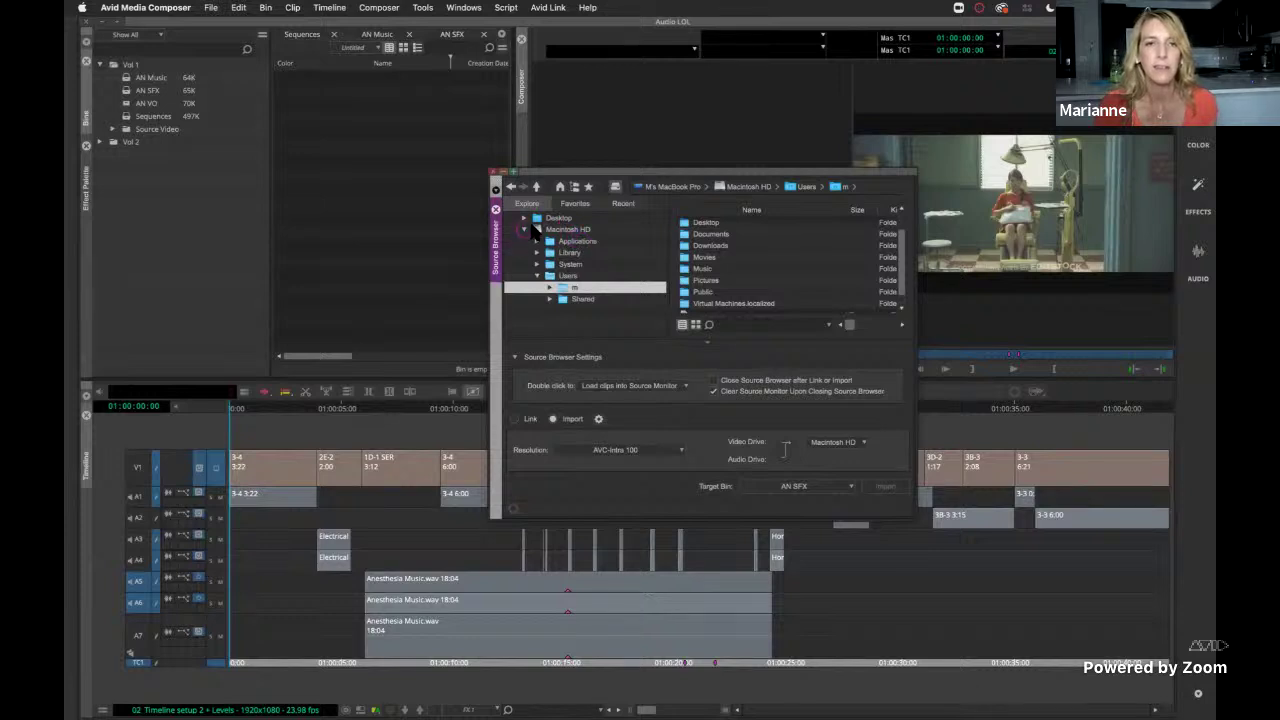
left_click(529, 228)
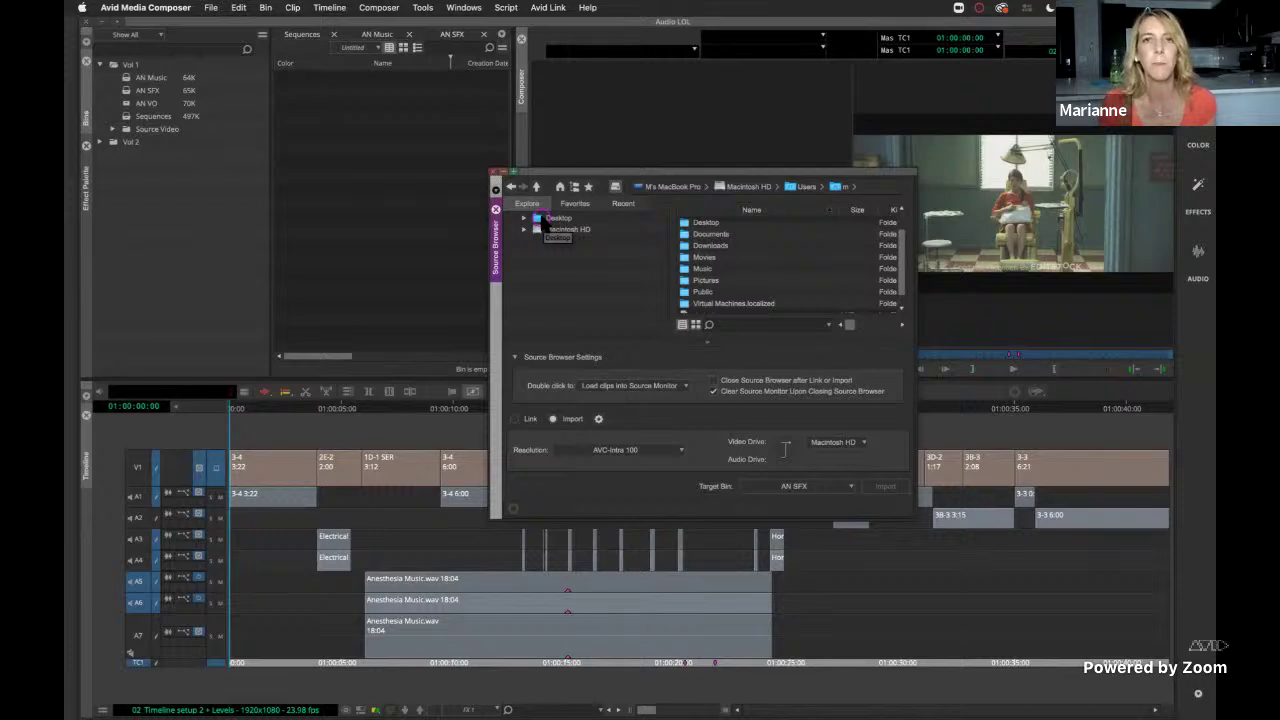
left_click(548, 218)
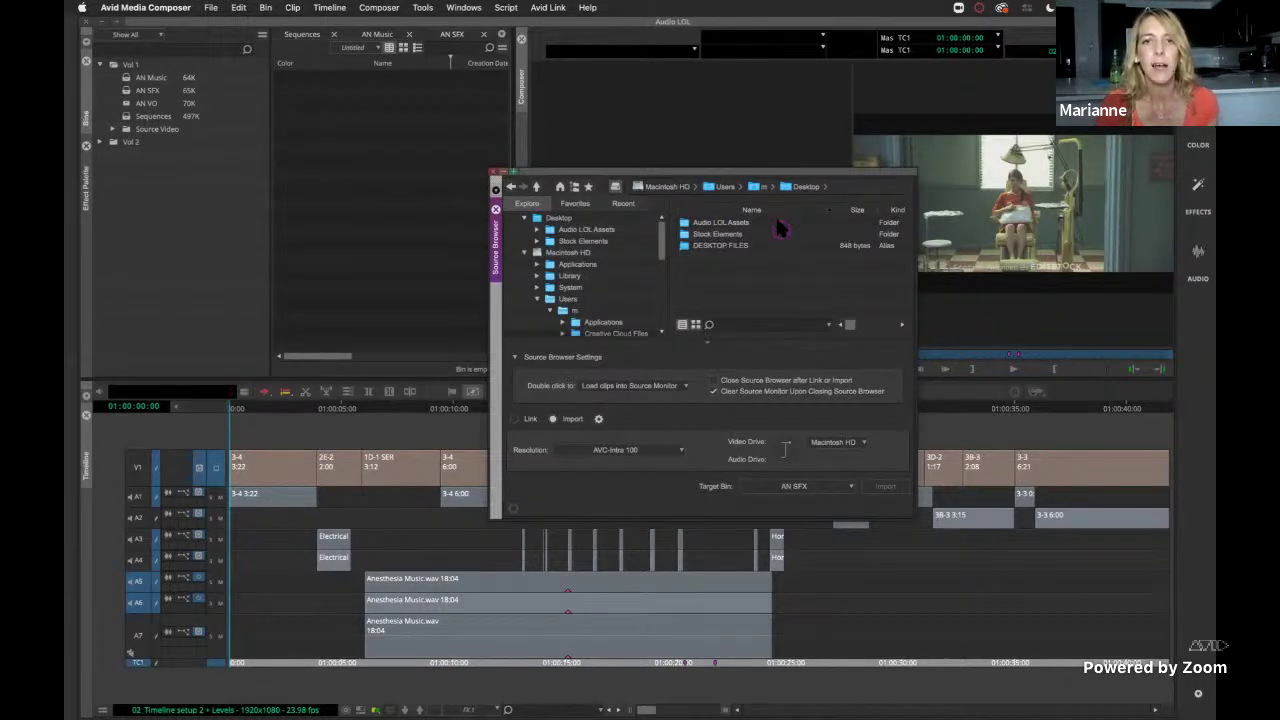
double_click(680, 224)
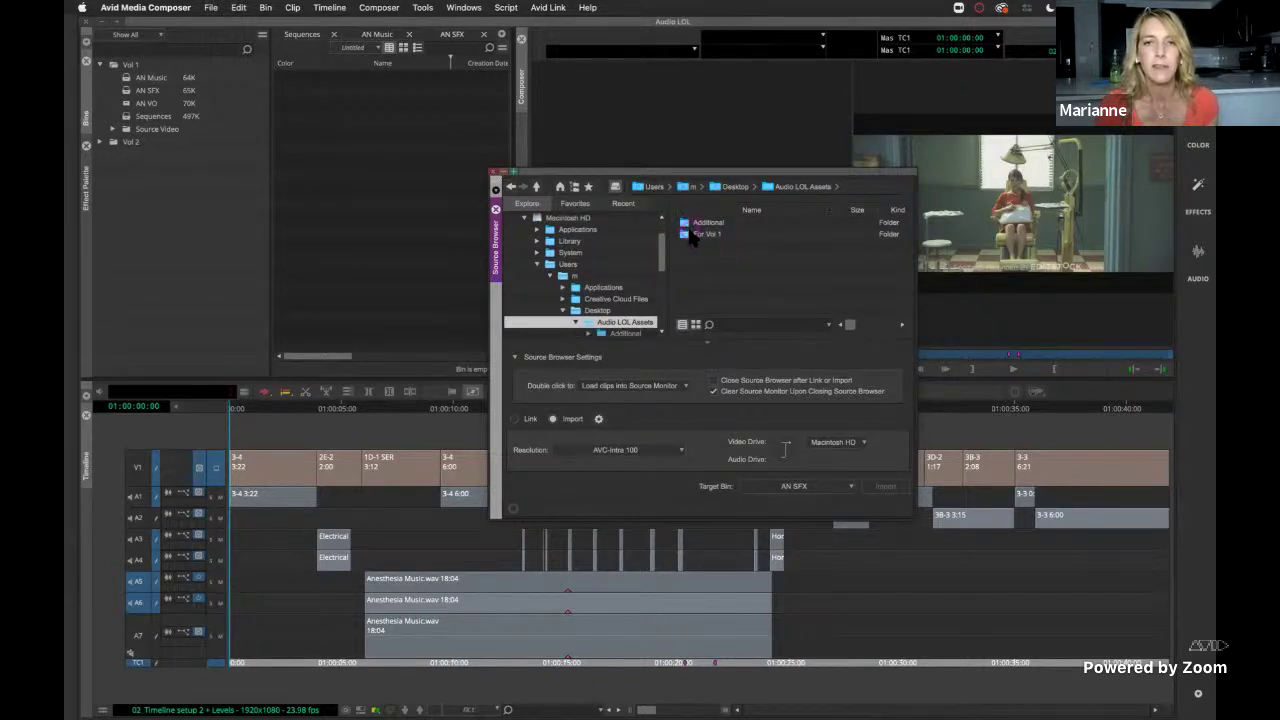
double_click(690, 234)
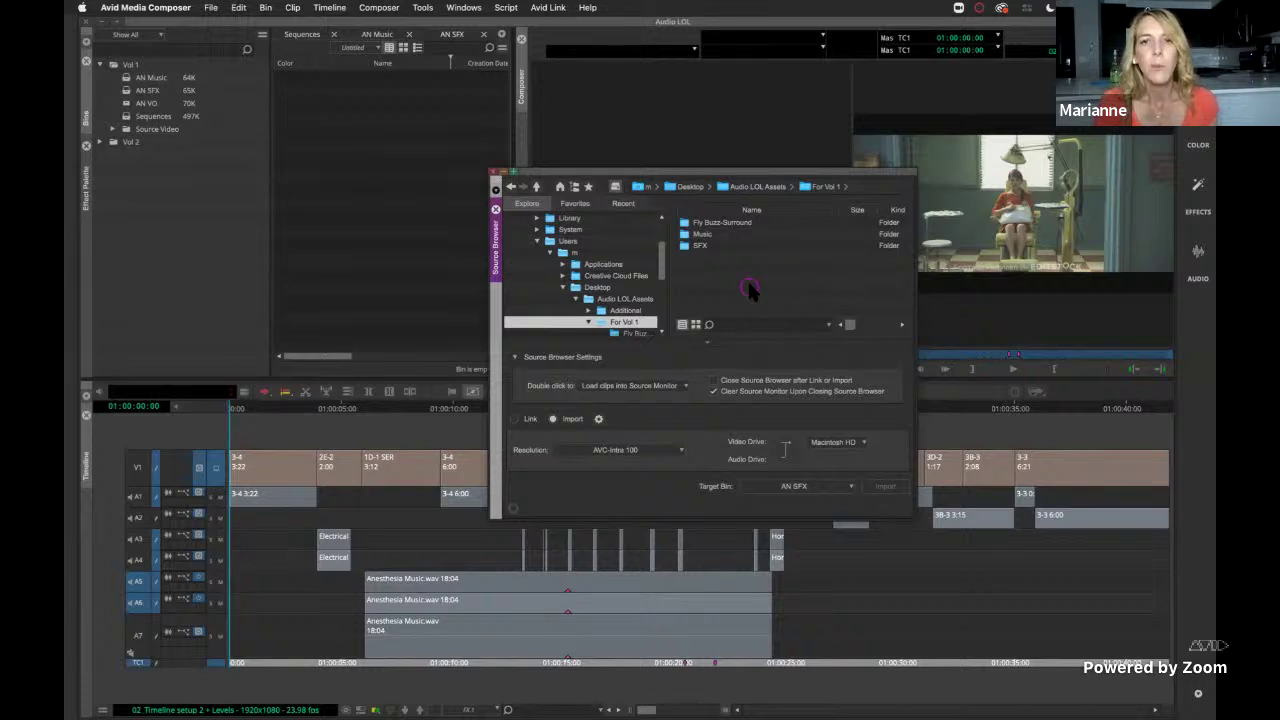
left_click(687, 246)
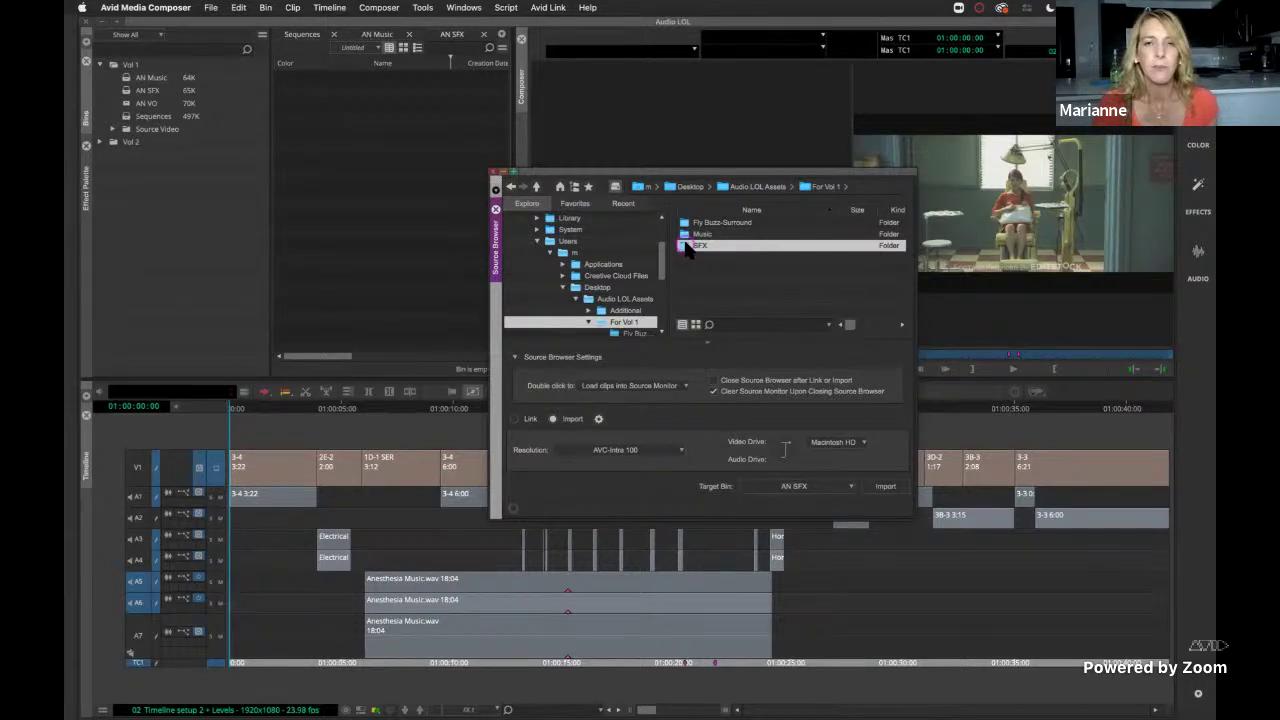
double_click(687, 247)
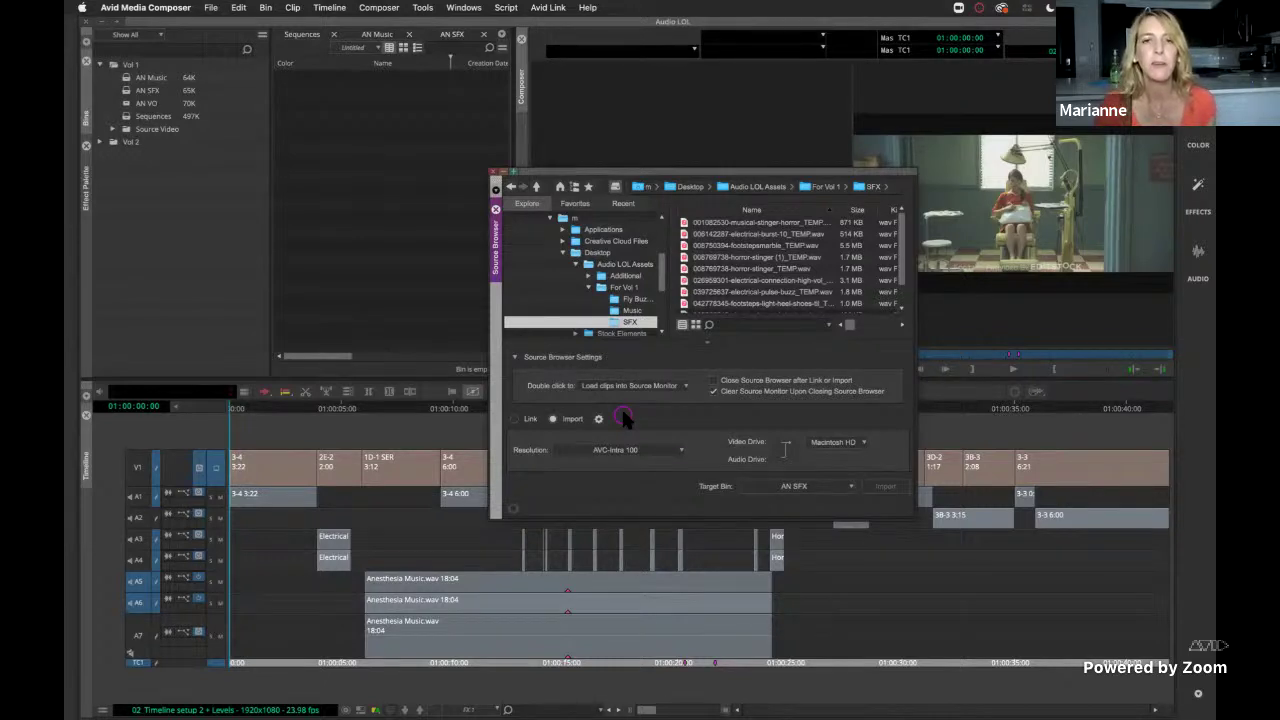
left_click(515, 419)
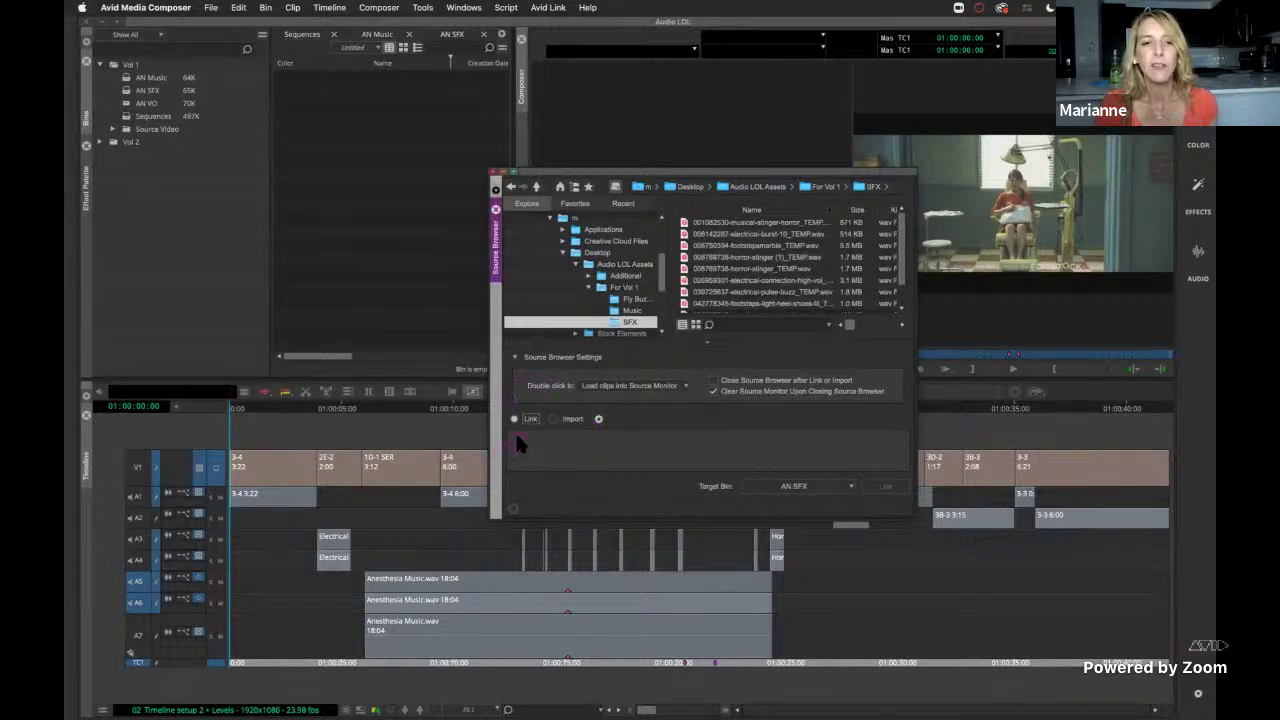
Inspect the Link Options tab of the link settings, then close the dialog.
left_click(599, 419)
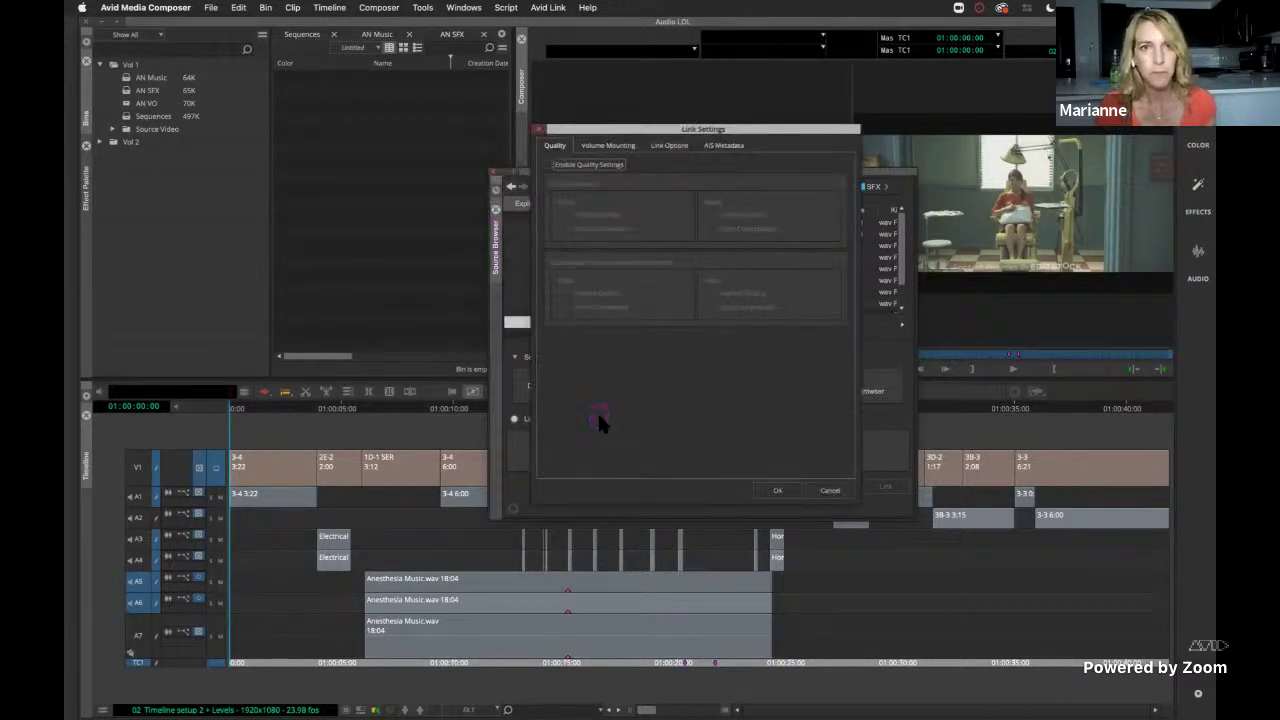
left_click(669, 147)
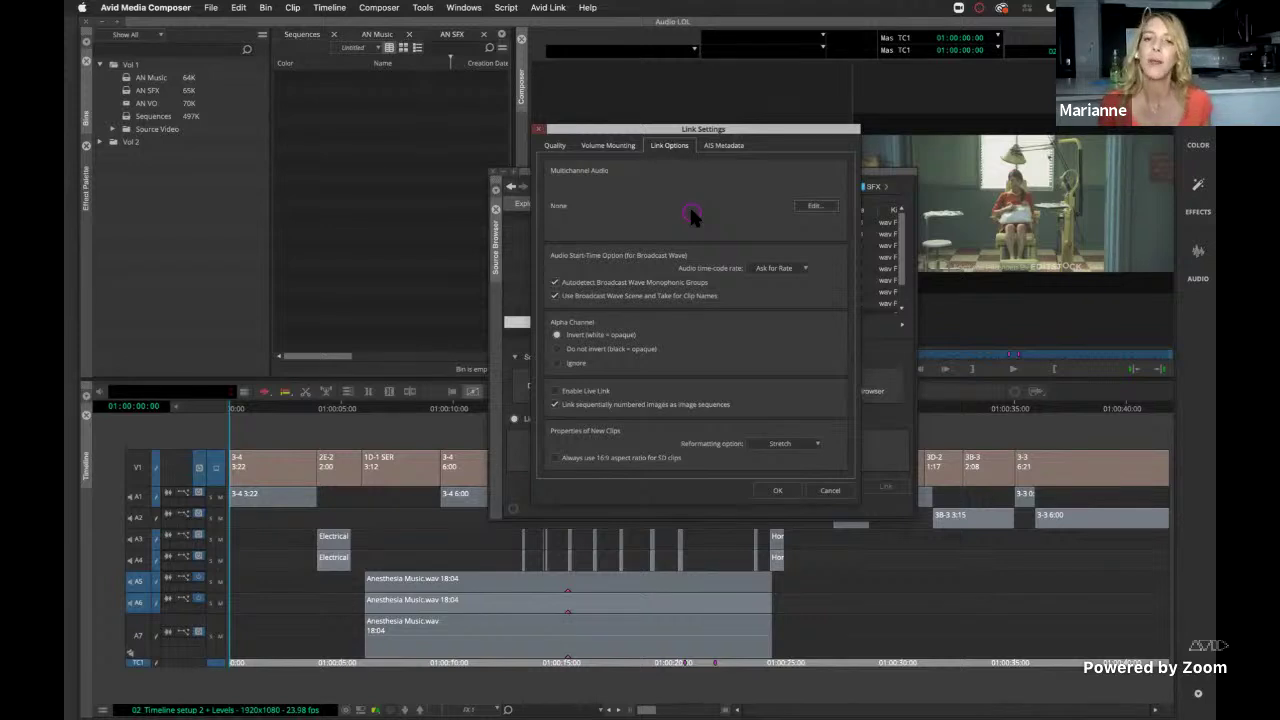
left_click(781, 478)
left_click(566, 420)
Switch the Source Browser to Import and open the Audio tab of Import Settings.
left_click(550, 418)
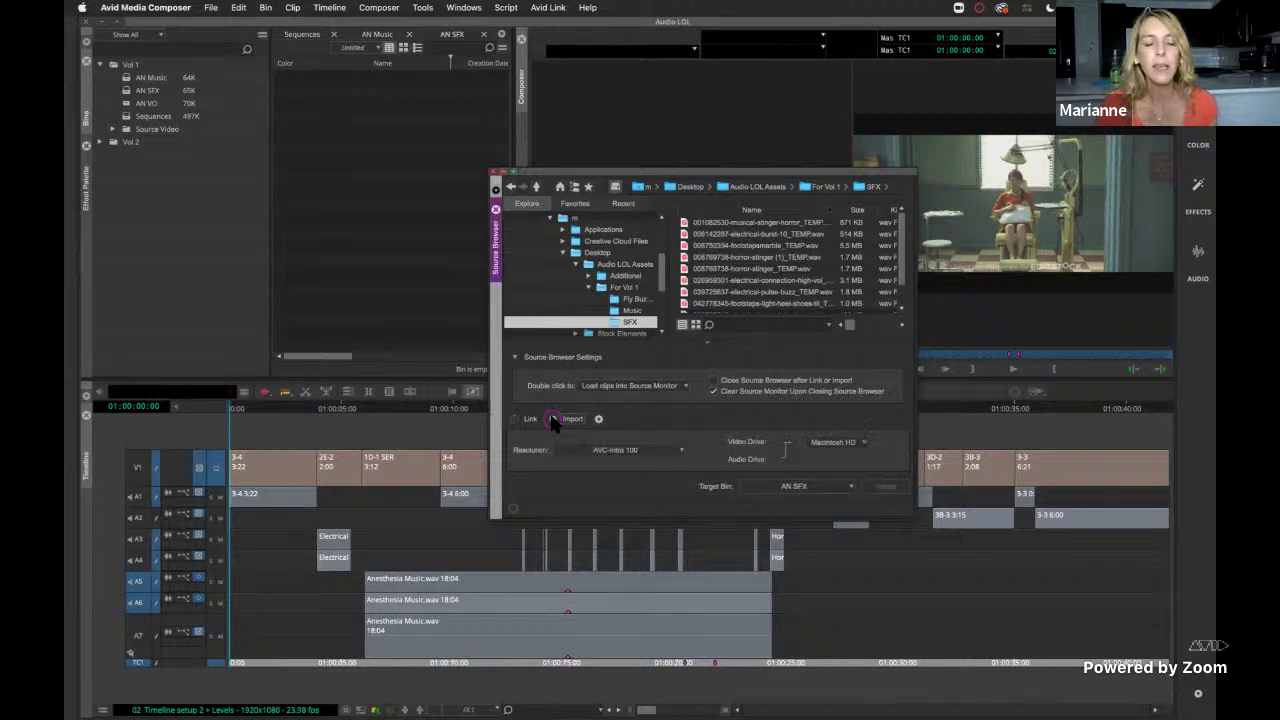
left_click(598, 419)
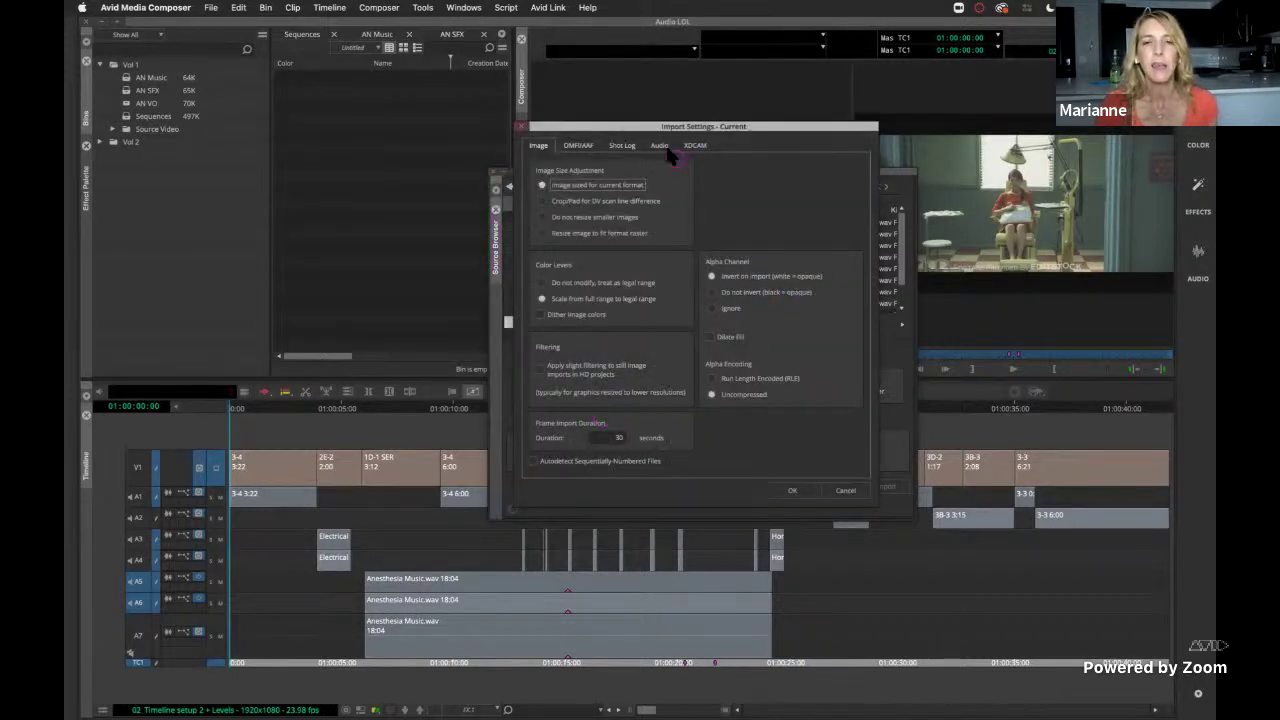
left_click(660, 146)
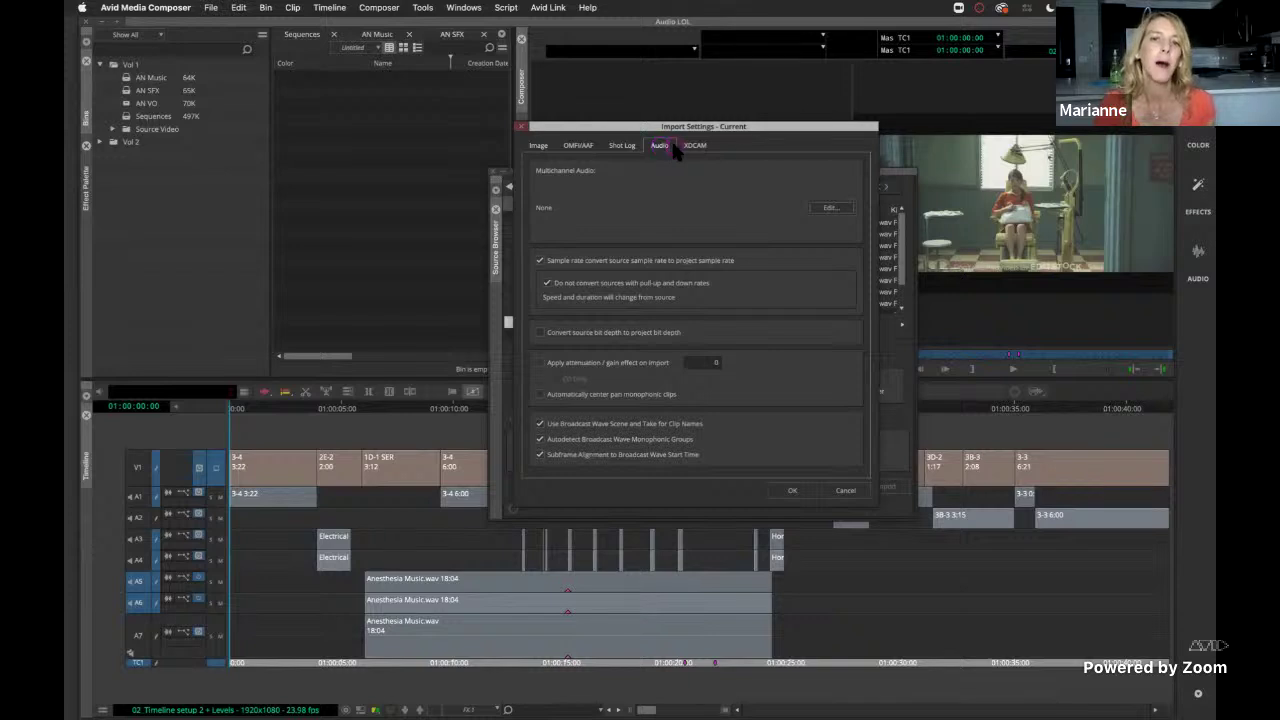
Inspect the multichannel grid but leave Multichannel Audio at None, and confirm Import Settings.
left_click(830, 208)
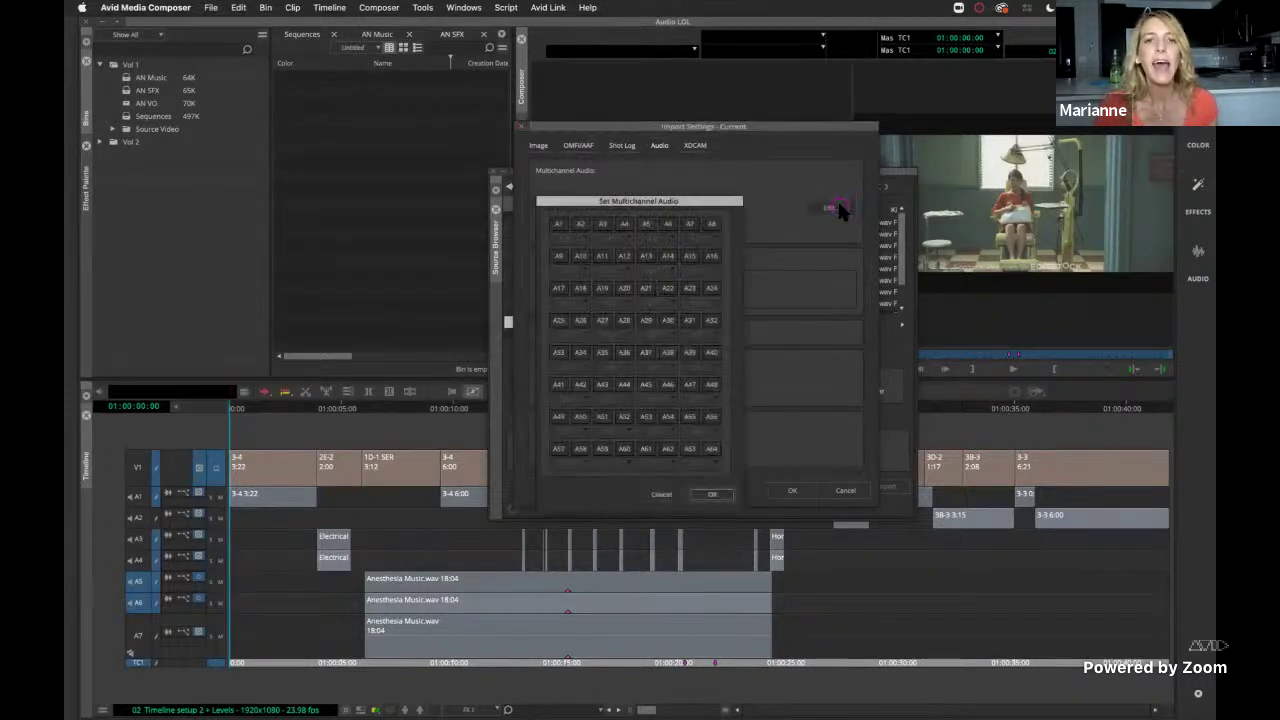
left_click(559, 223)
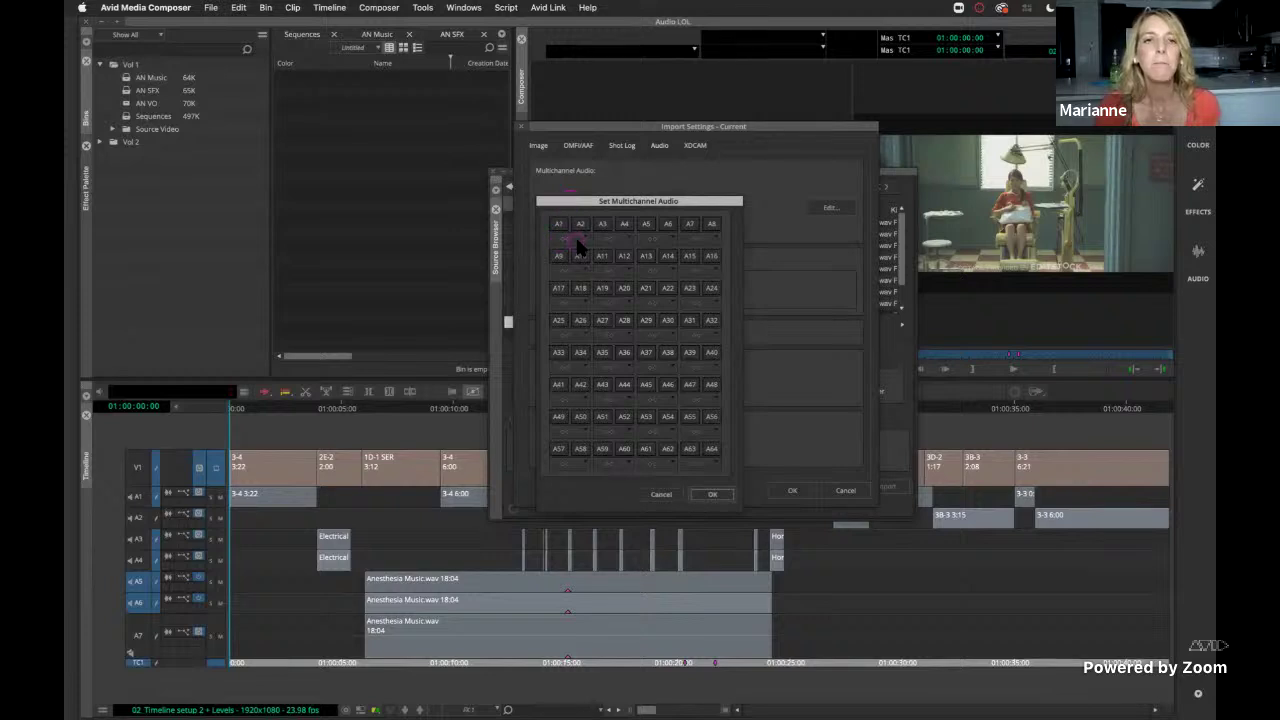
left_click(567, 241)
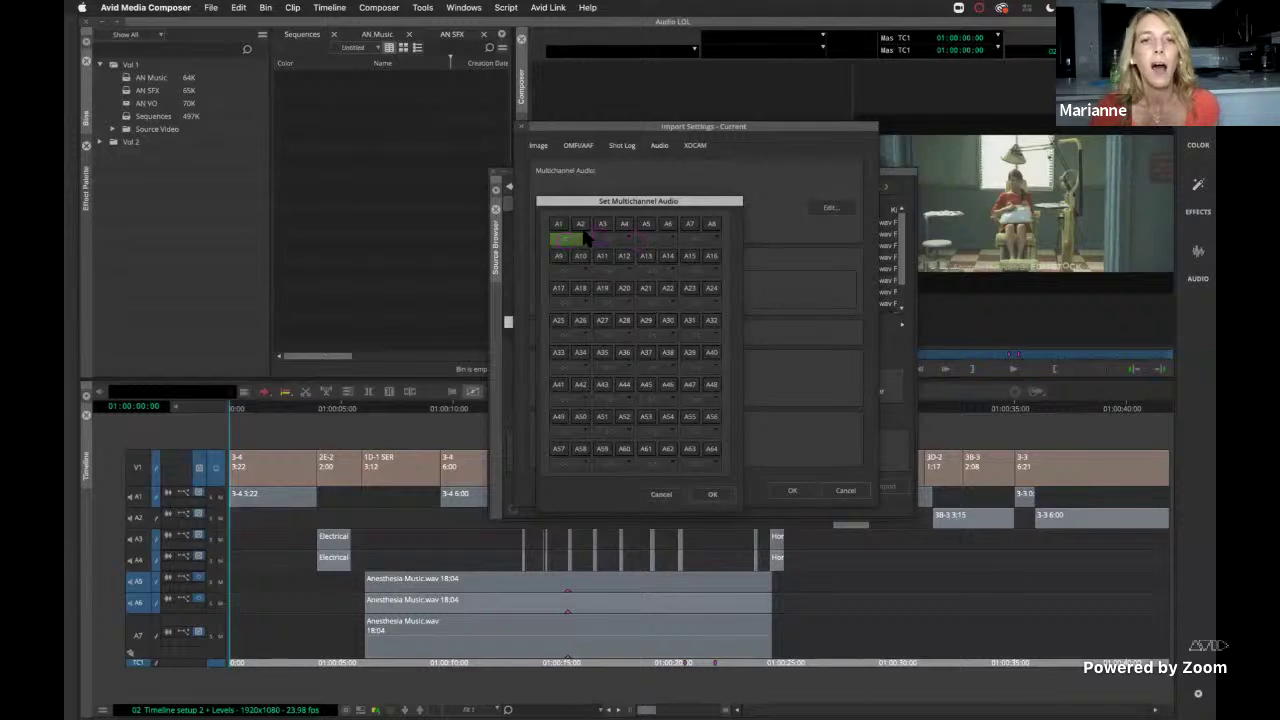
left_click(587, 244)
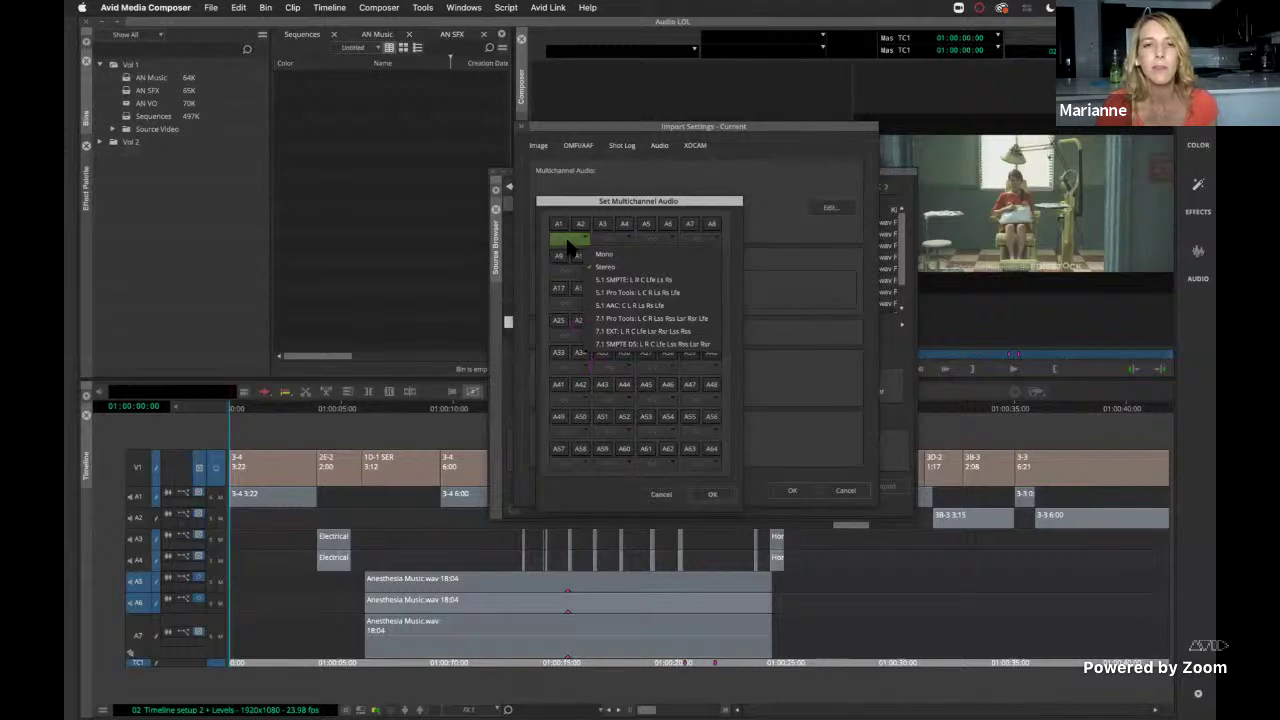
left_click(566, 243)
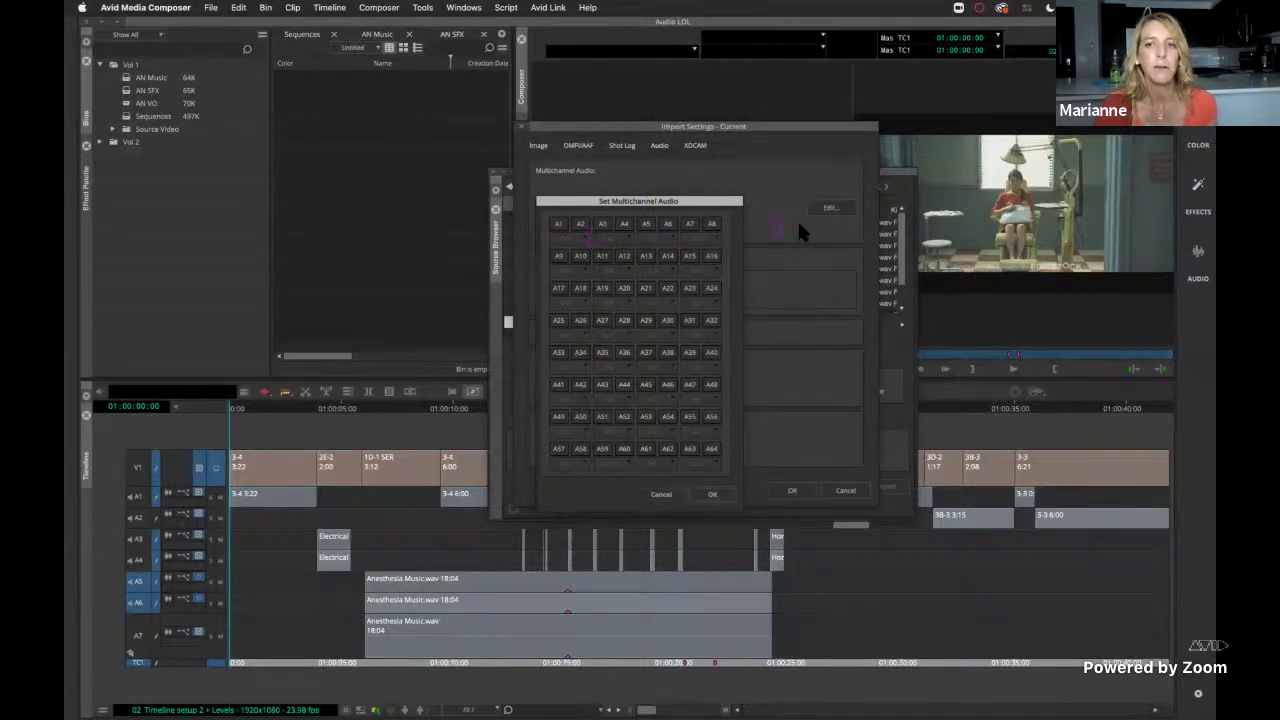
left_click(708, 494)
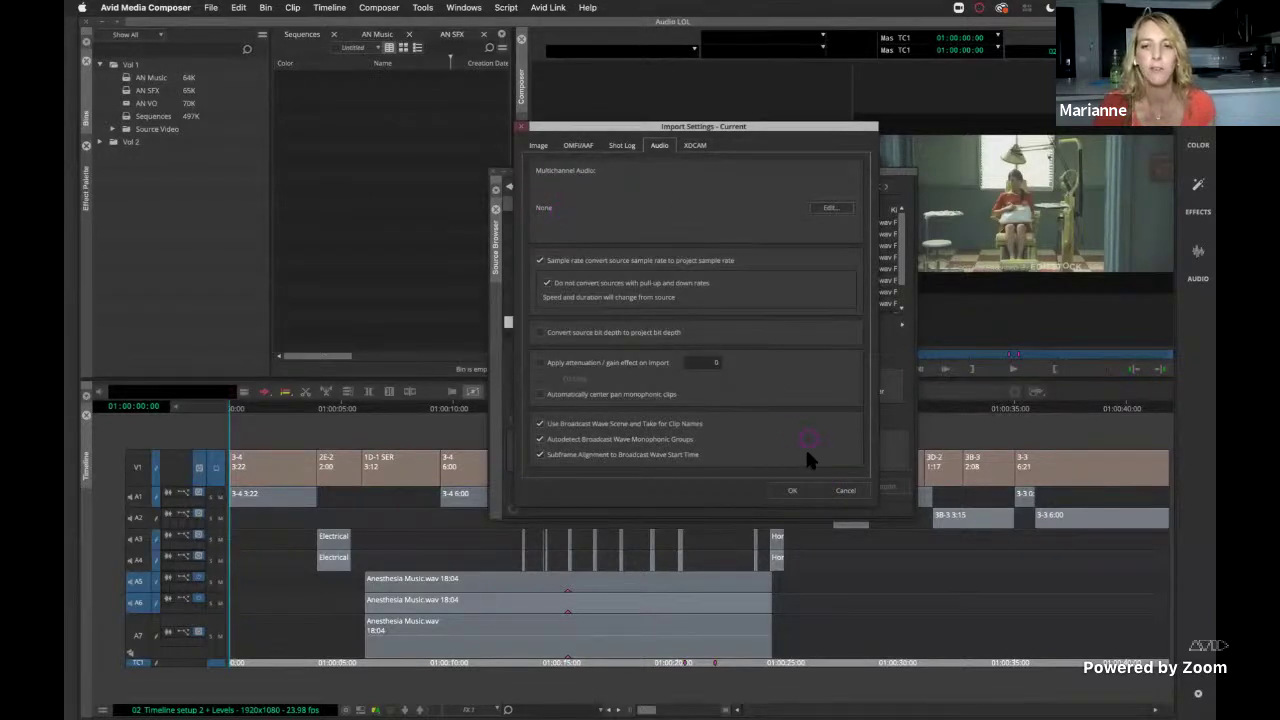
left_click(792, 491)
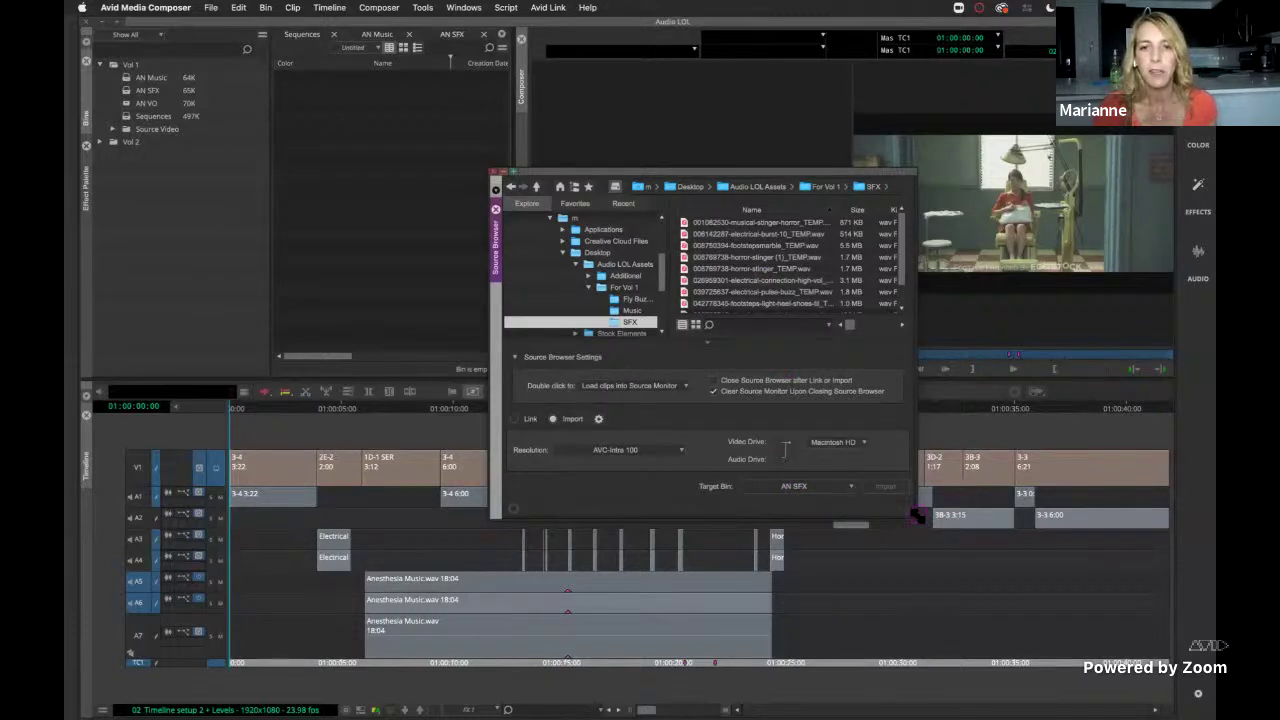
Enlarge the Source Browser and select all ten SFX files, starting from Scene 1 Fly Buzzing.mov.
left_click_drag(917, 517, 932, 604)
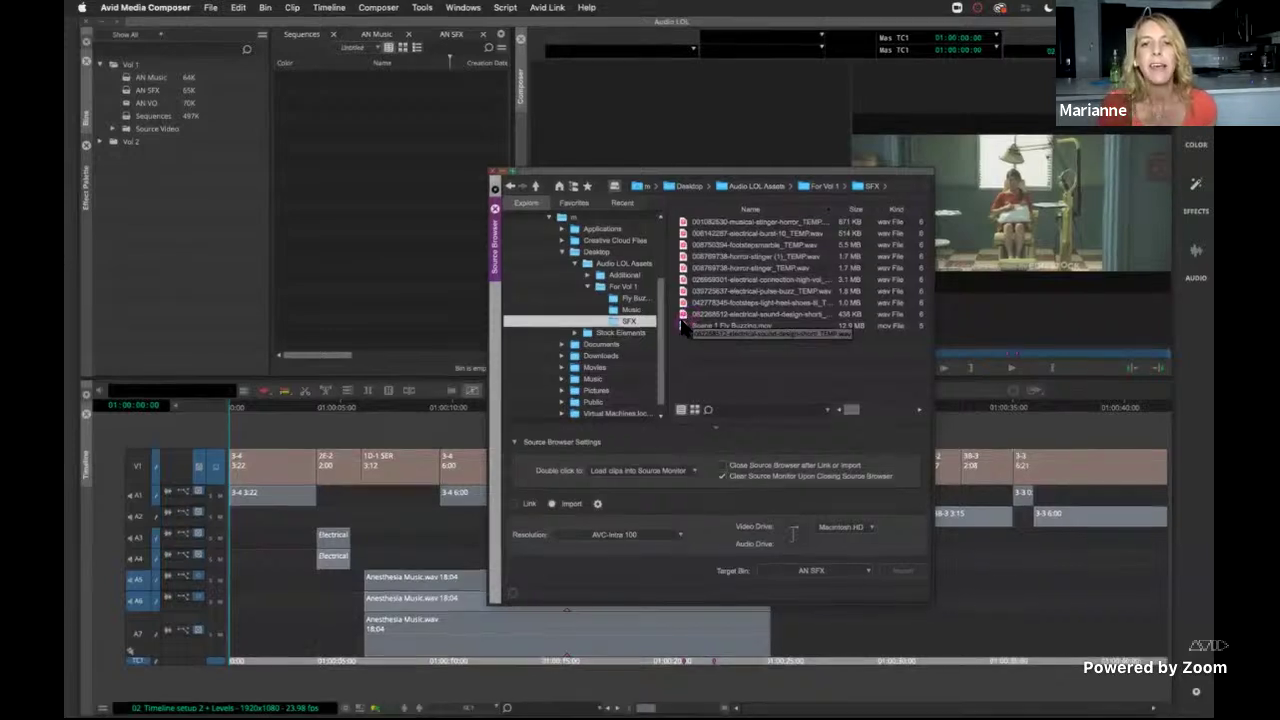
left_click(688, 327)
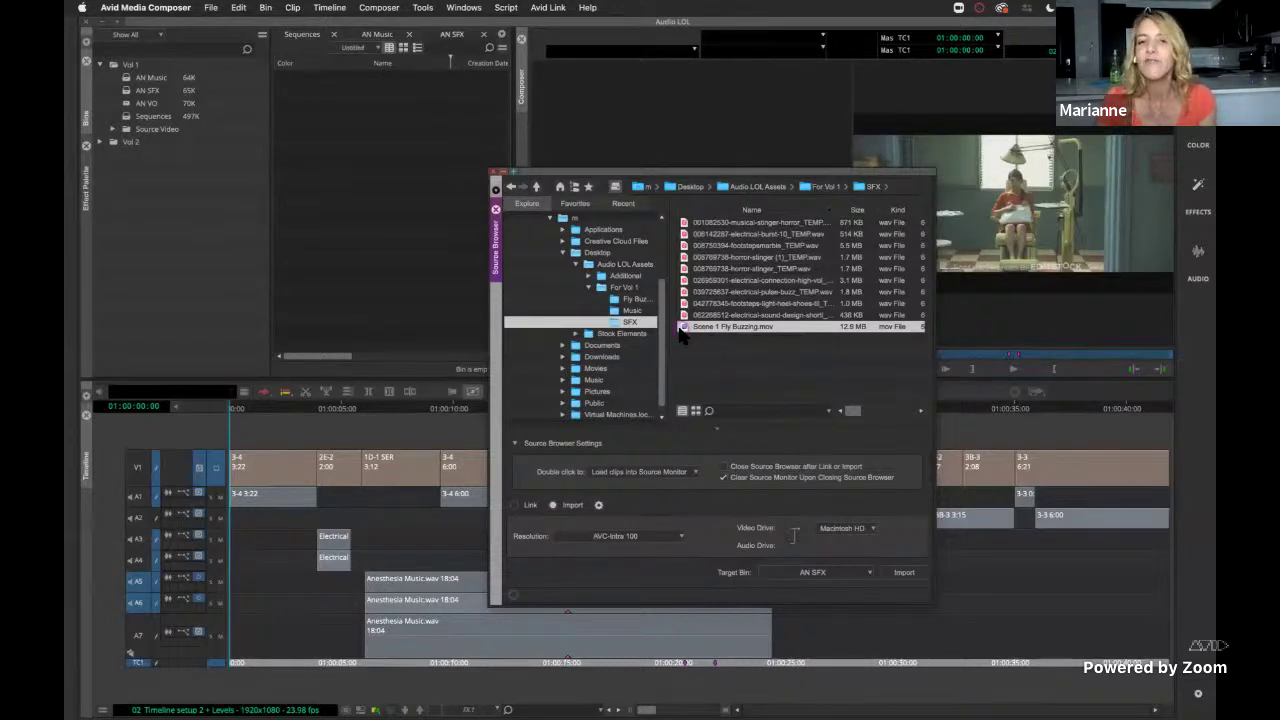
left_click_drag(684, 222, 683, 215)
key("super+a")
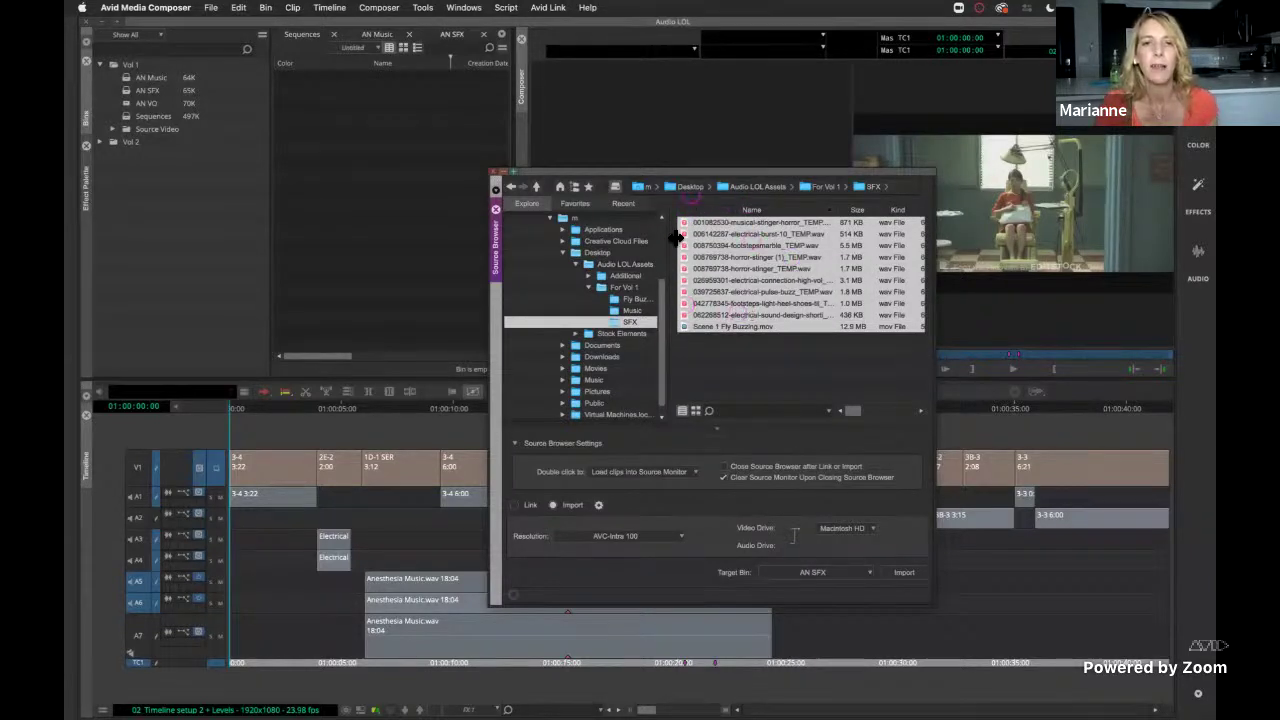
left_click_drag(710, 314, 700, 344)
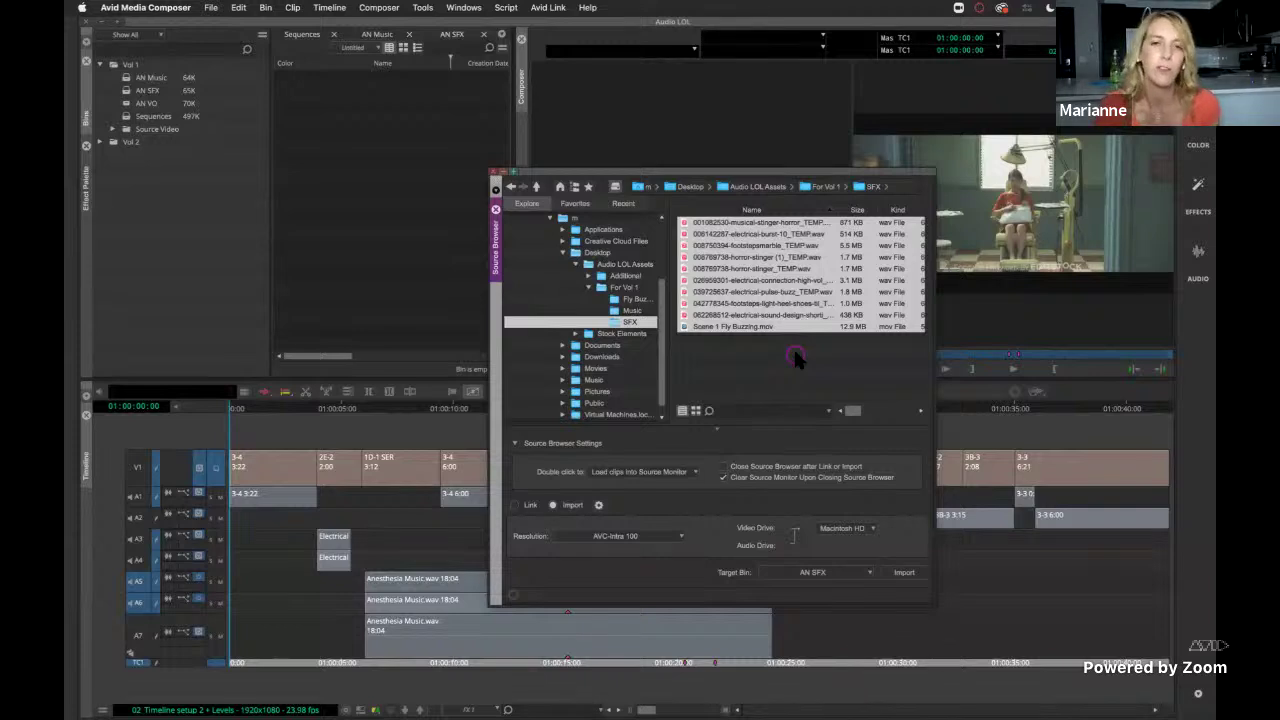
Import the ten files into AN SFX, approving the transcode, and close the Source Browser.
left_click(904, 574)
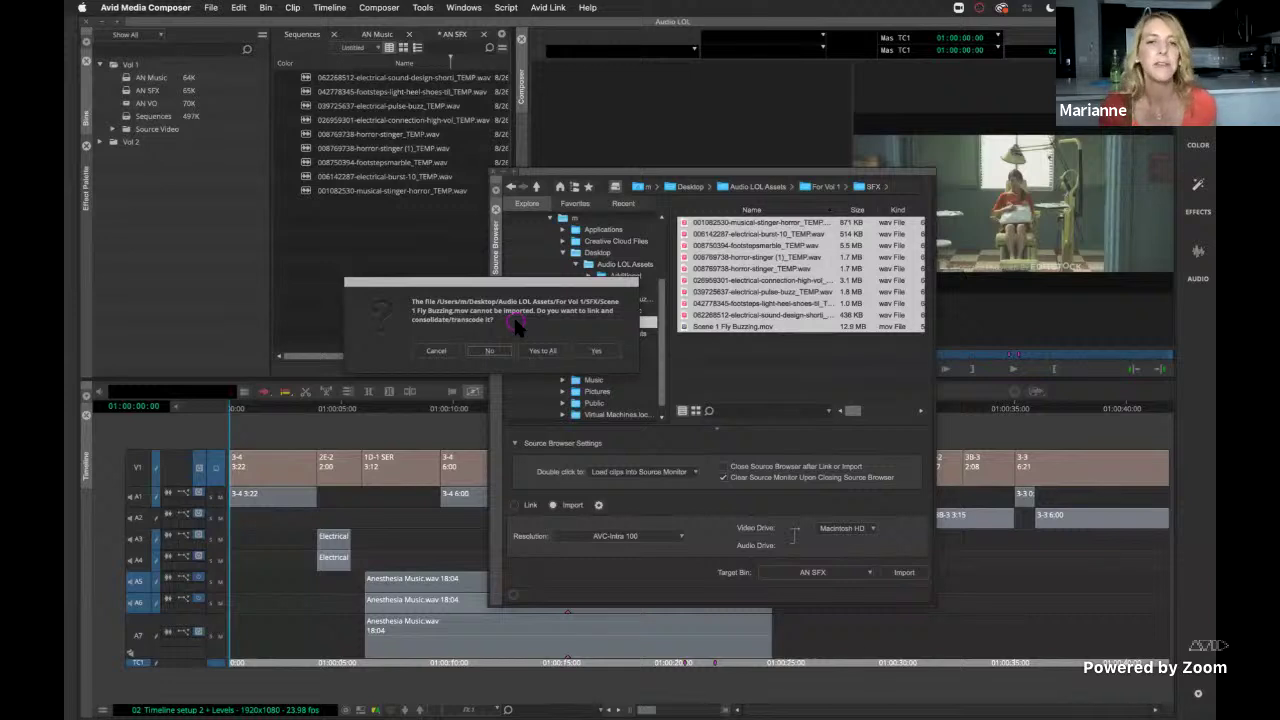
left_click(596, 351)
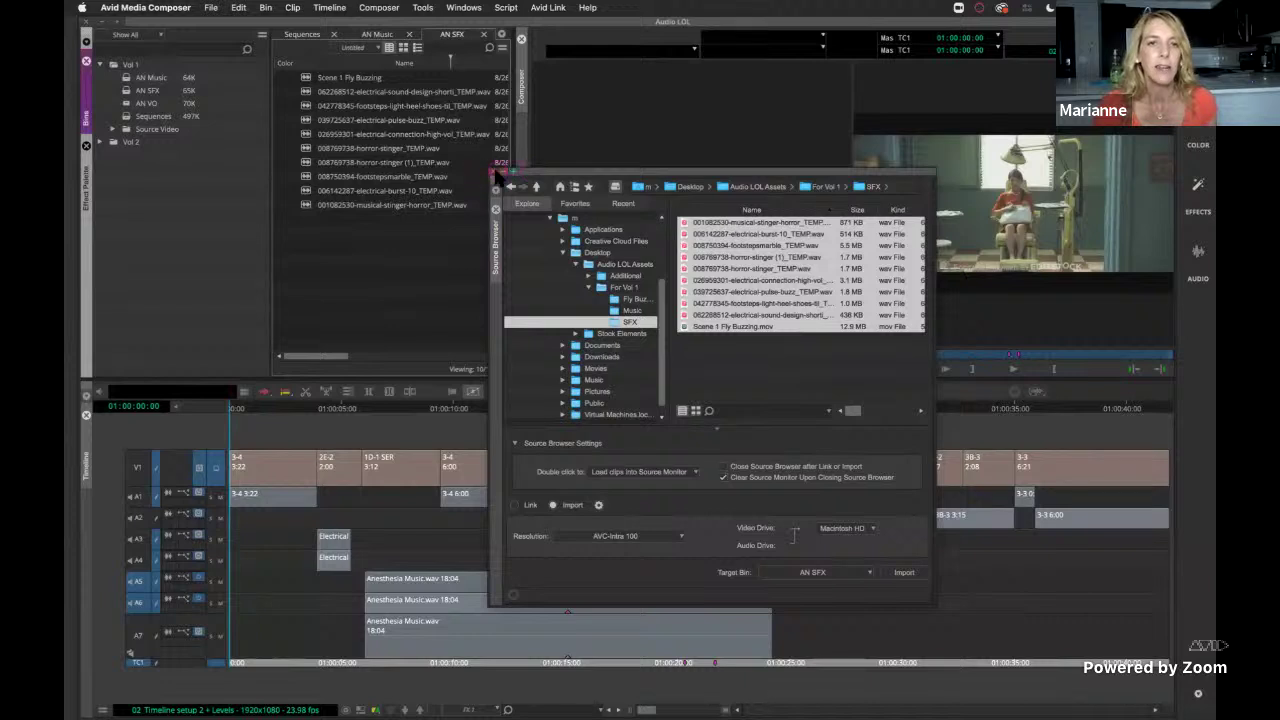
left_click(496, 176)
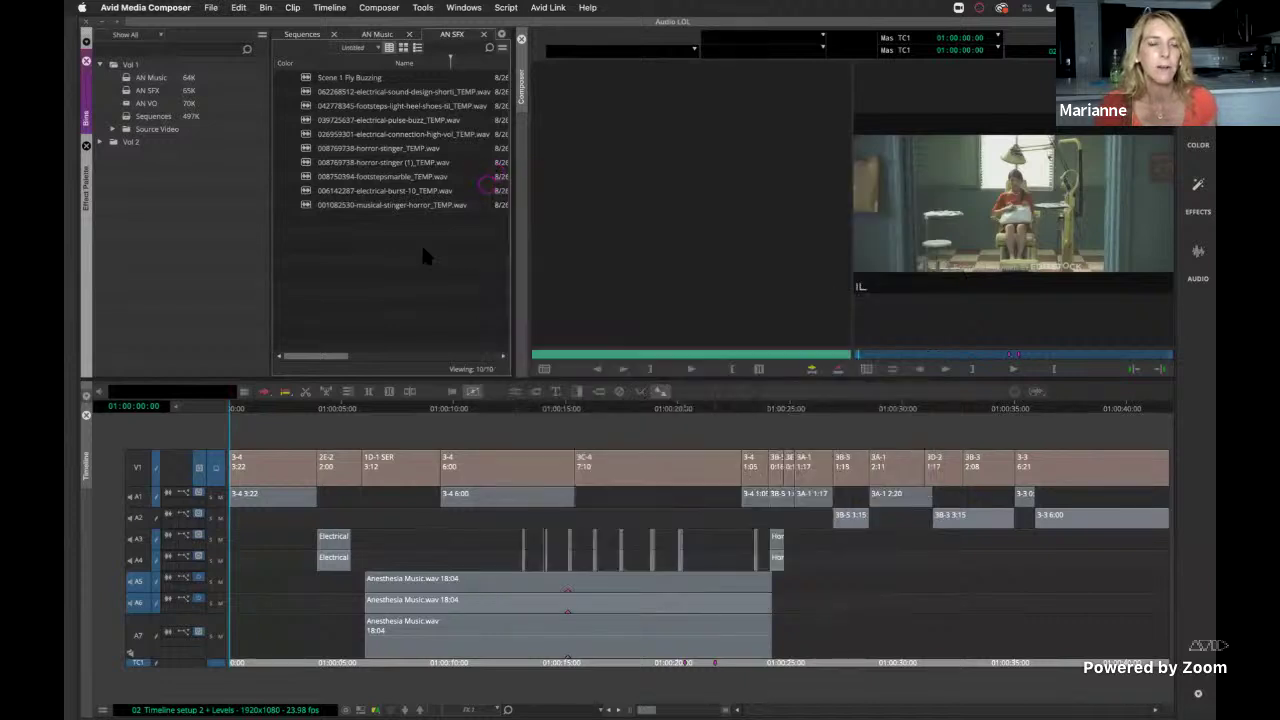
Preview the electrical sound design clip with its second channel on A6, then load Scene 1 Fly Buzzing.
double_click(305, 92)
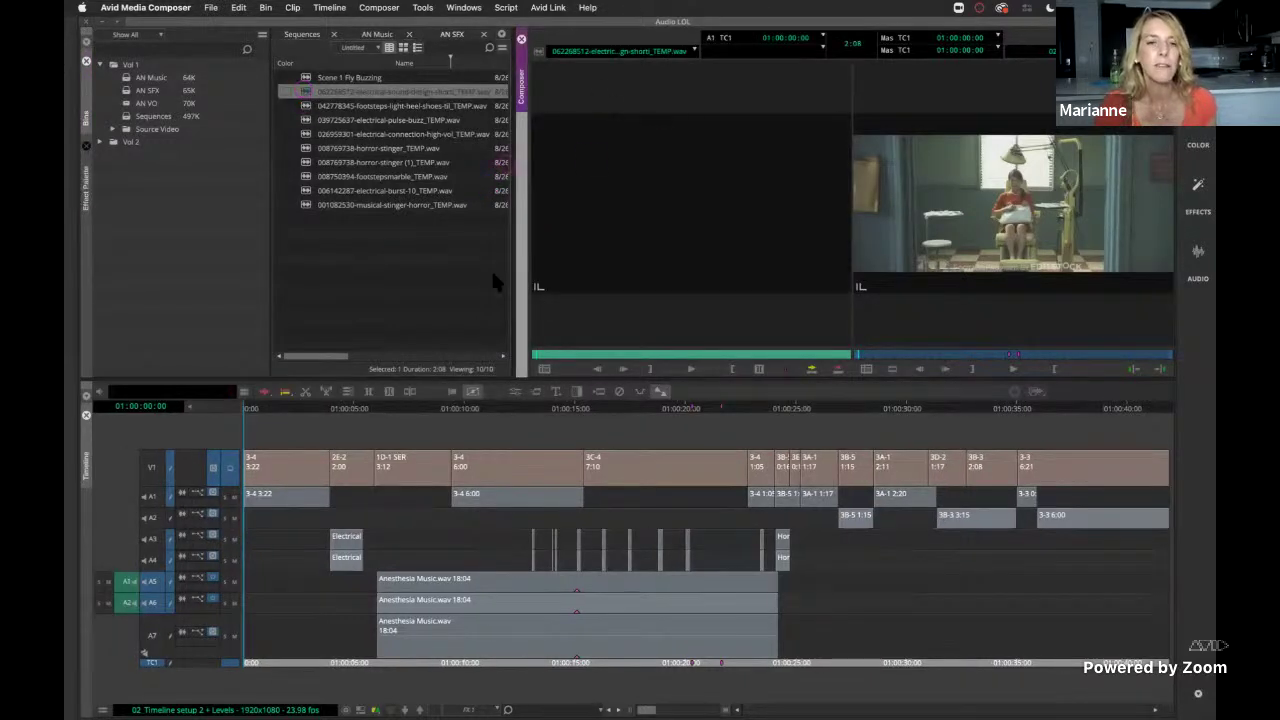
left_click(596, 250)
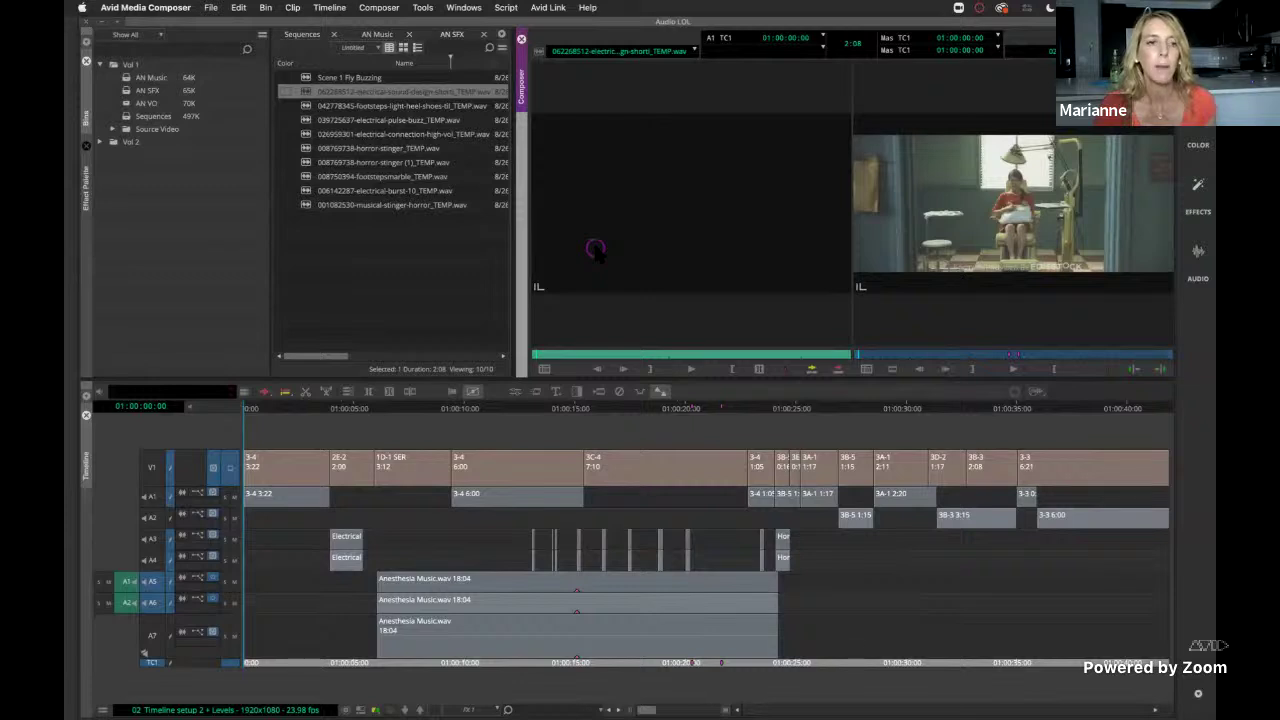
left_click(107, 580)
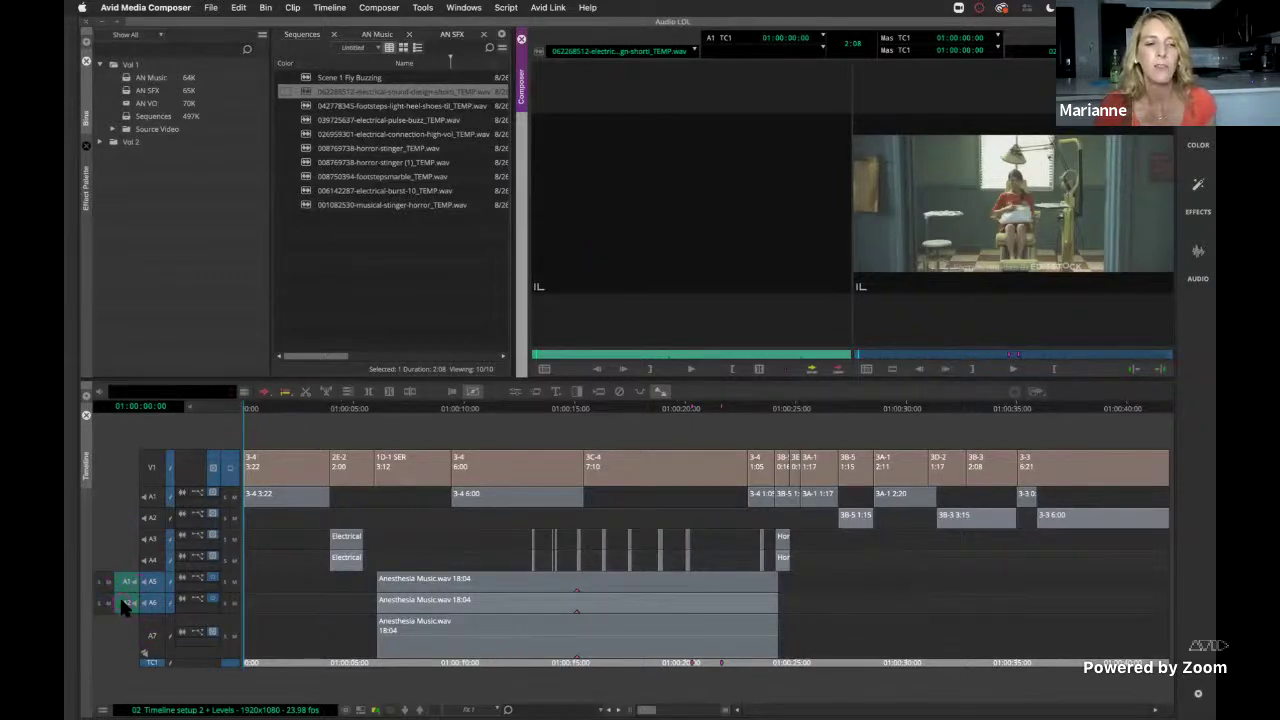
left_click(122, 604)
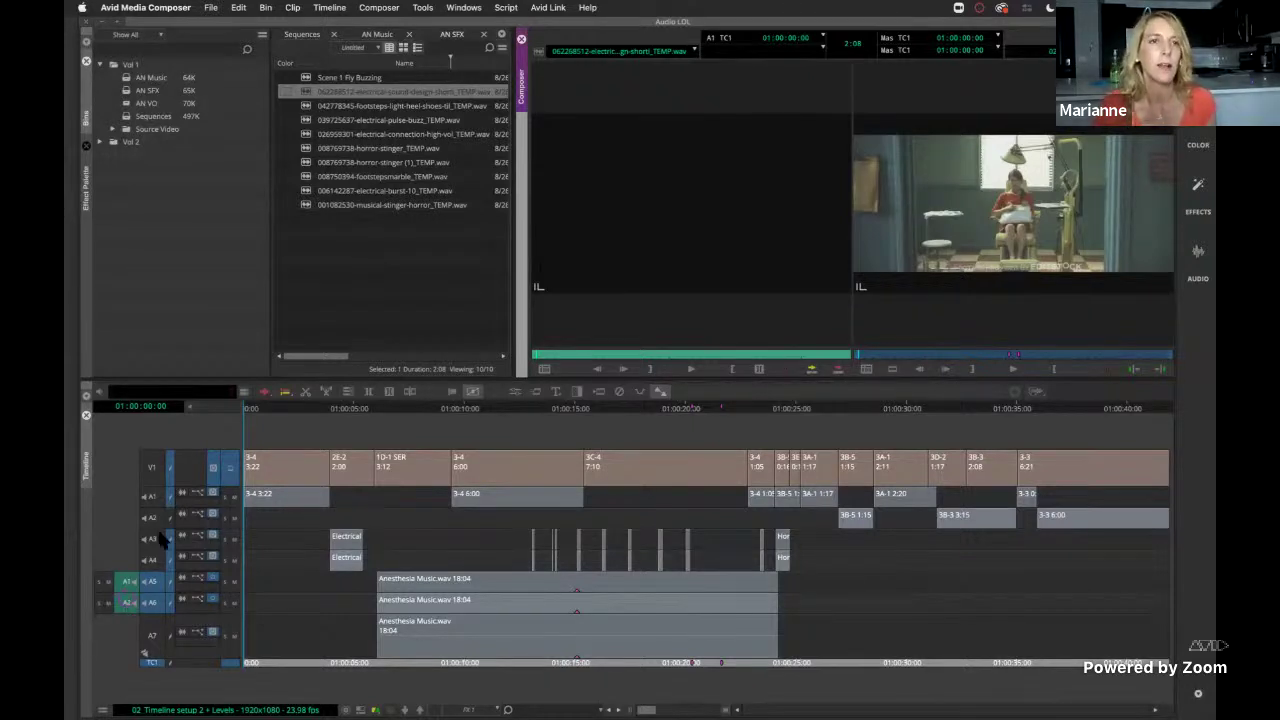
double_click(305, 78)
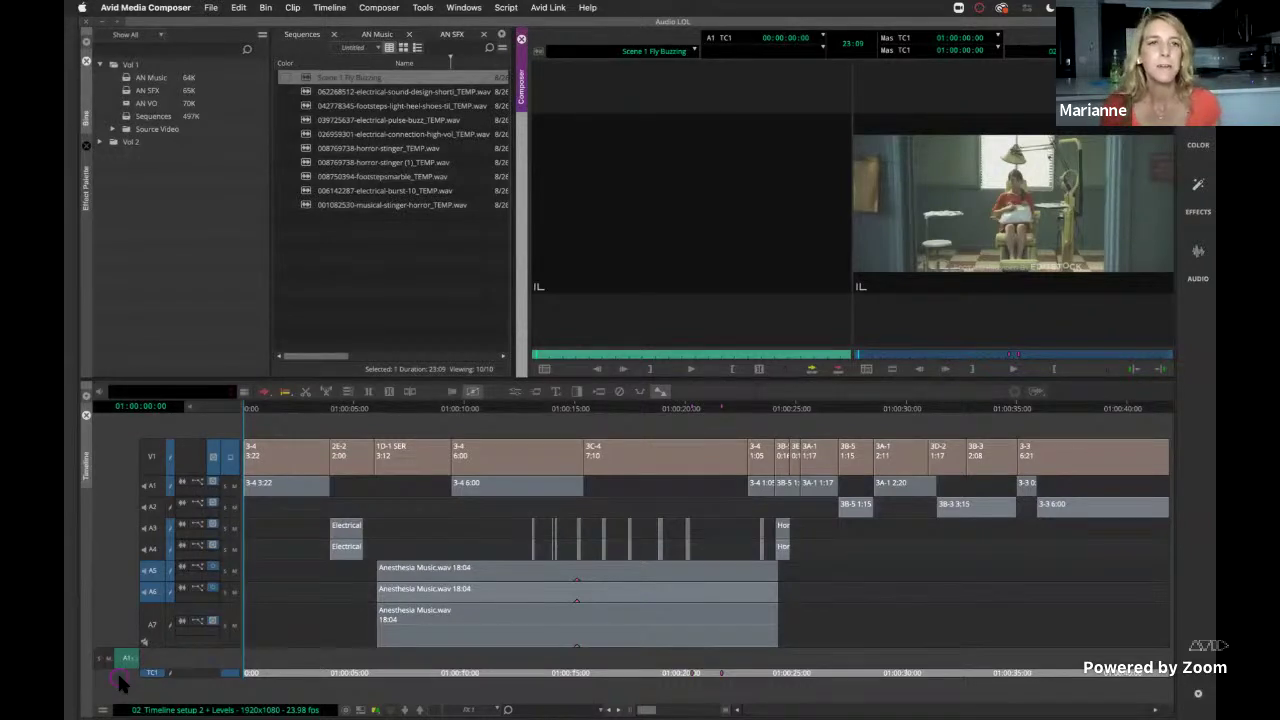
Open the Source Browser from the empty AN Music bin's Input menu.
left_click(384, 36)
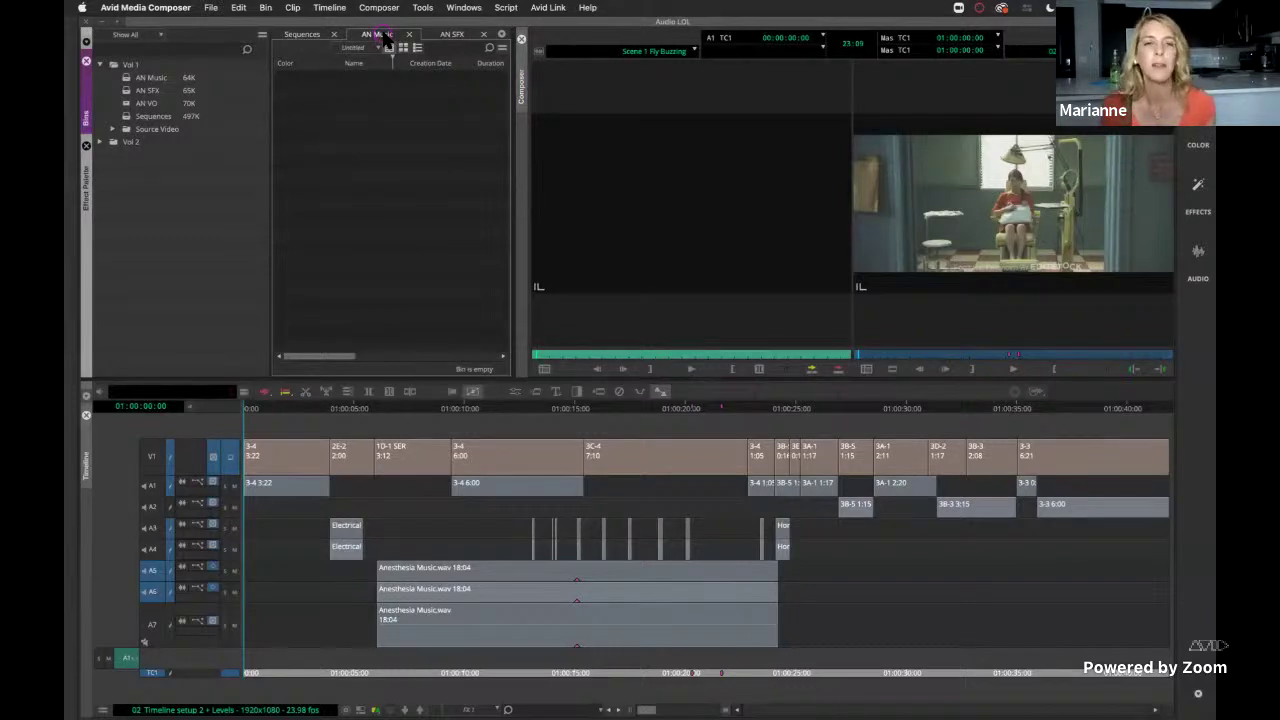
right_click(369, 208)
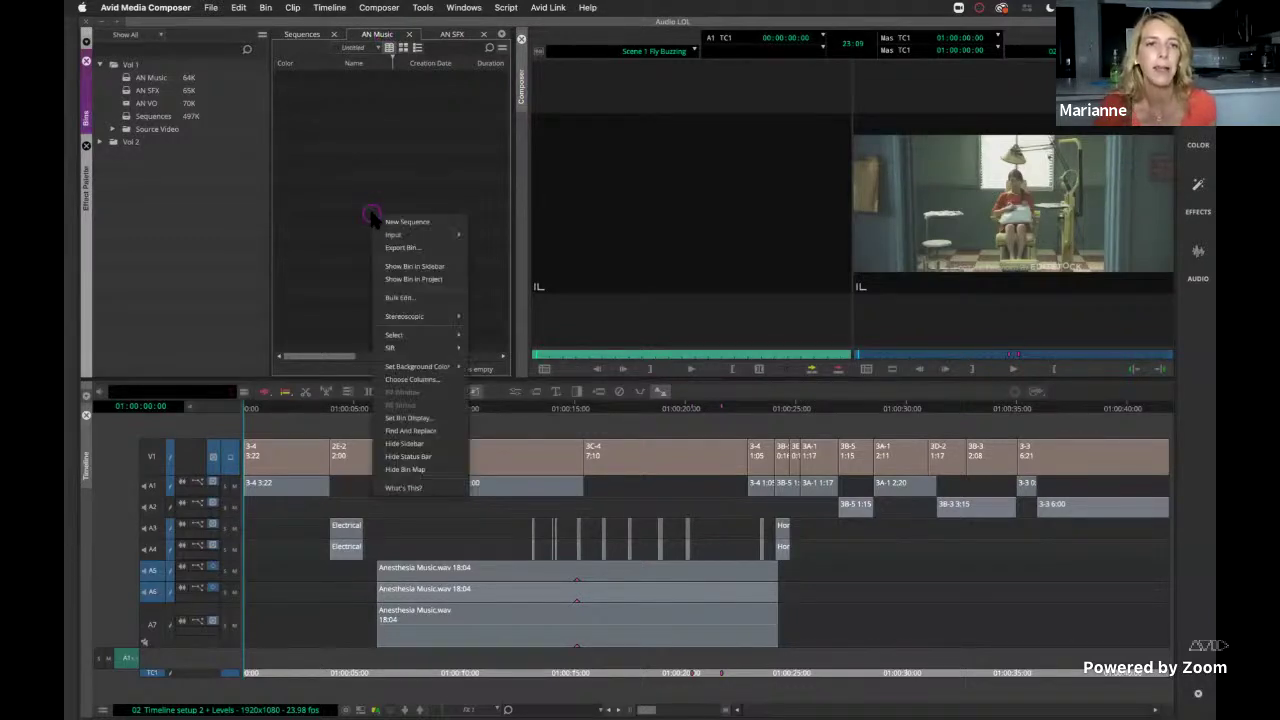
mouse_move(405, 235)
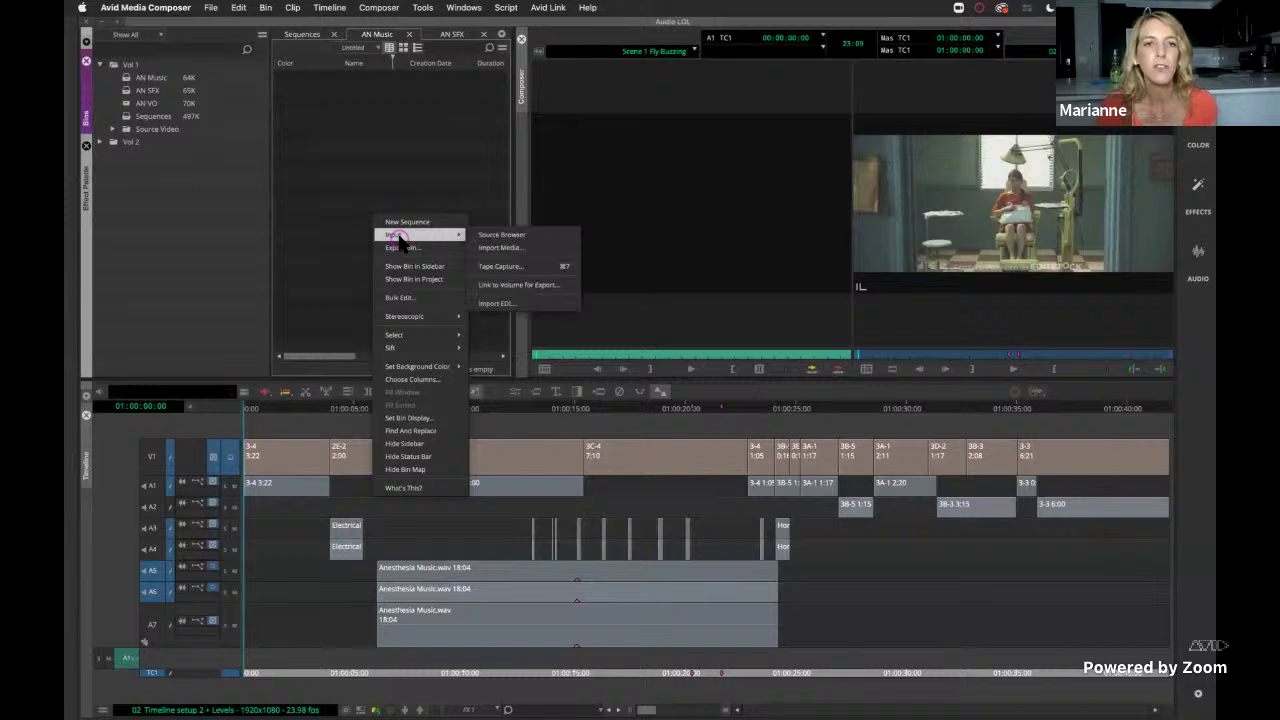
left_click(497, 234)
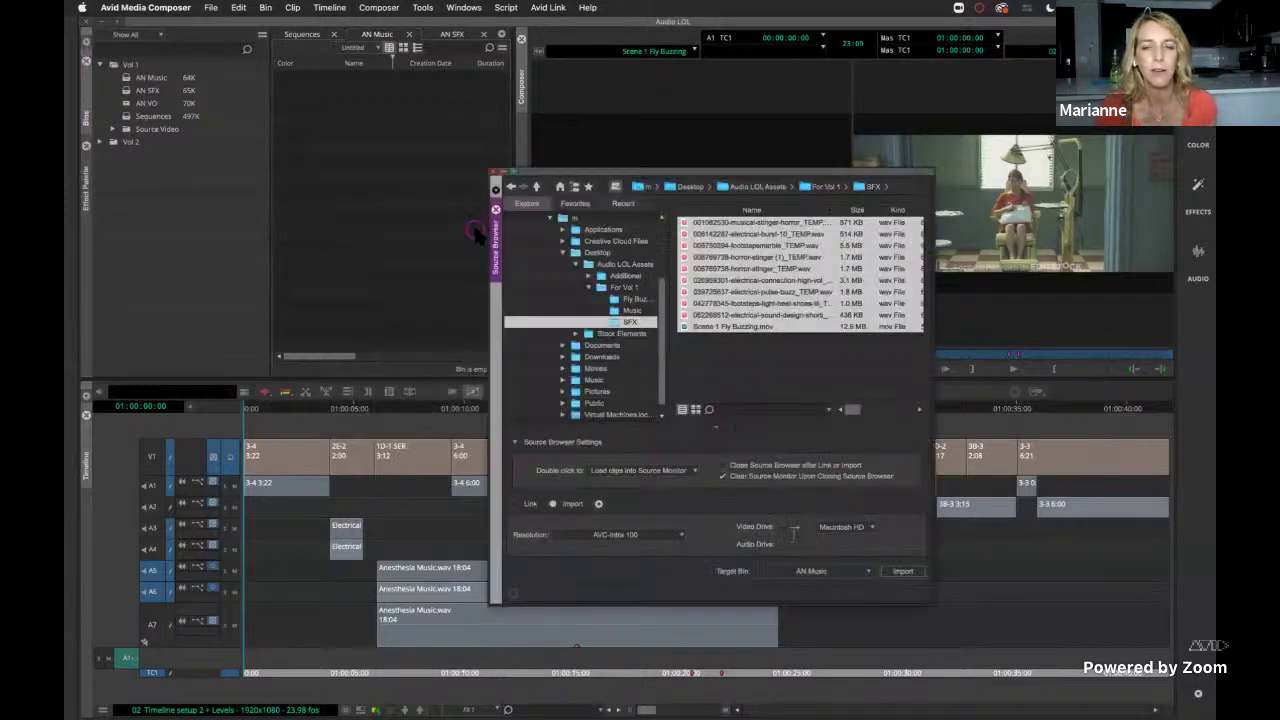
Pair channels A1 and A2 as stereo in the multichannel import settings.
left_click(600, 504)
left_click(668, 188)
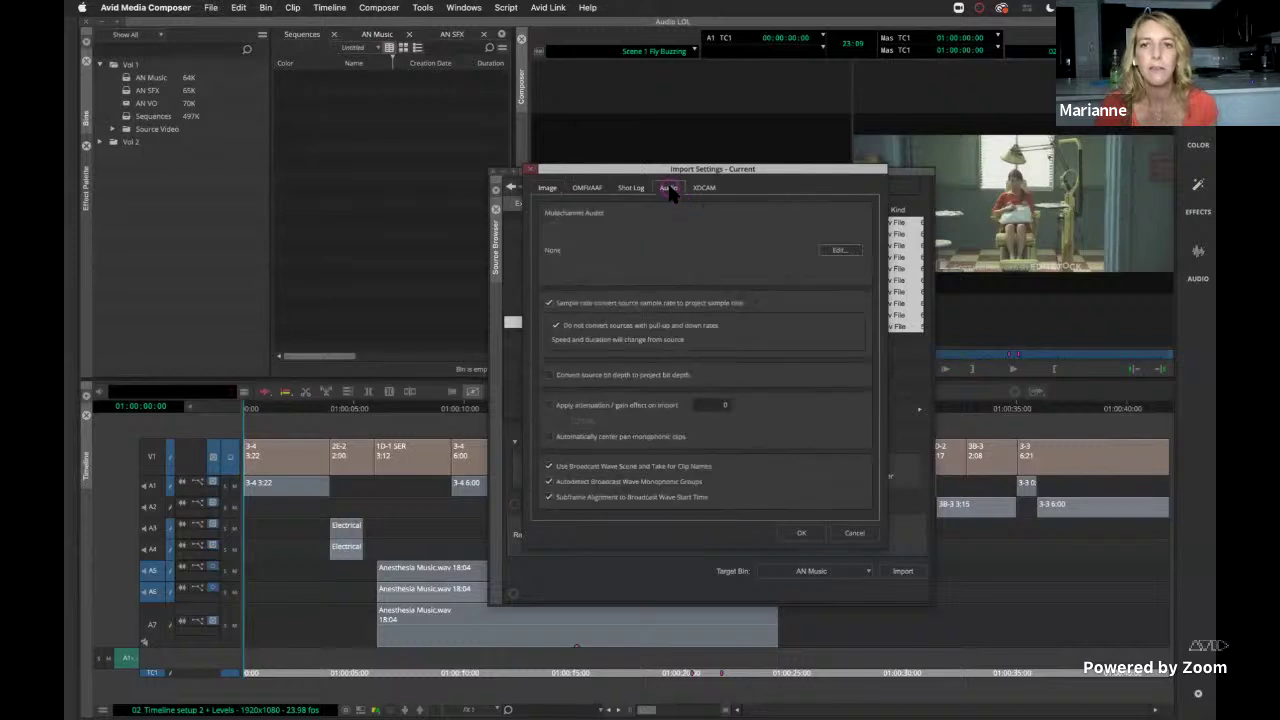
left_click(840, 250)
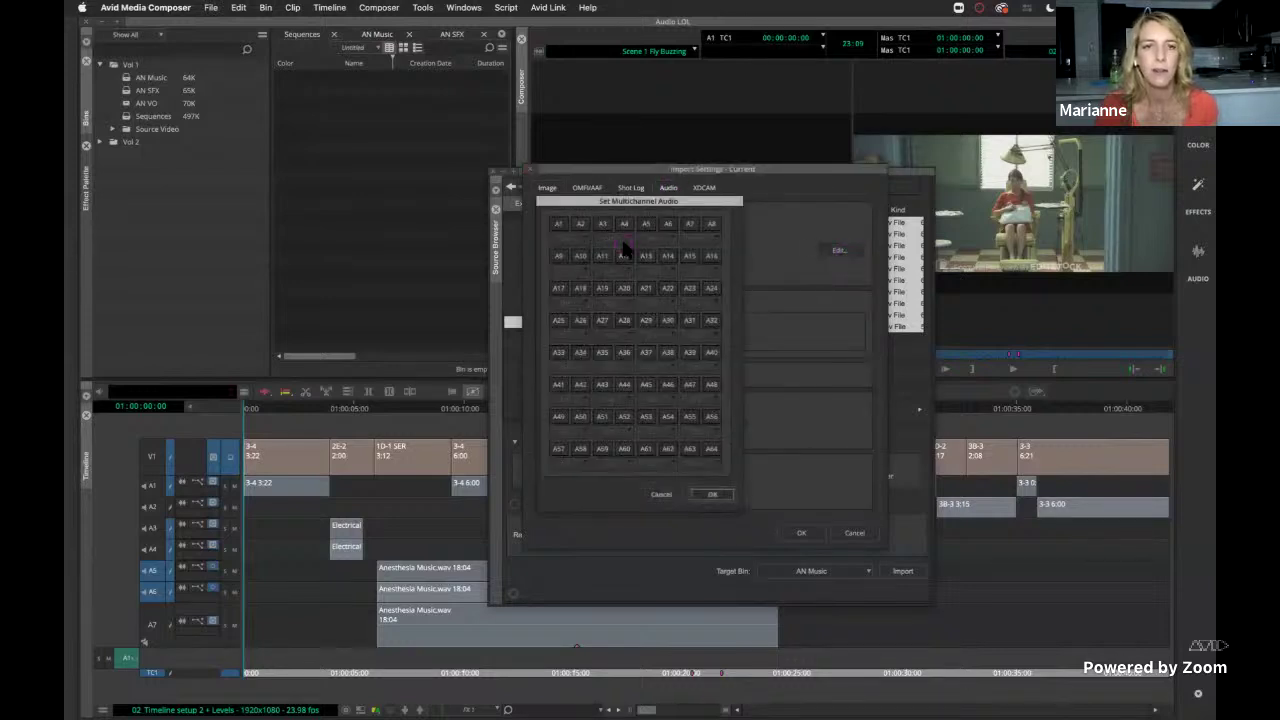
left_click(566, 238)
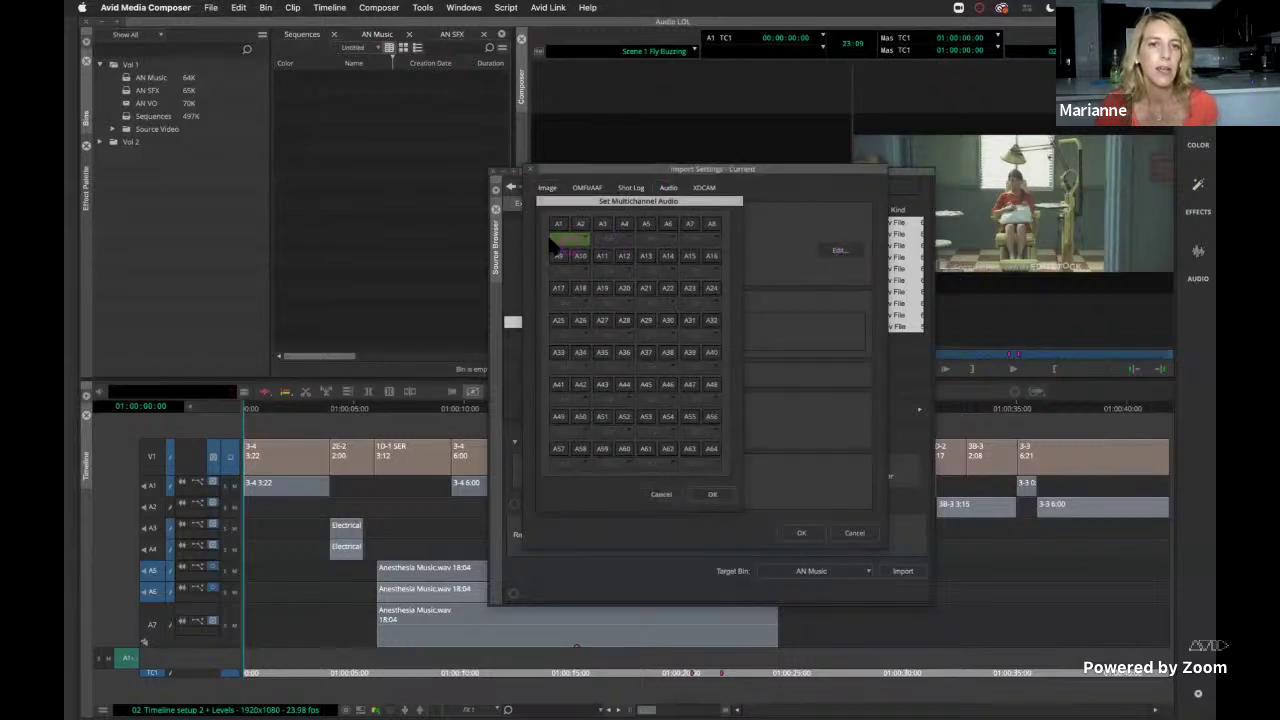
left_click(622, 249)
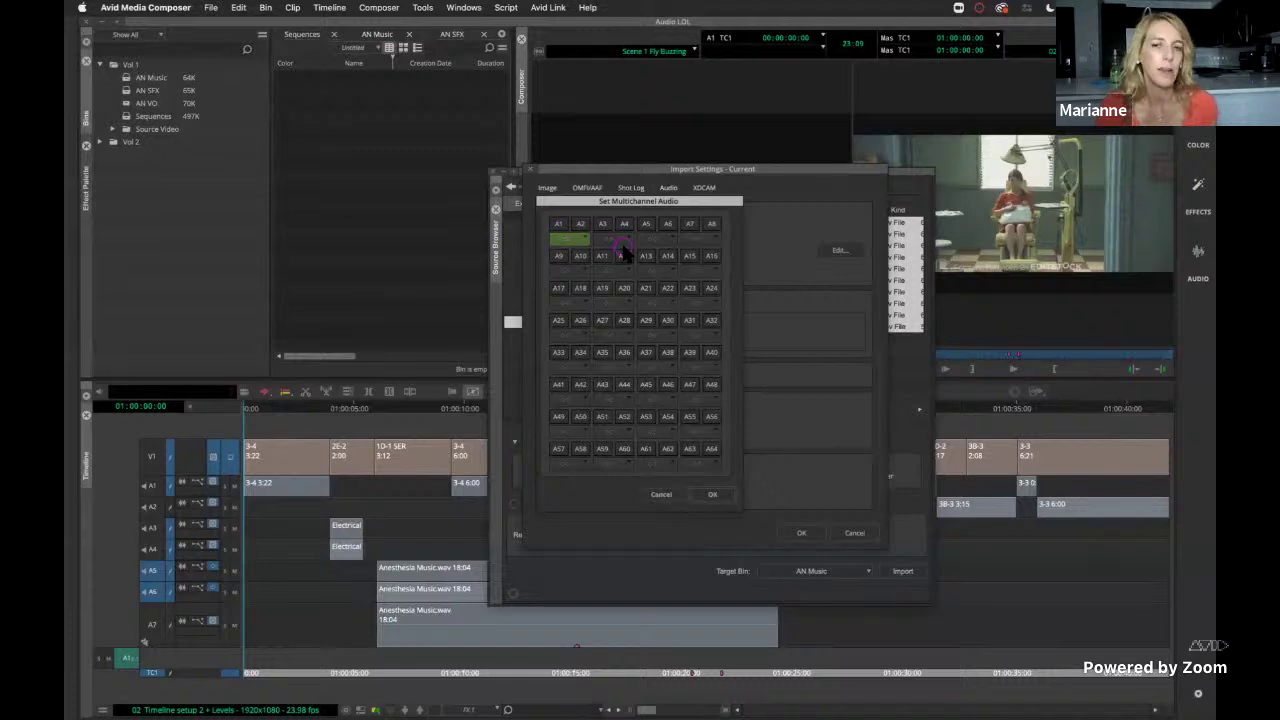
left_click(713, 497)
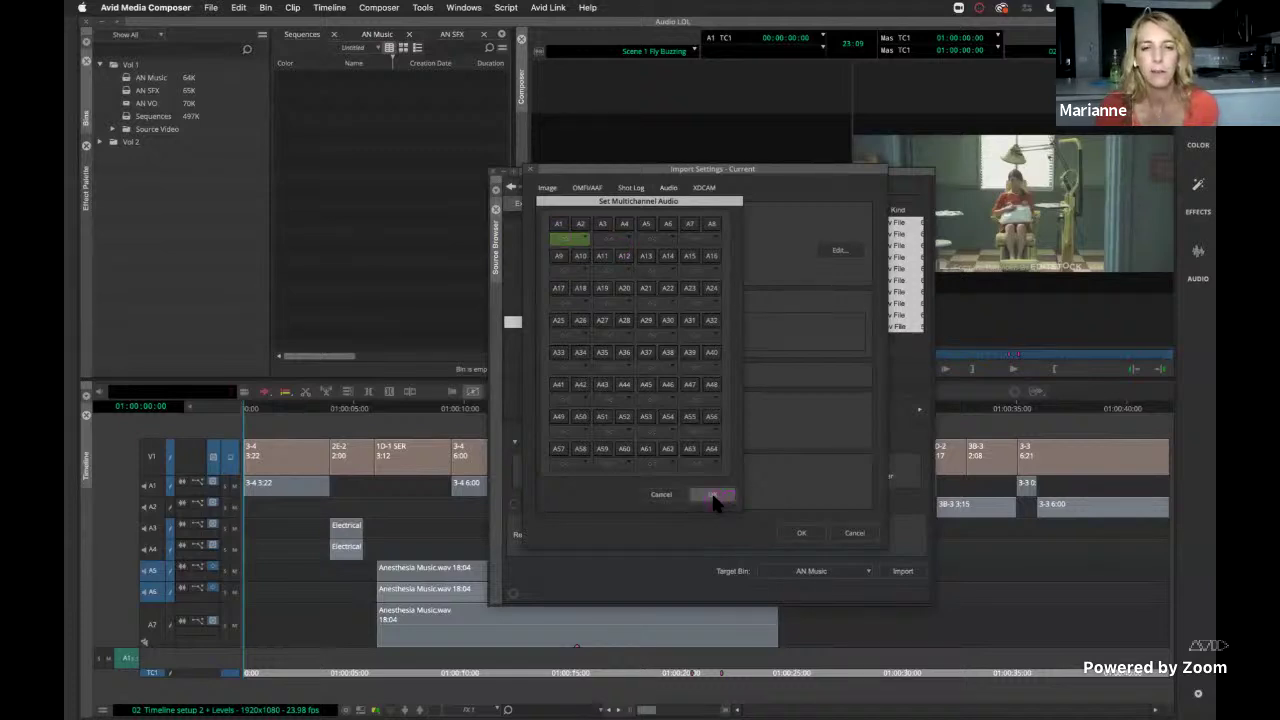
left_click(801, 534)
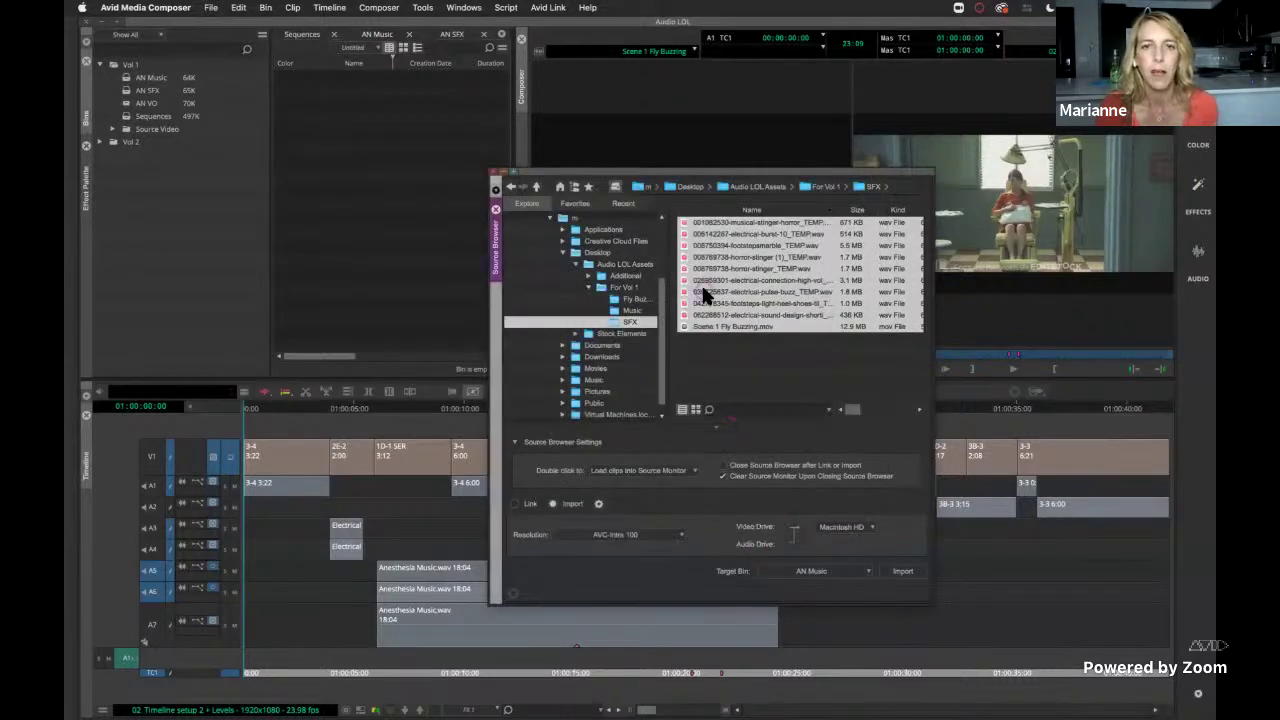
Import Anesthesia Music.wav from For Vol 1/Music into AN Music and load it in the source monitor.
left_click(818, 187)
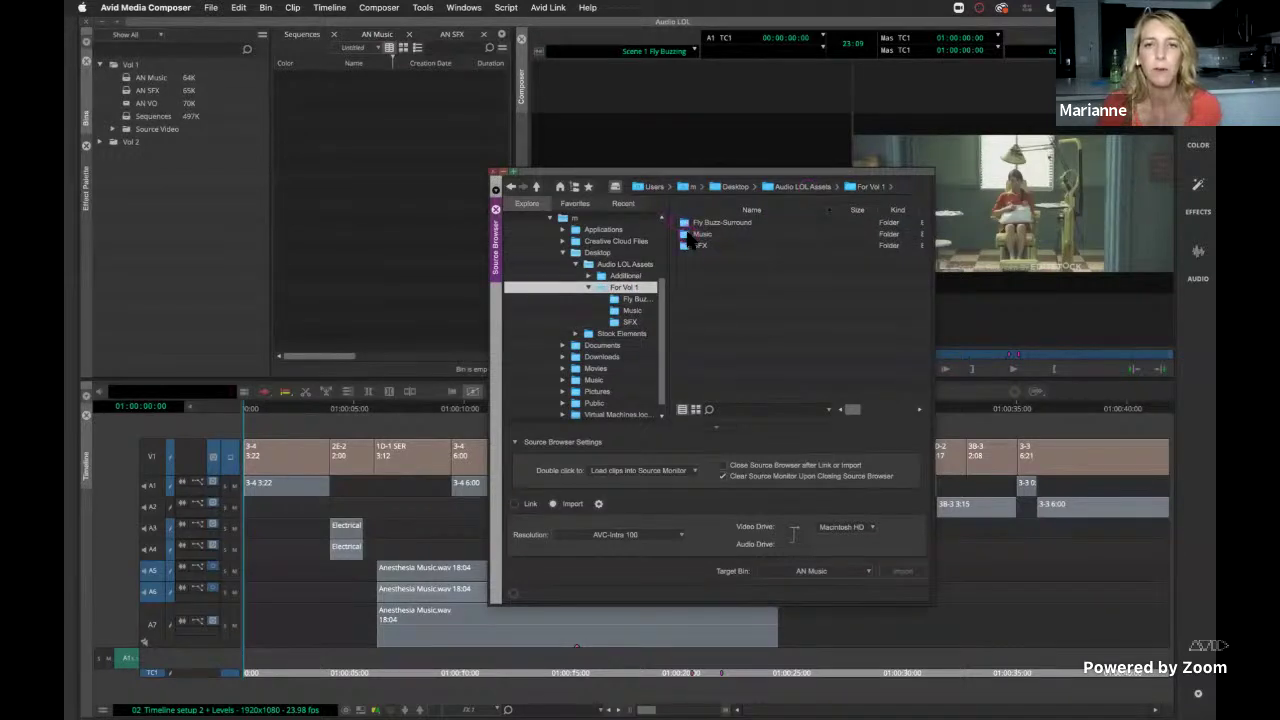
double_click(691, 236)
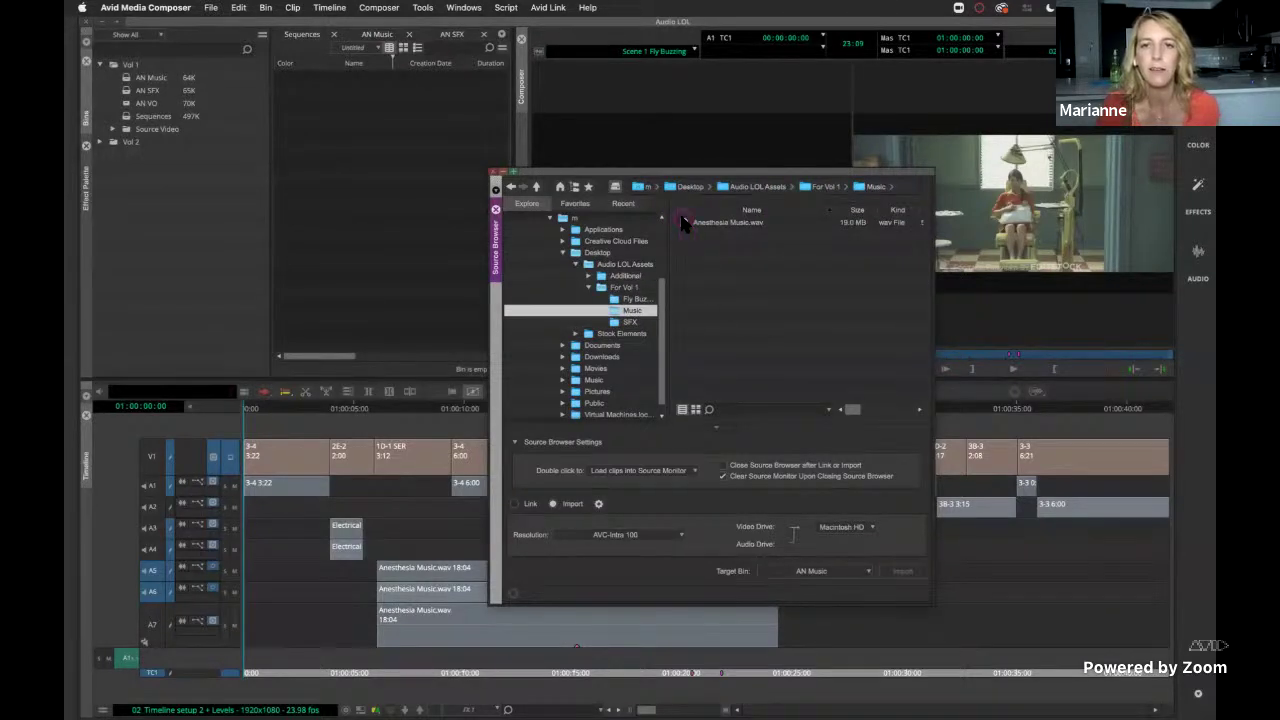
left_click(684, 224)
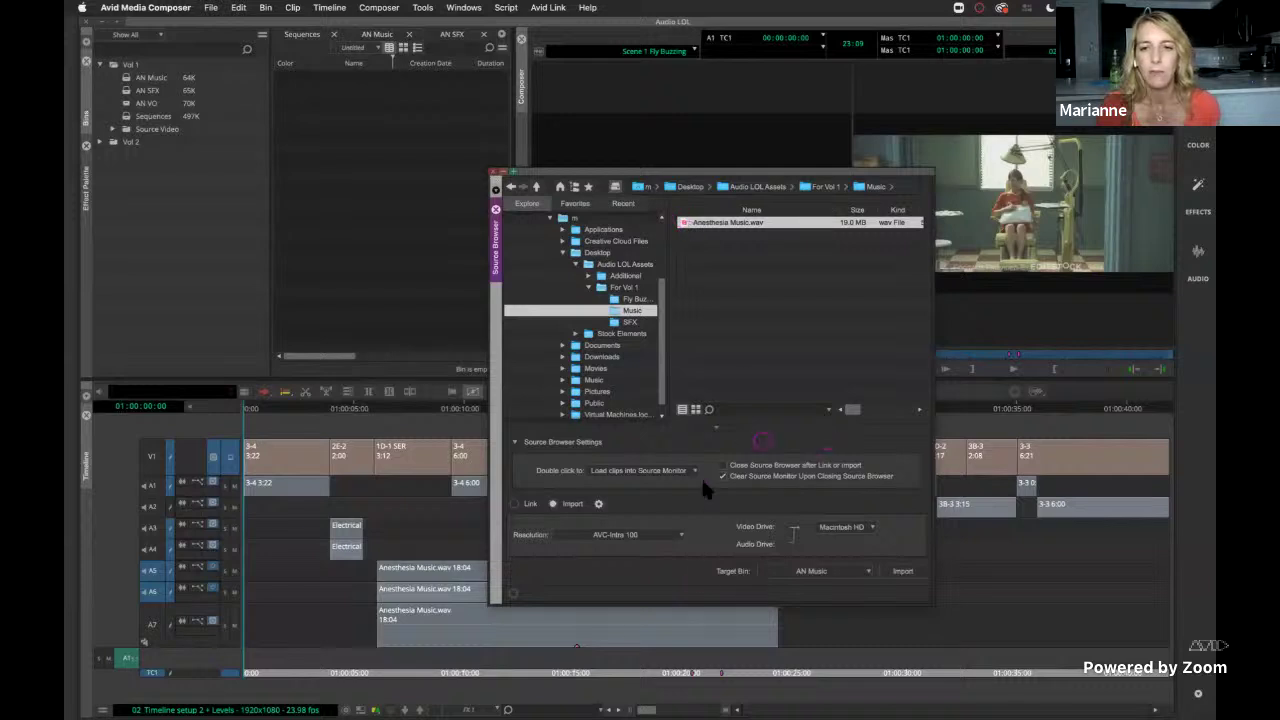
left_click(900, 573)
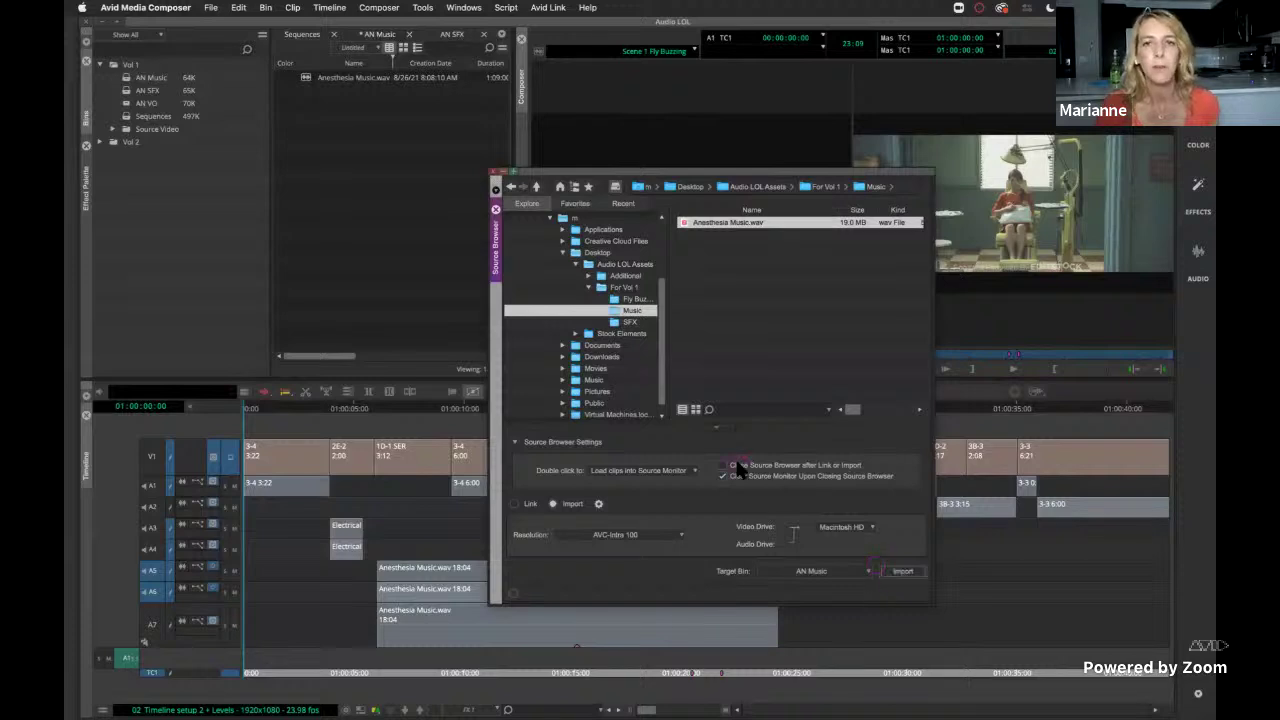
double_click(310, 78)
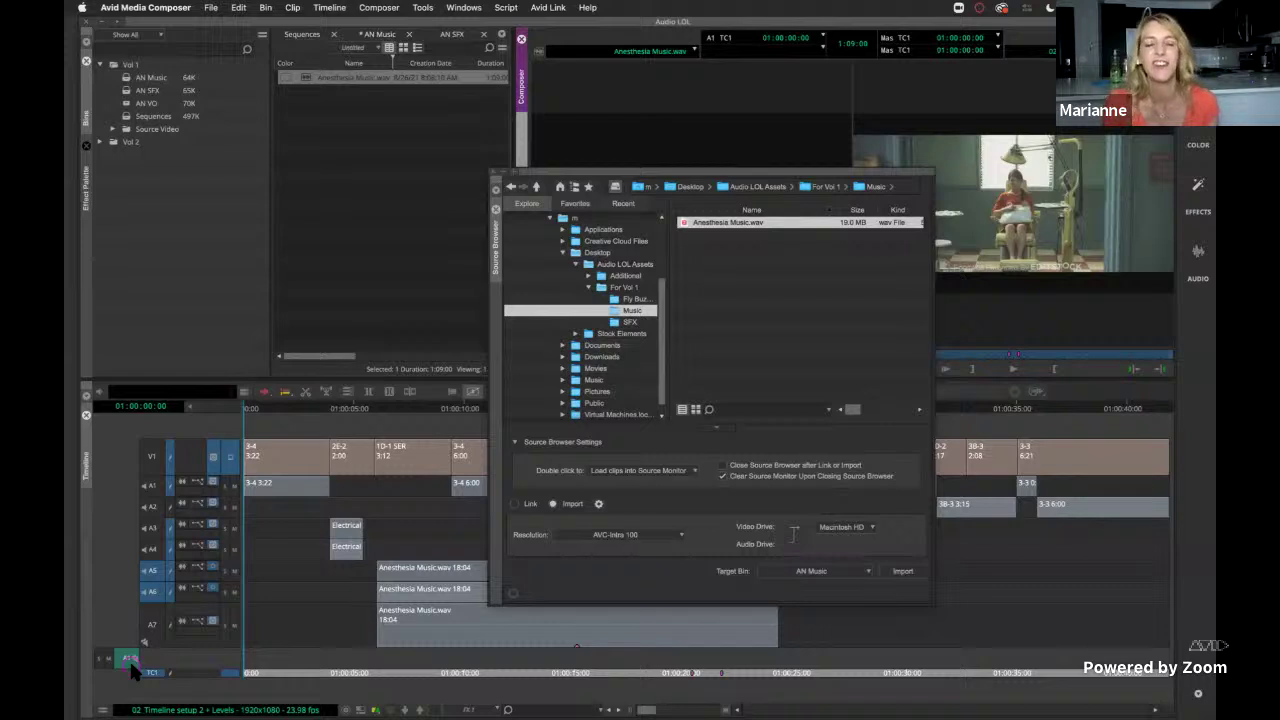
Open the Fly Buzz-Surround folder under For Vol 1 in the folder tree.
left_click(630, 299)
left_click(810, 300)
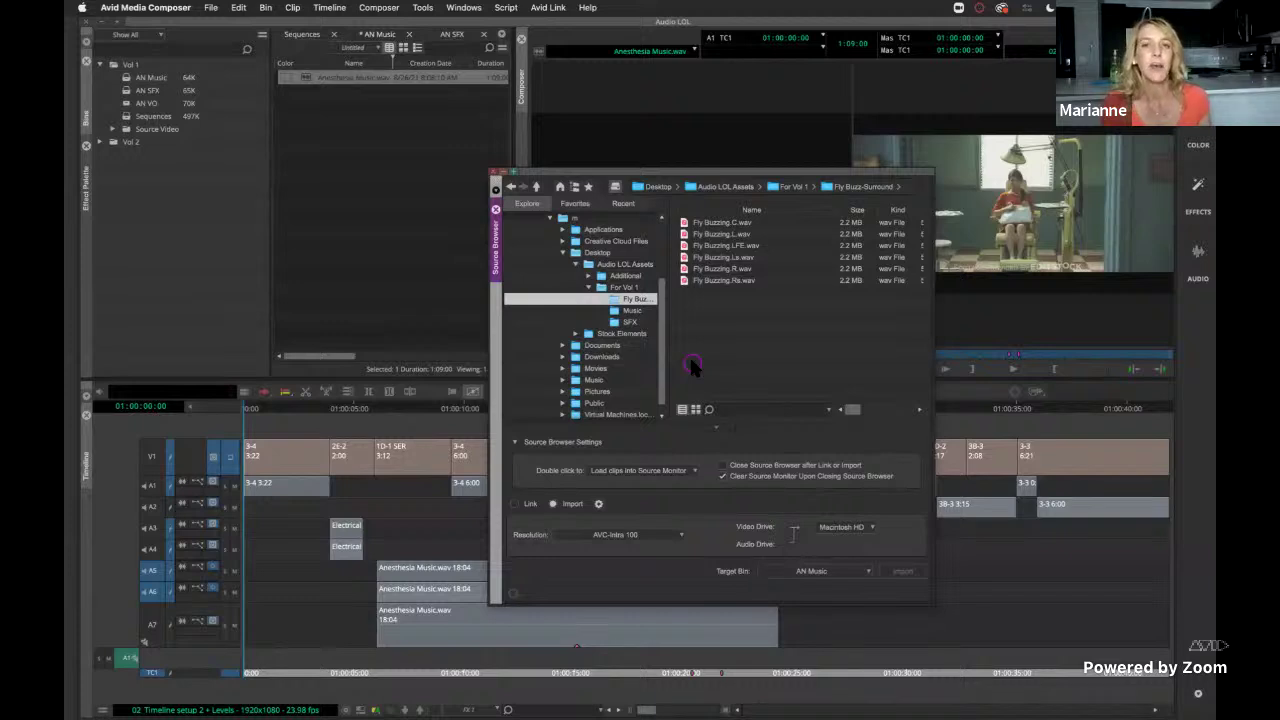
Group channels A1–A6 as 5.1 SMPTE in the Audio tab's multichannel grid.
left_click(598, 503)
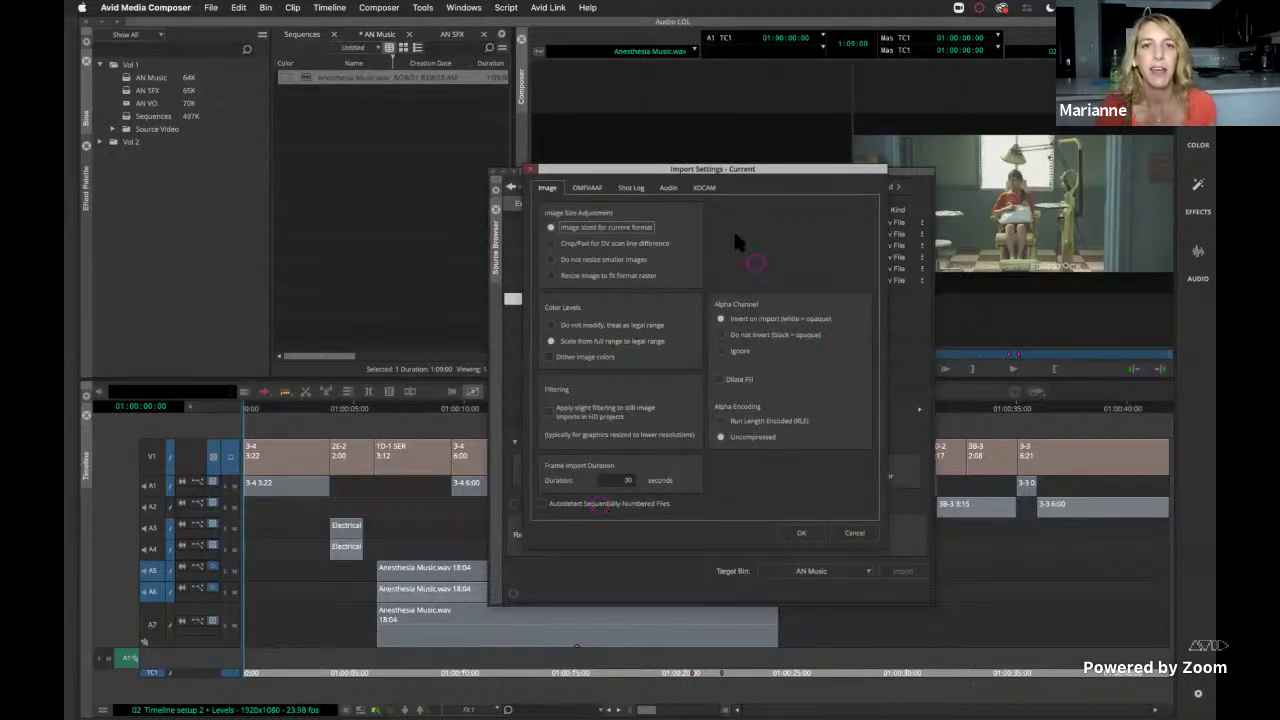
left_click(668, 188)
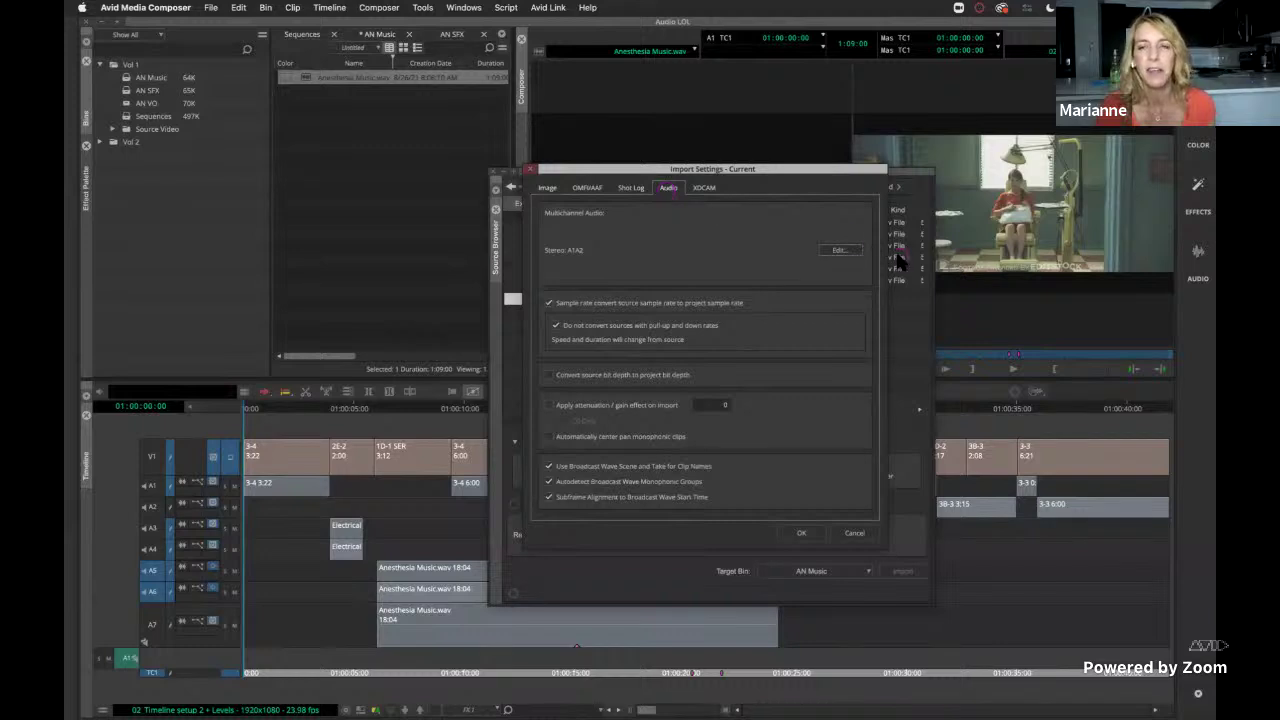
left_click(842, 249)
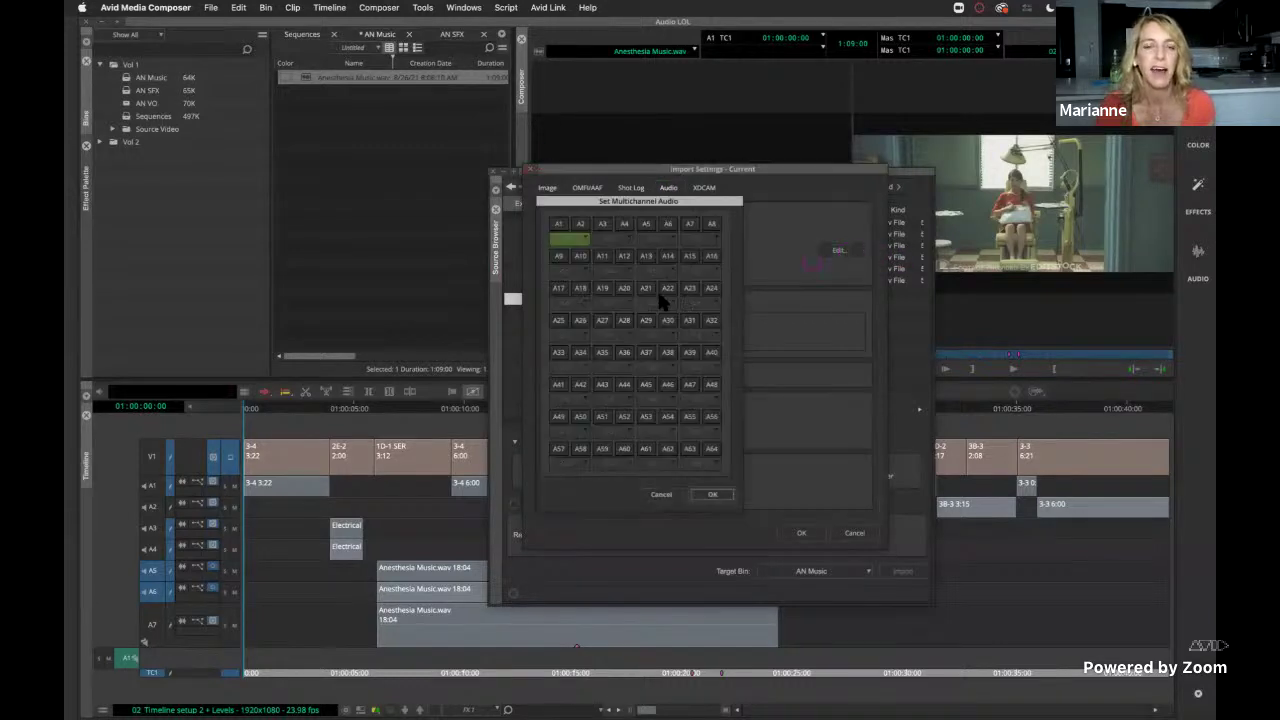
left_click(583, 241)
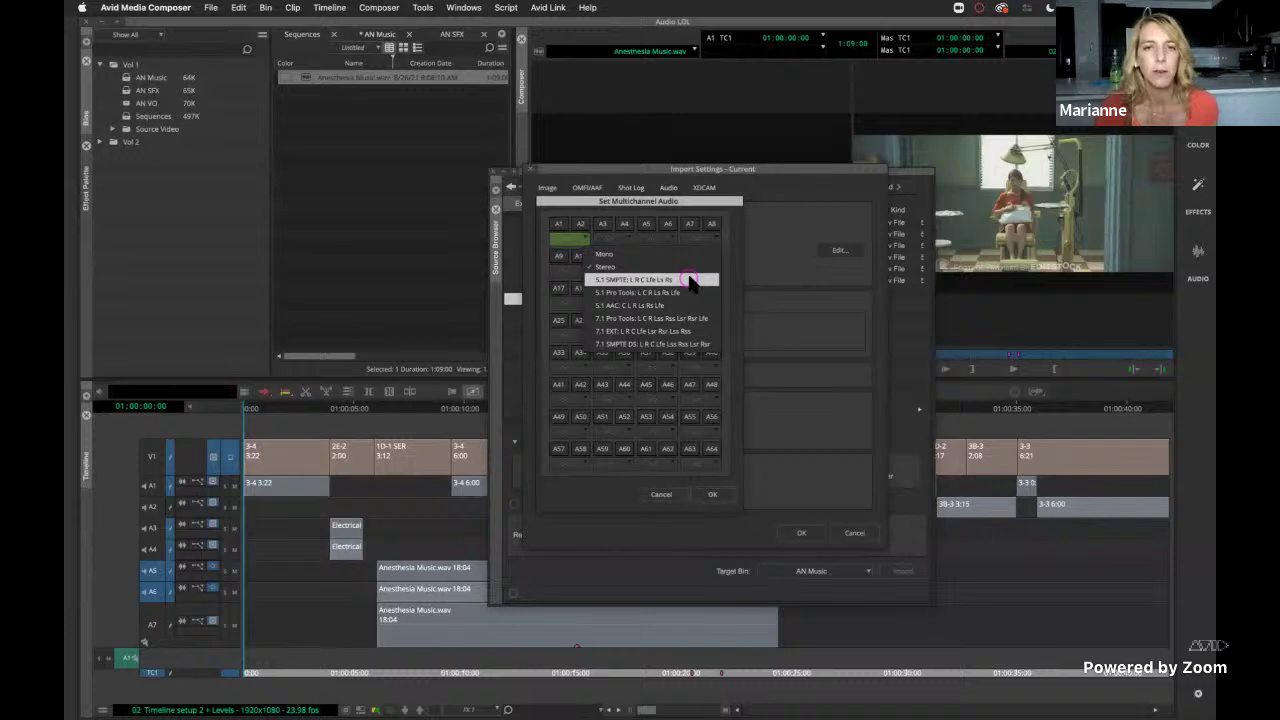
left_click(672, 281)
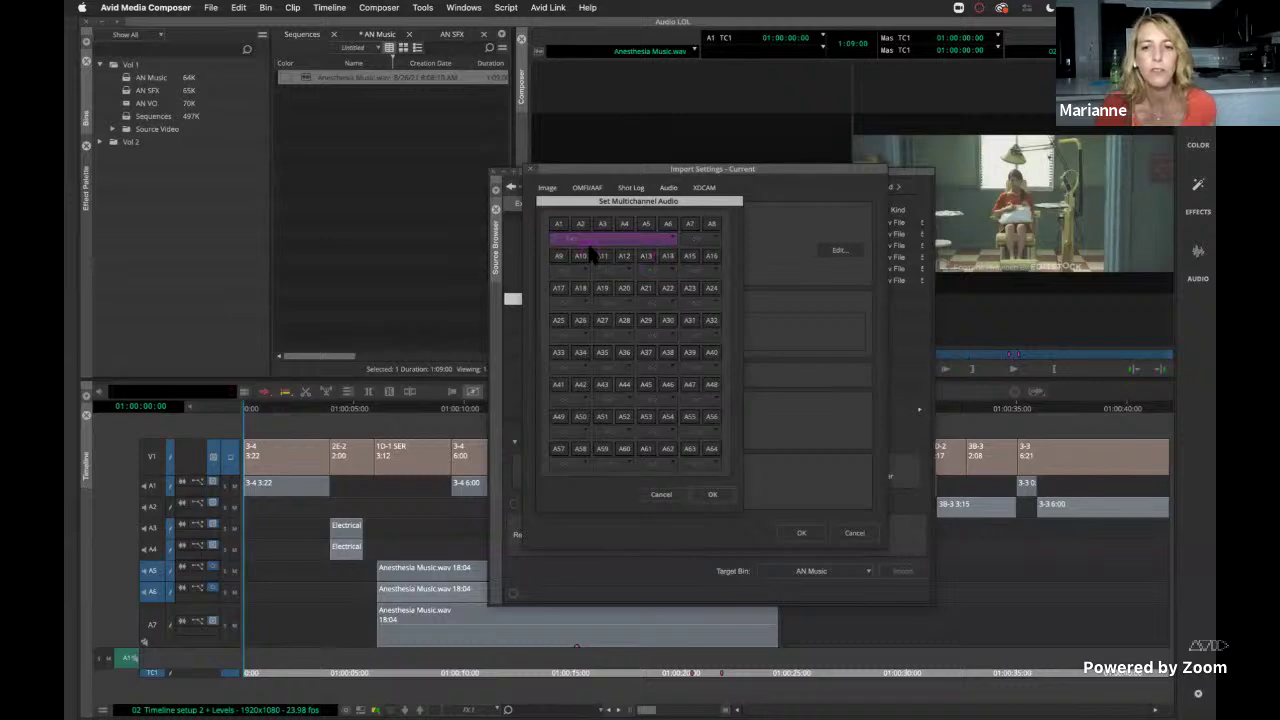
left_click(705, 492)
left_click(799, 535)
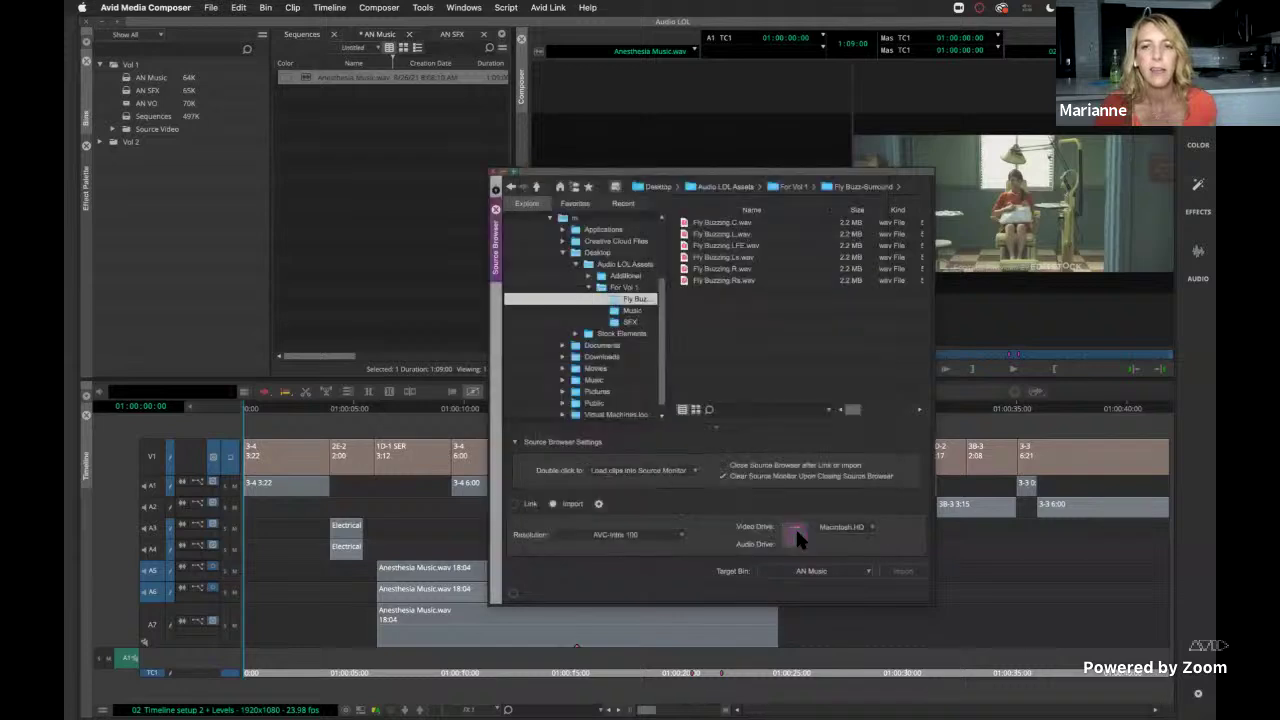
Import the Fly Buzzing.C.wav surround files into AN Music with a 23.98 start-time rate.
left_click(682, 222)
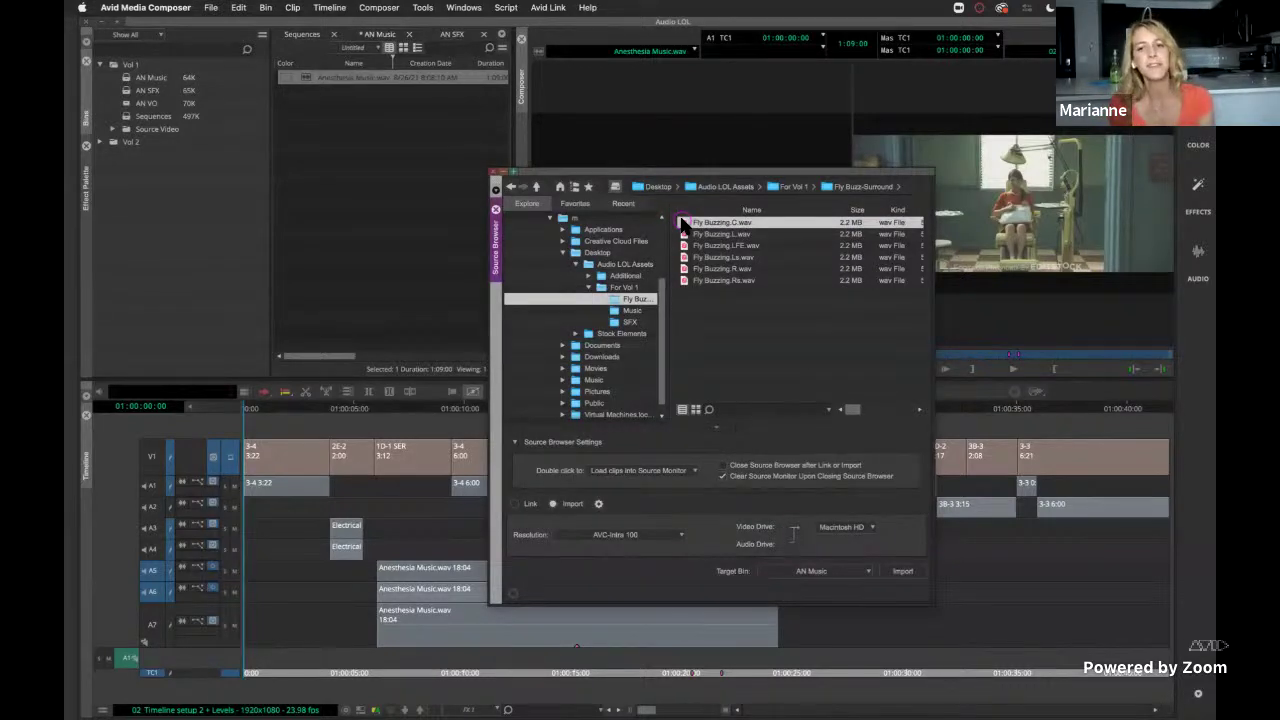
left_click(903, 571)
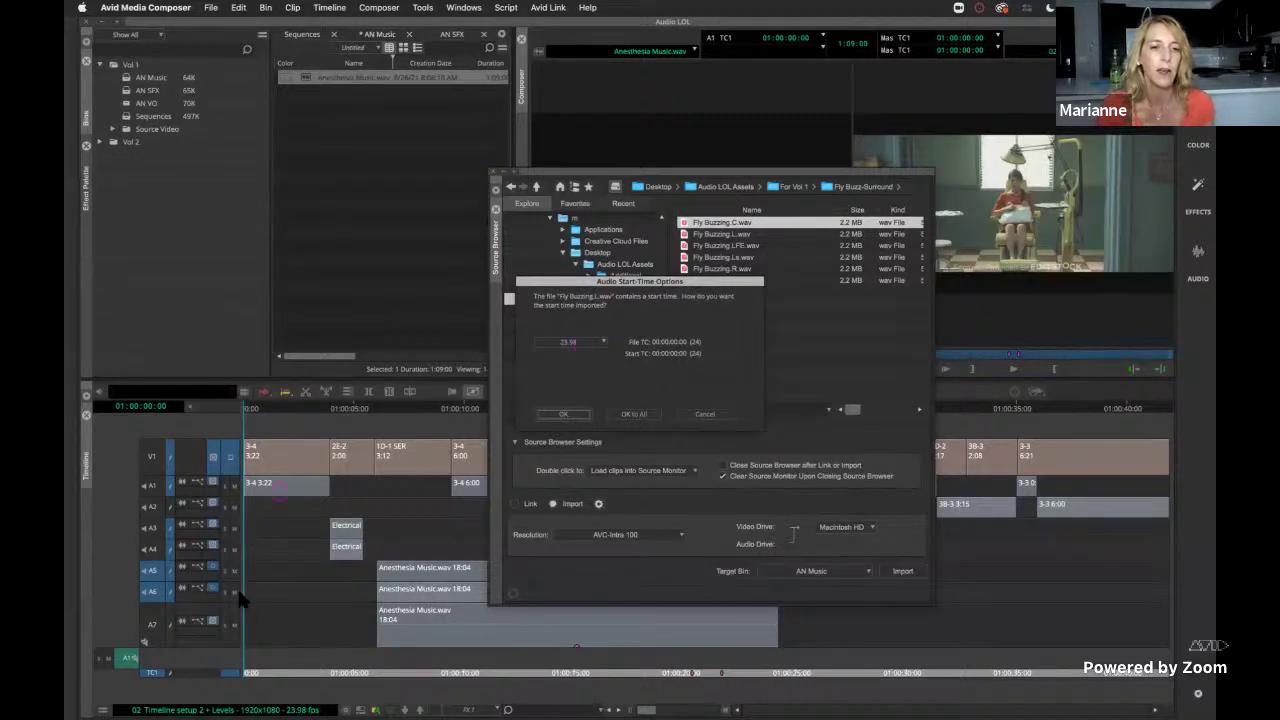
left_click(585, 342)
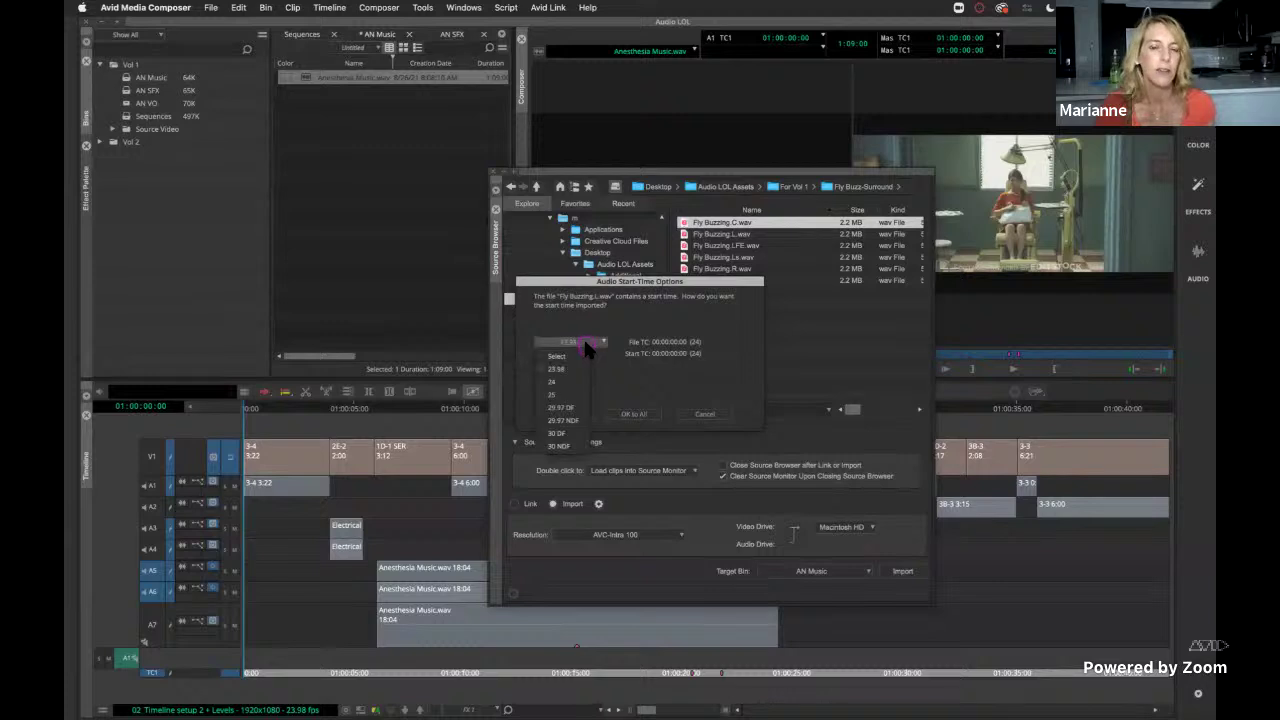
left_click(609, 370)
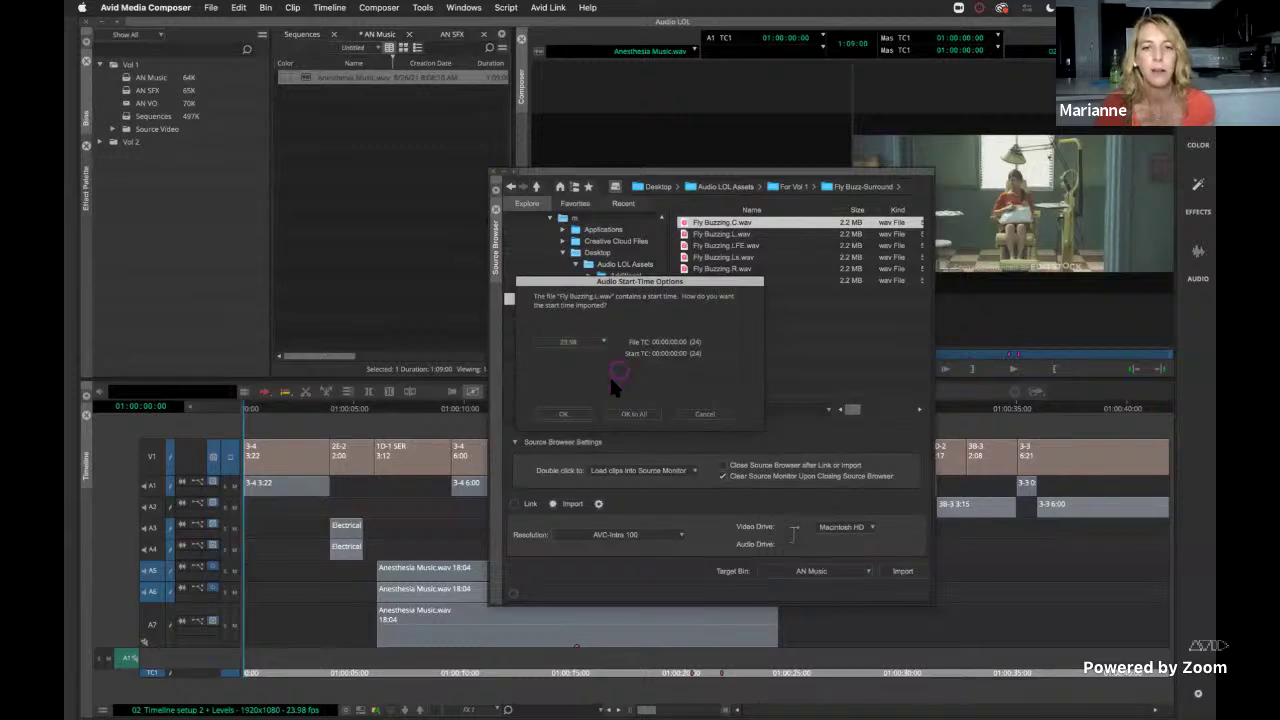
left_click(565, 415)
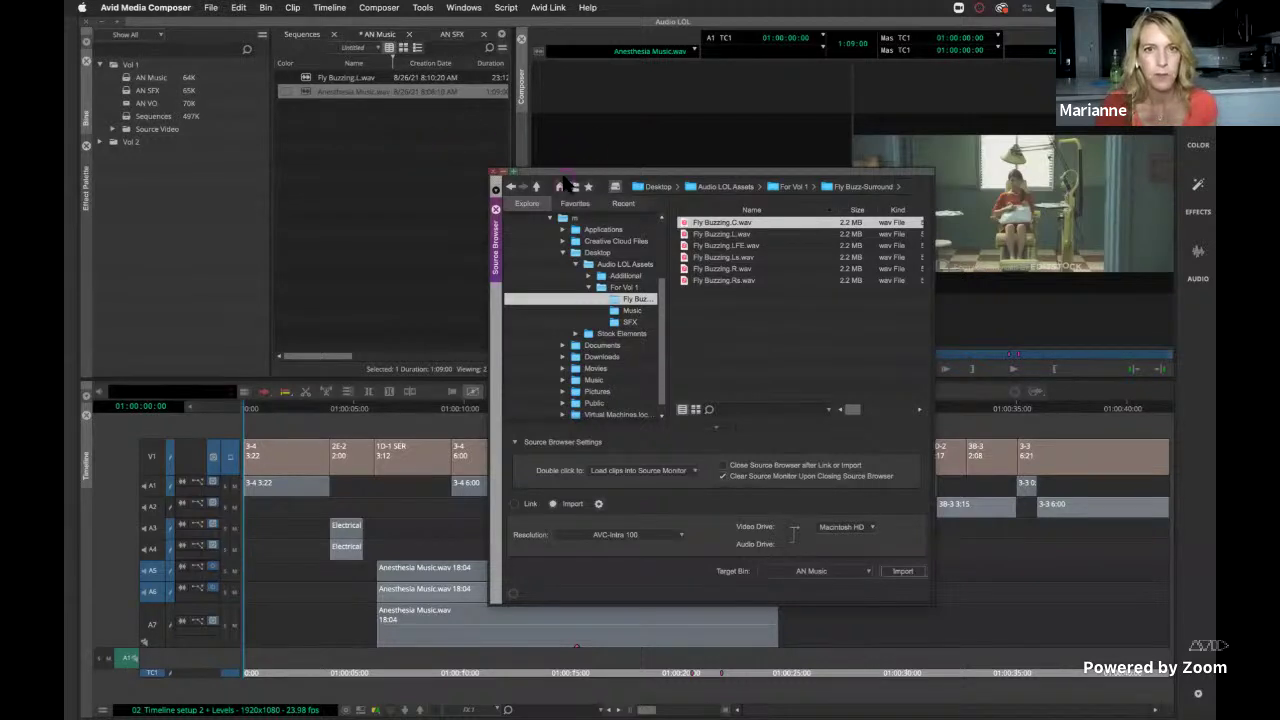
Close the Source Browser, load Fly Buzzing.L.wav, and drag it into the AN SFX bin.
left_click_drag(553, 176, 526, 178)
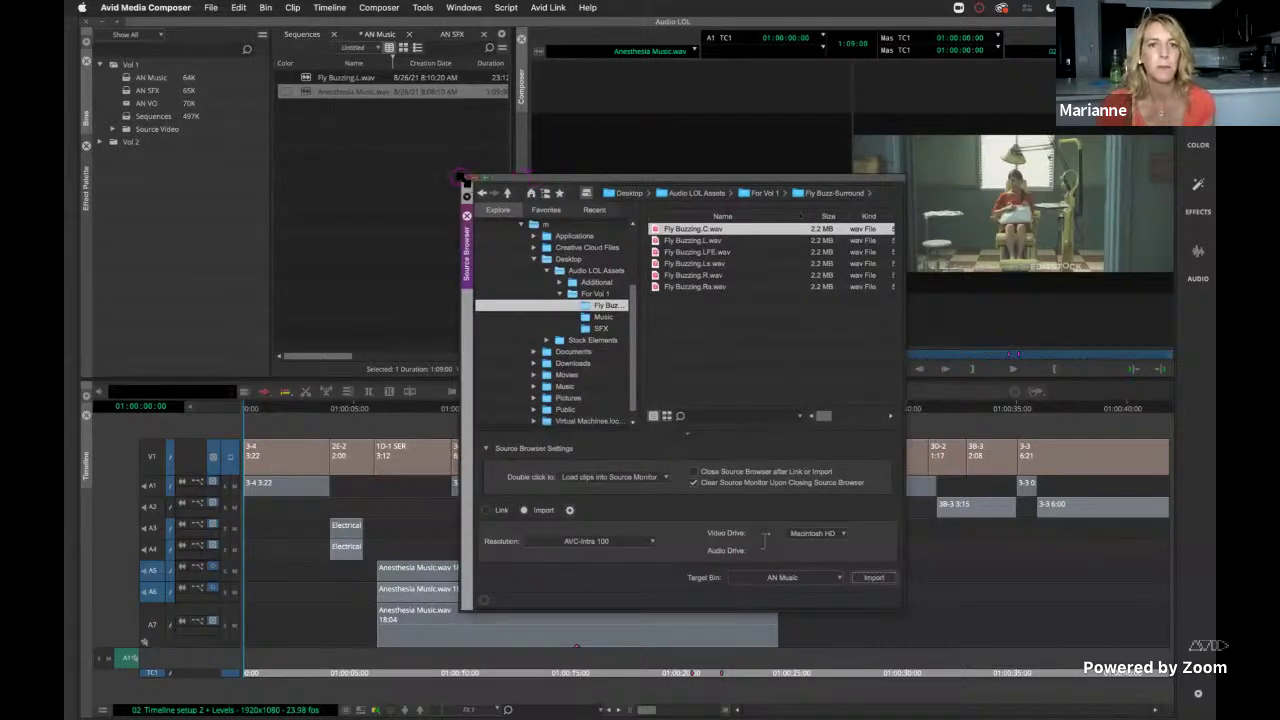
left_click(460, 170)
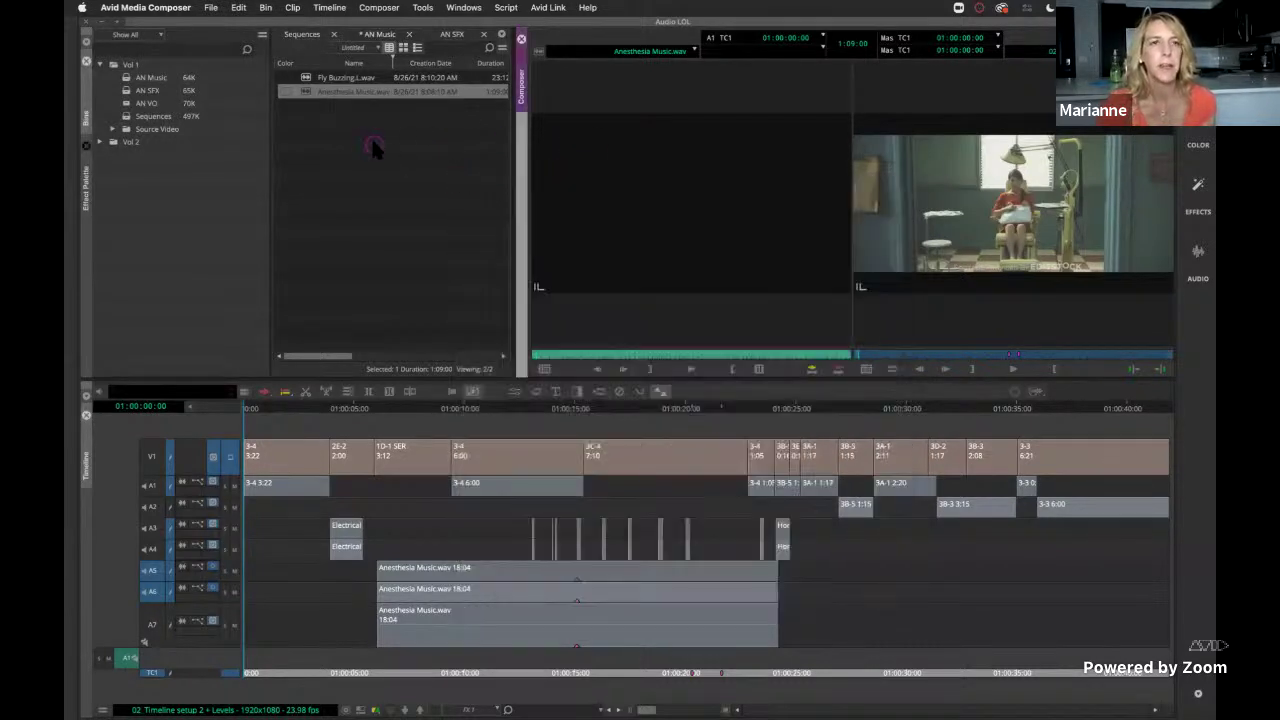
left_click(305, 80)
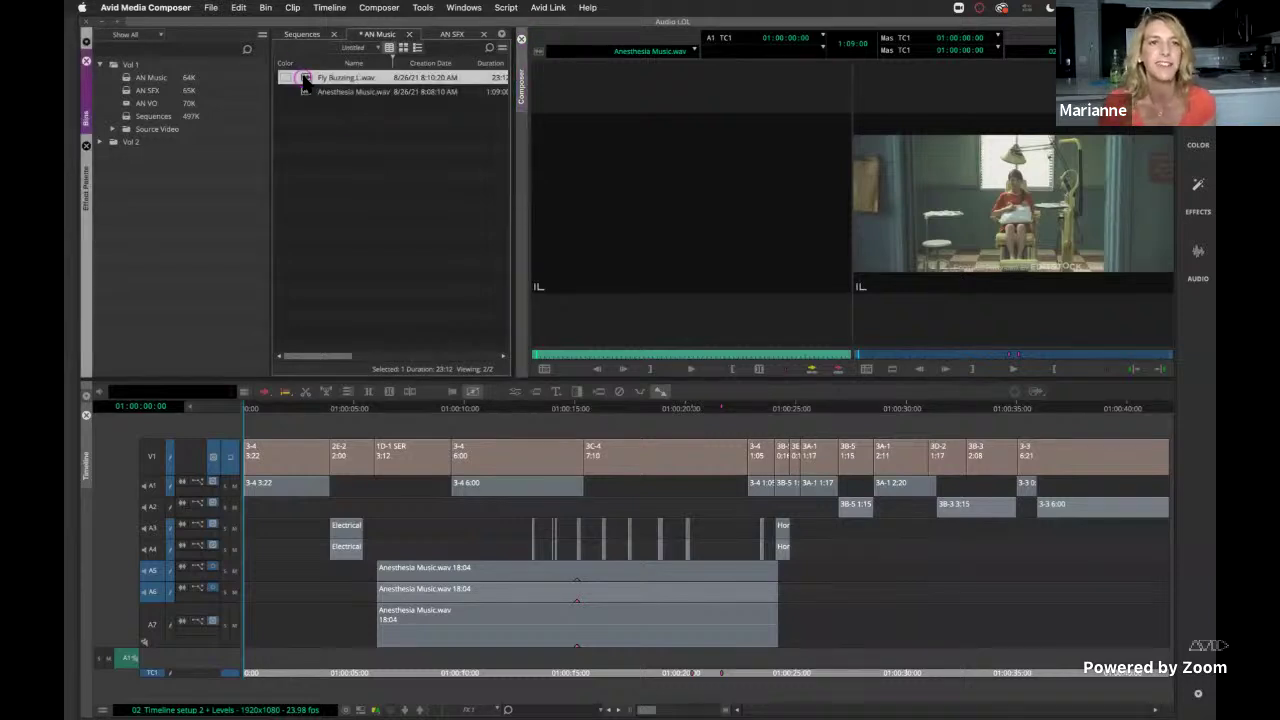
double_click(305, 80)
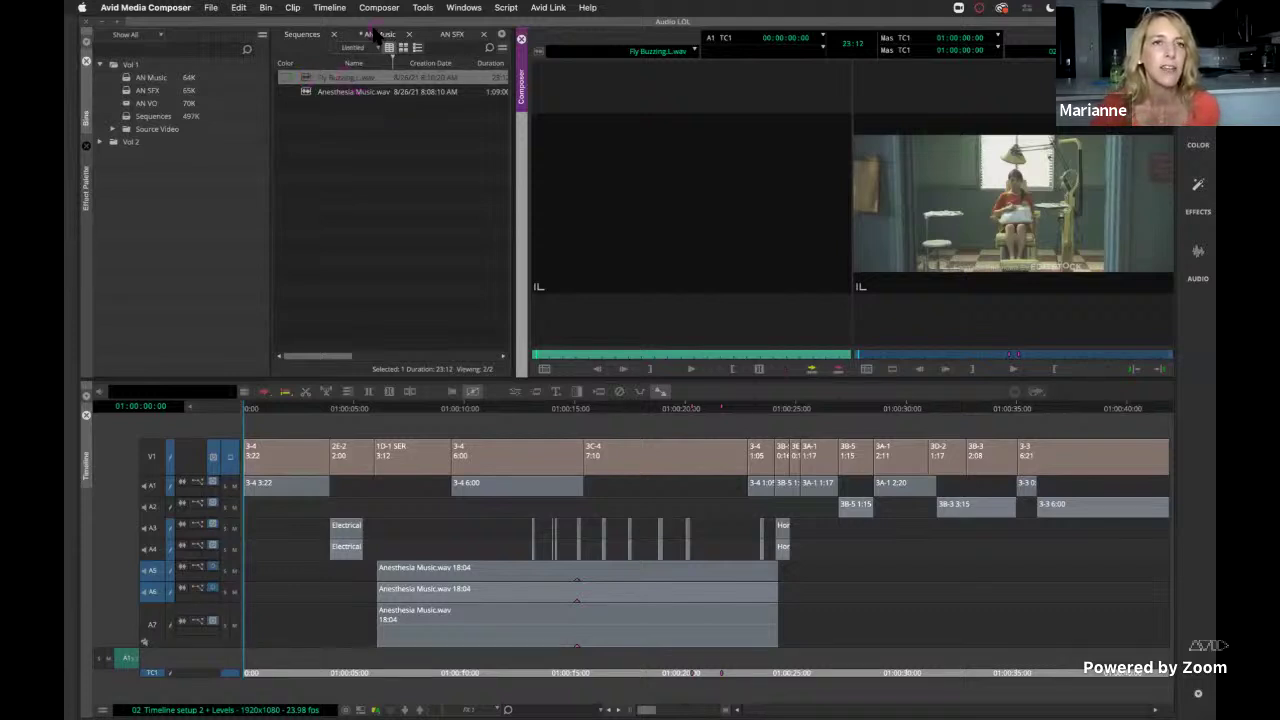
left_click_drag(306, 78, 160, 95)
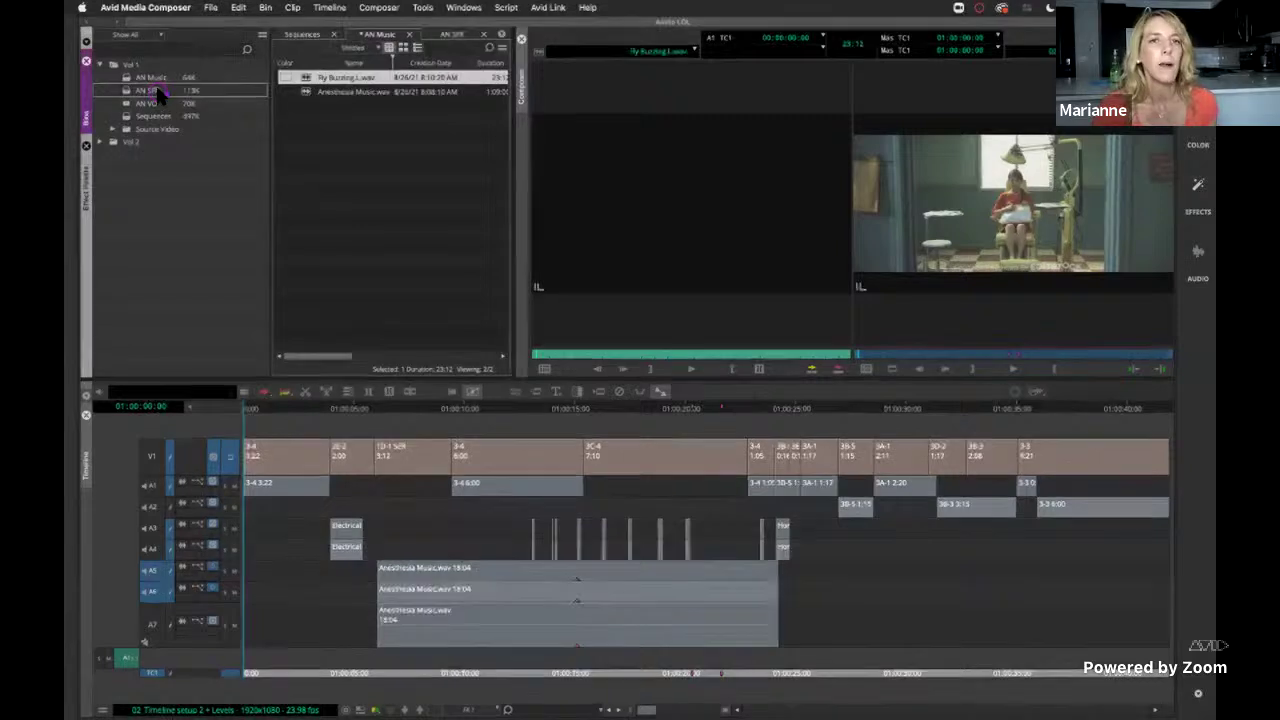
left_click_drag(160, 93, 160, 93)
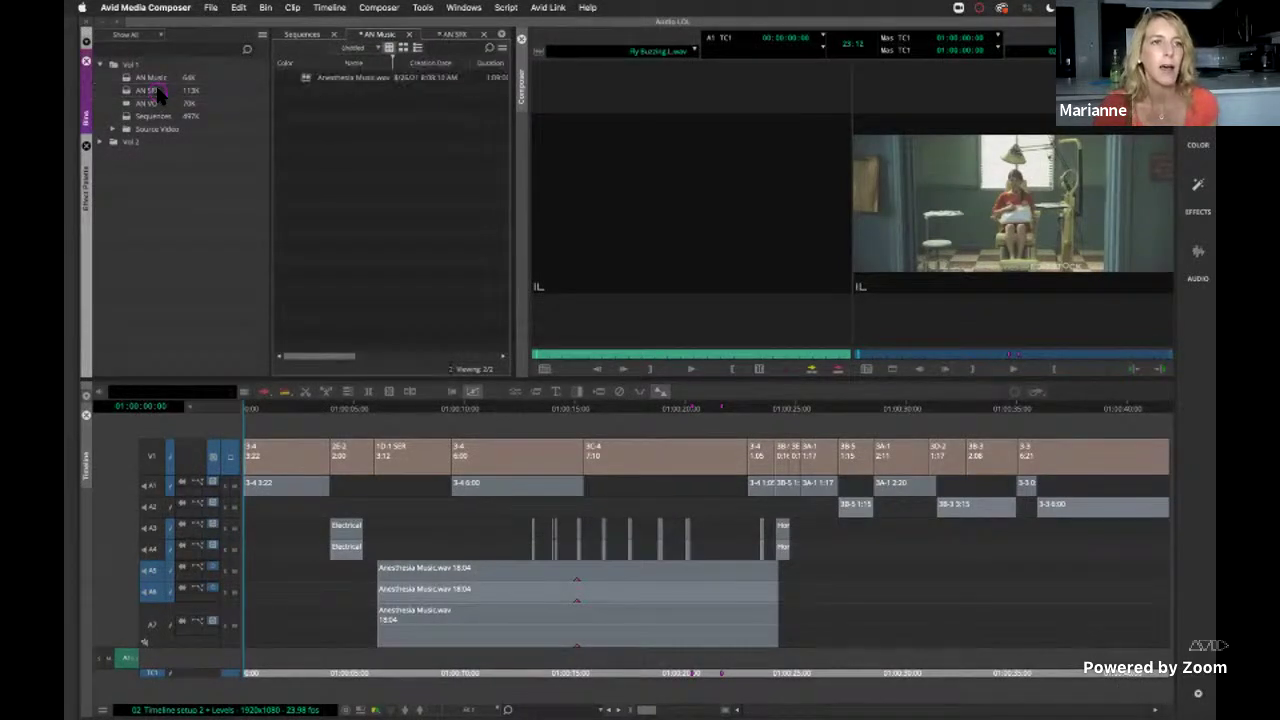
left_click(454, 35)
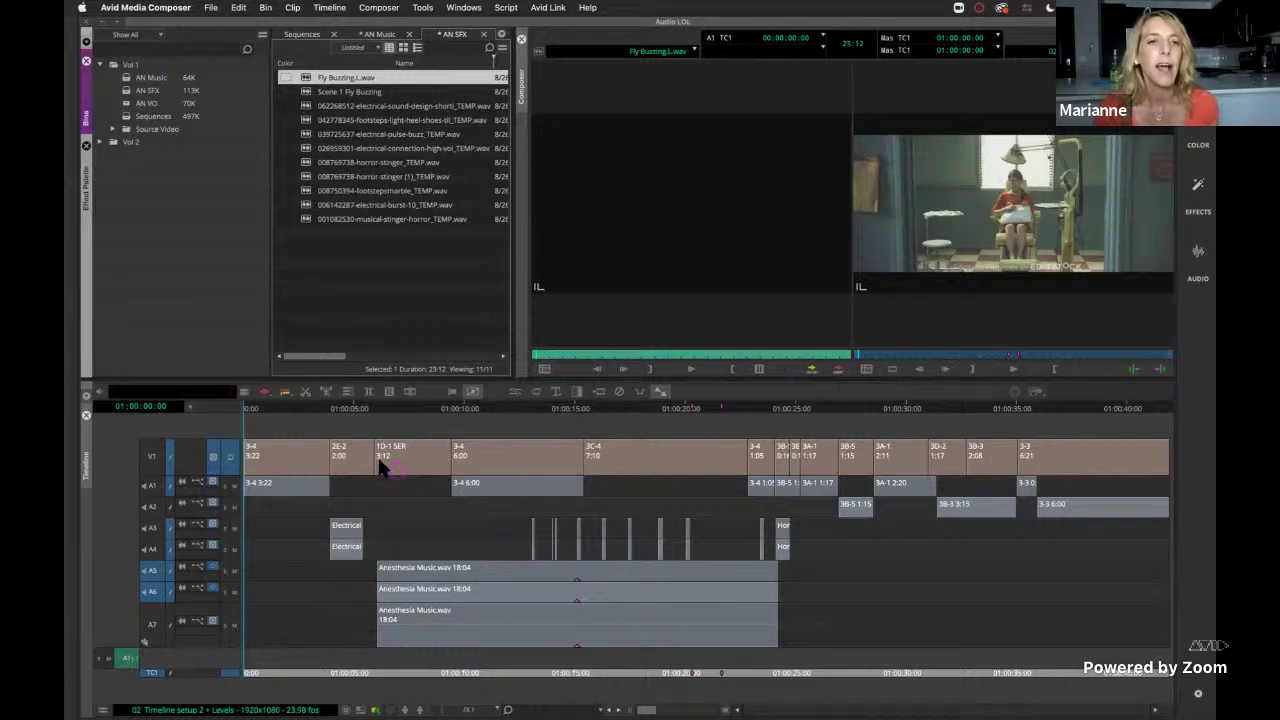
Use Modify Clip to link the musical stinger horror clip's A1–A2 channels as one stereo track.
double_click(302, 219)
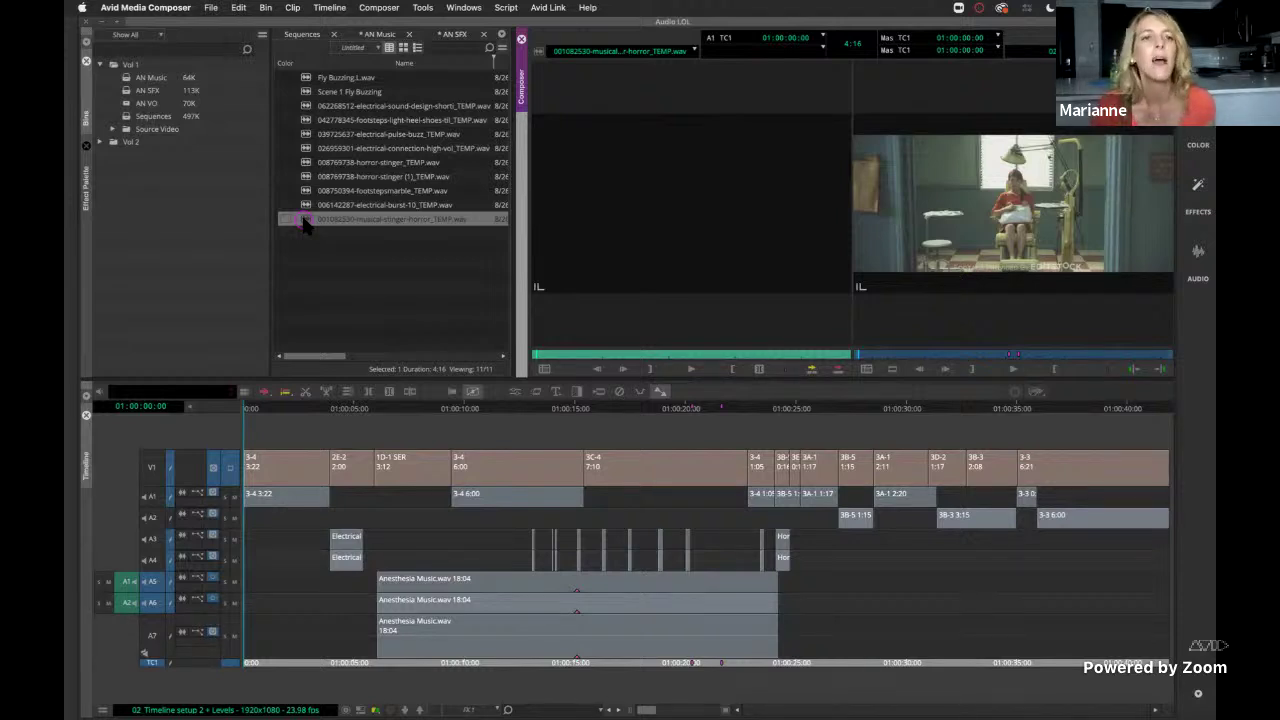
right_click(306, 226)
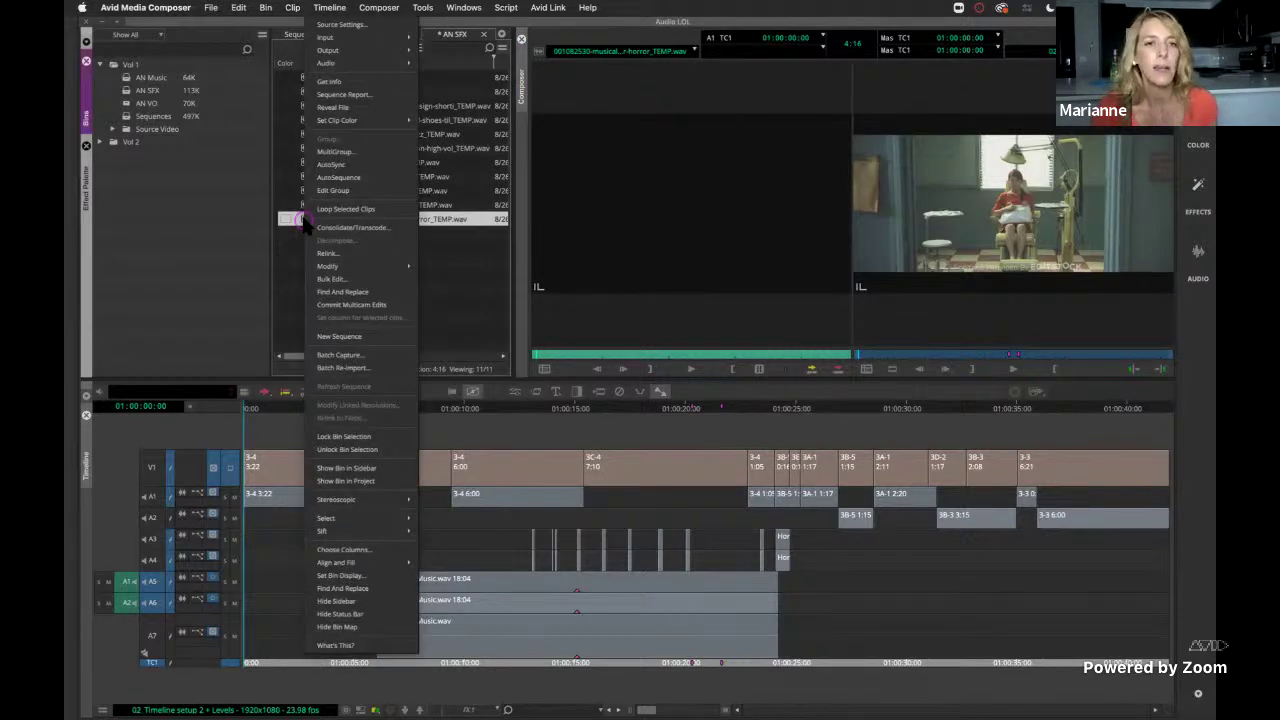
mouse_move(324, 266)
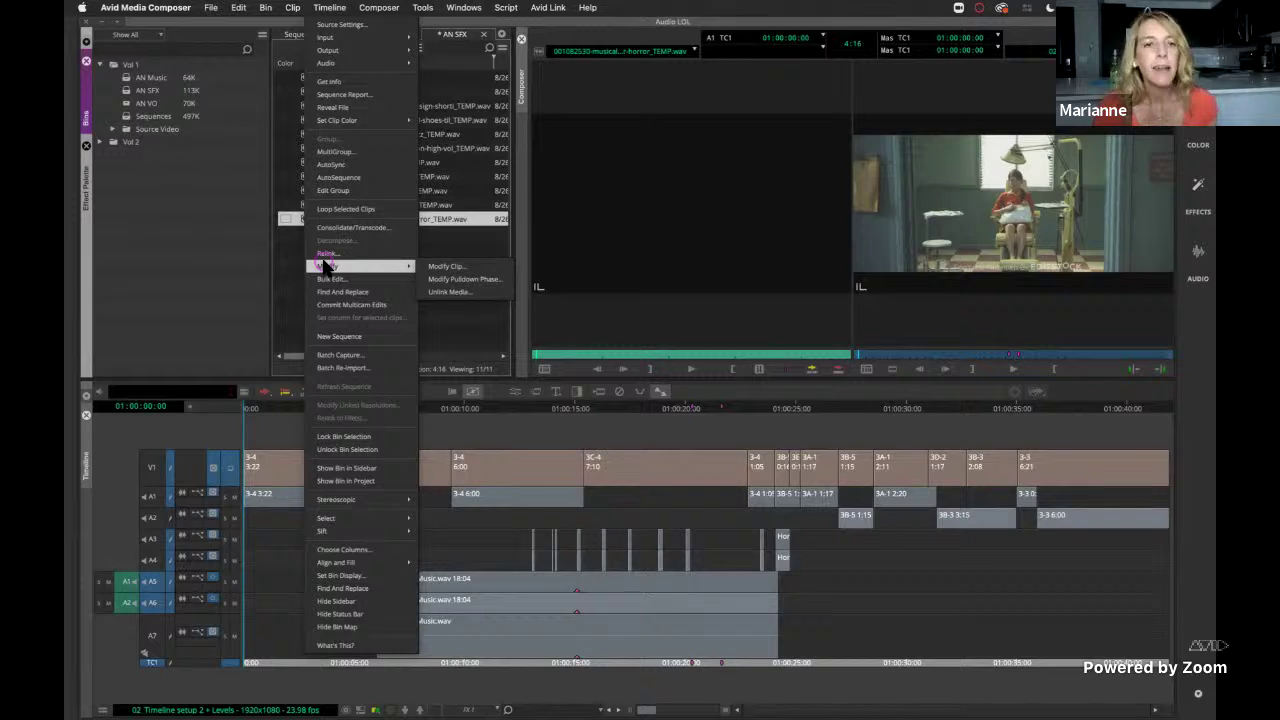
left_click(446, 266)
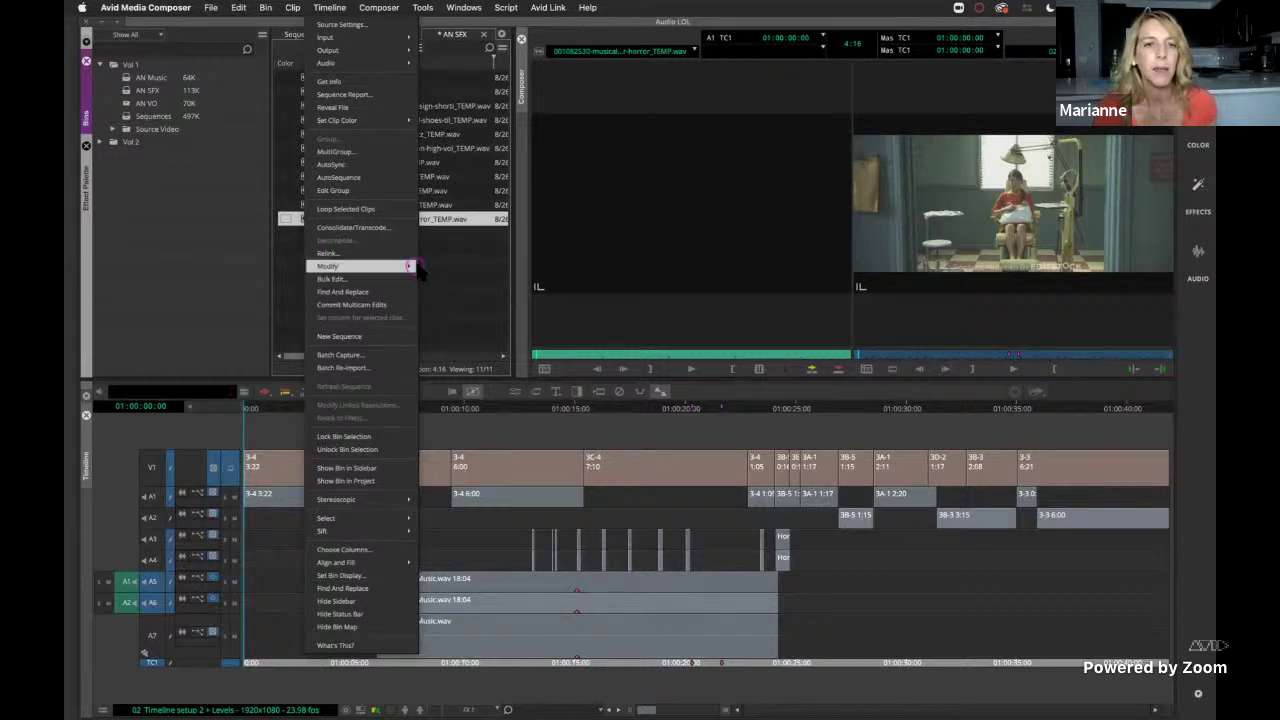
left_click(424, 268)
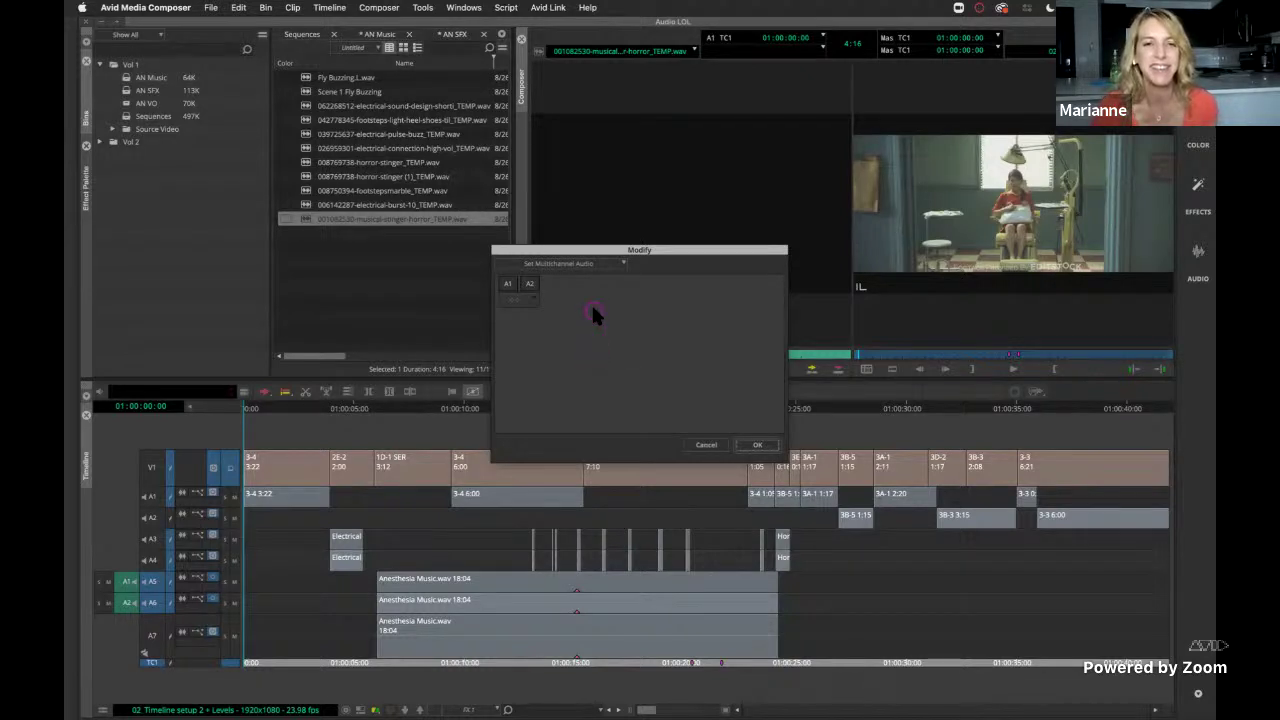
left_click(527, 302)
left_click(517, 300)
left_click(511, 286)
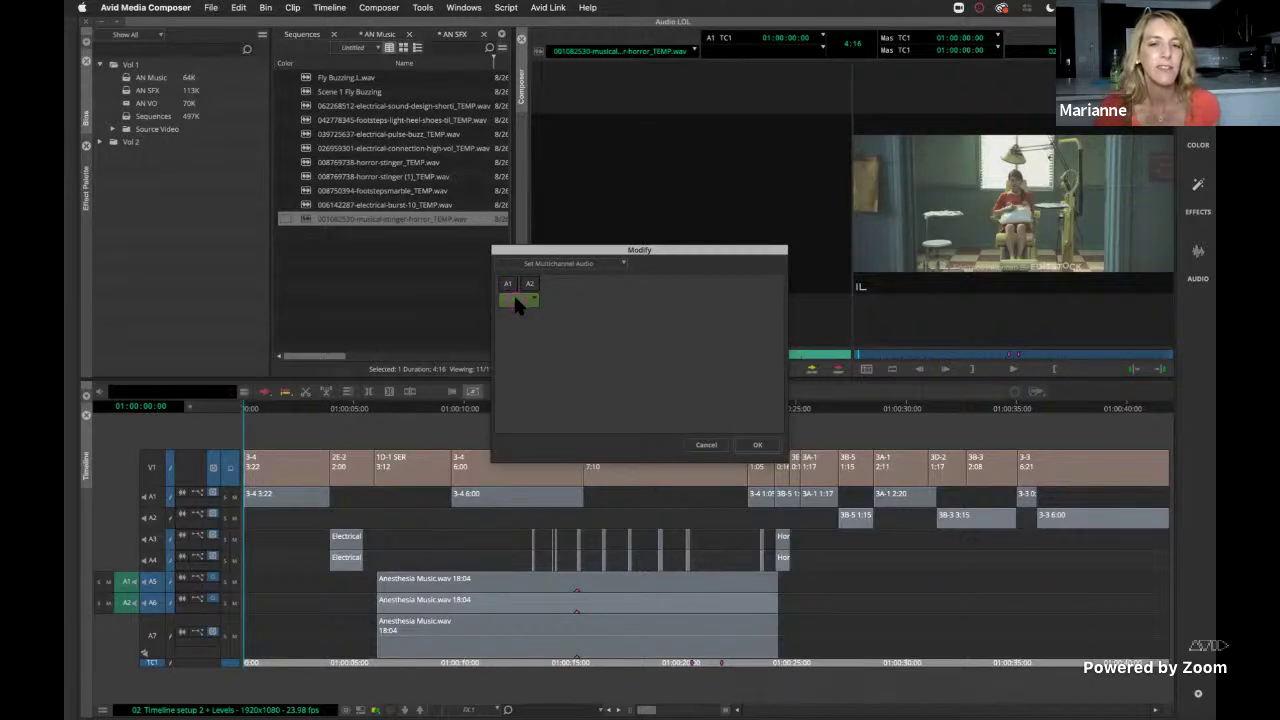
left_click(760, 444)
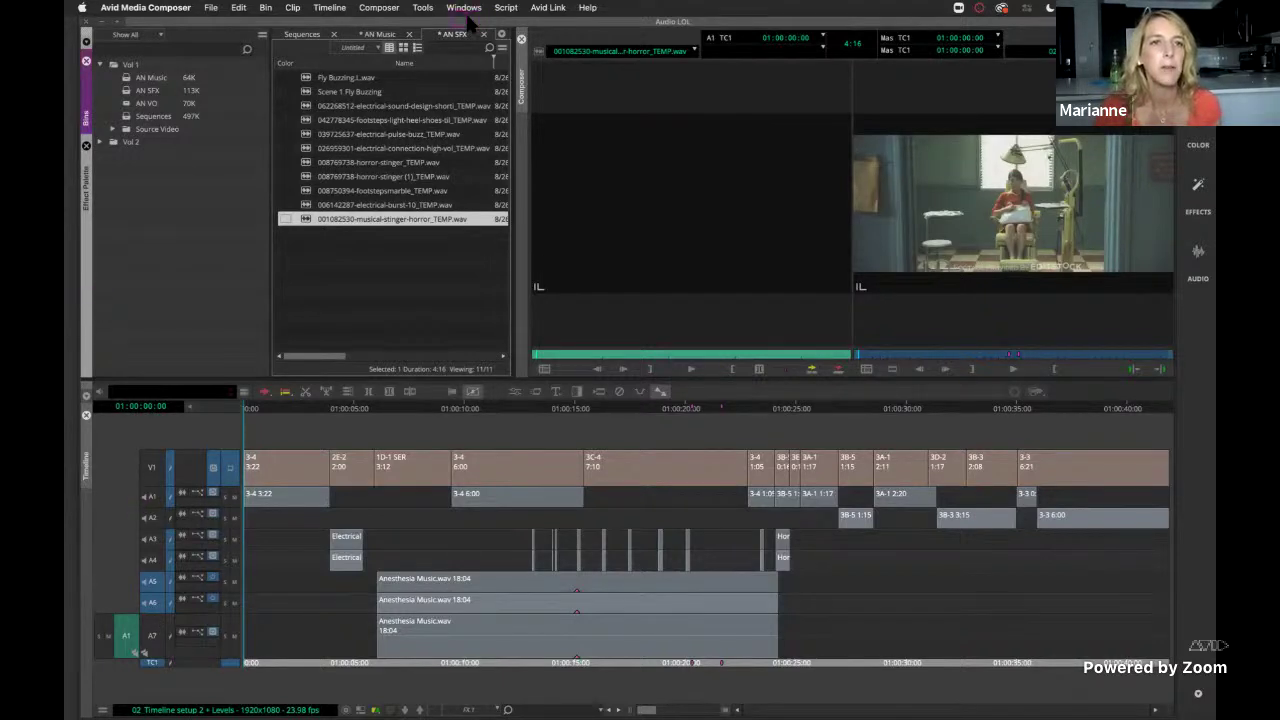
Switch to the AN Music bin, which now holds only Anesthesia Music.wav.
left_click(387, 38)
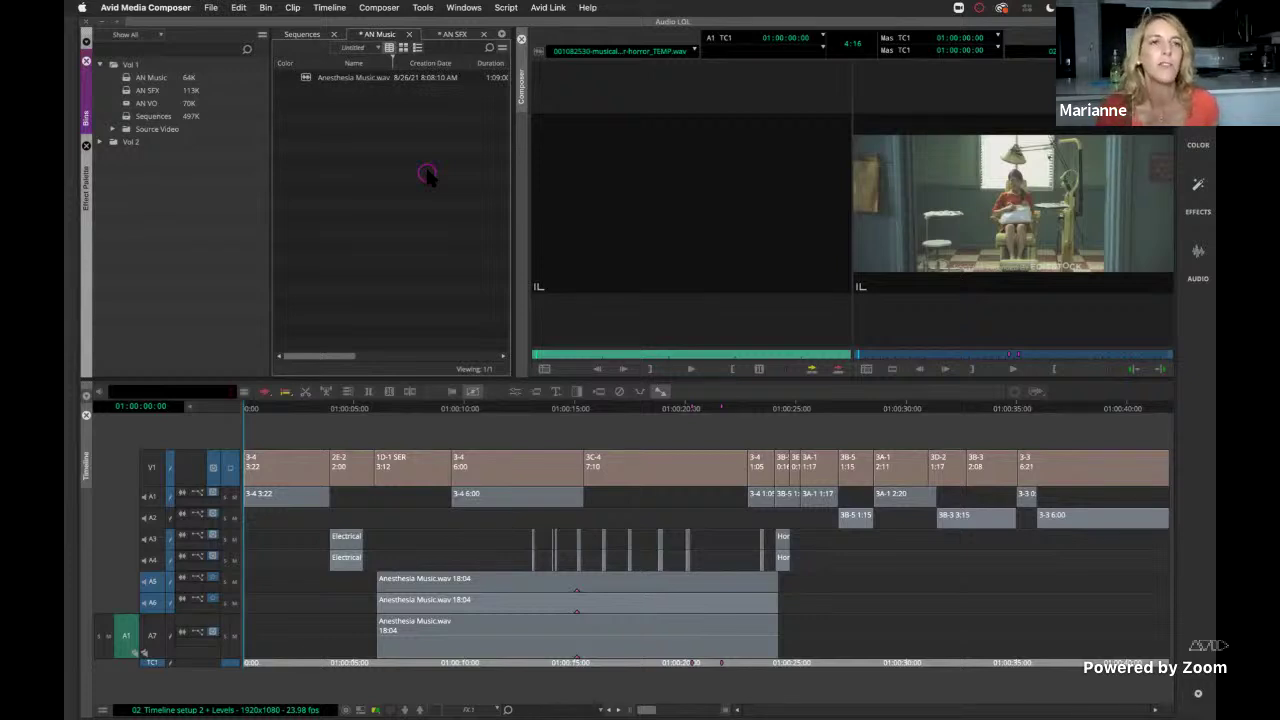
left_click(211, 8)
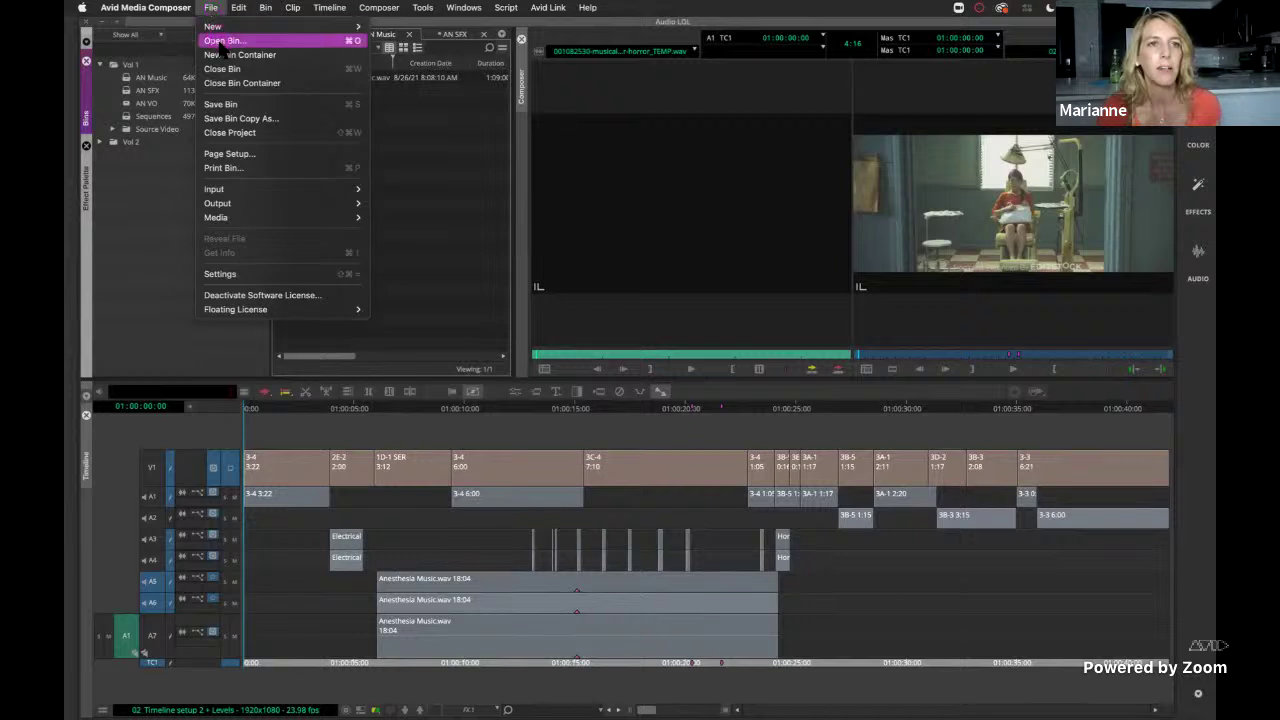
left_click(374, 212)
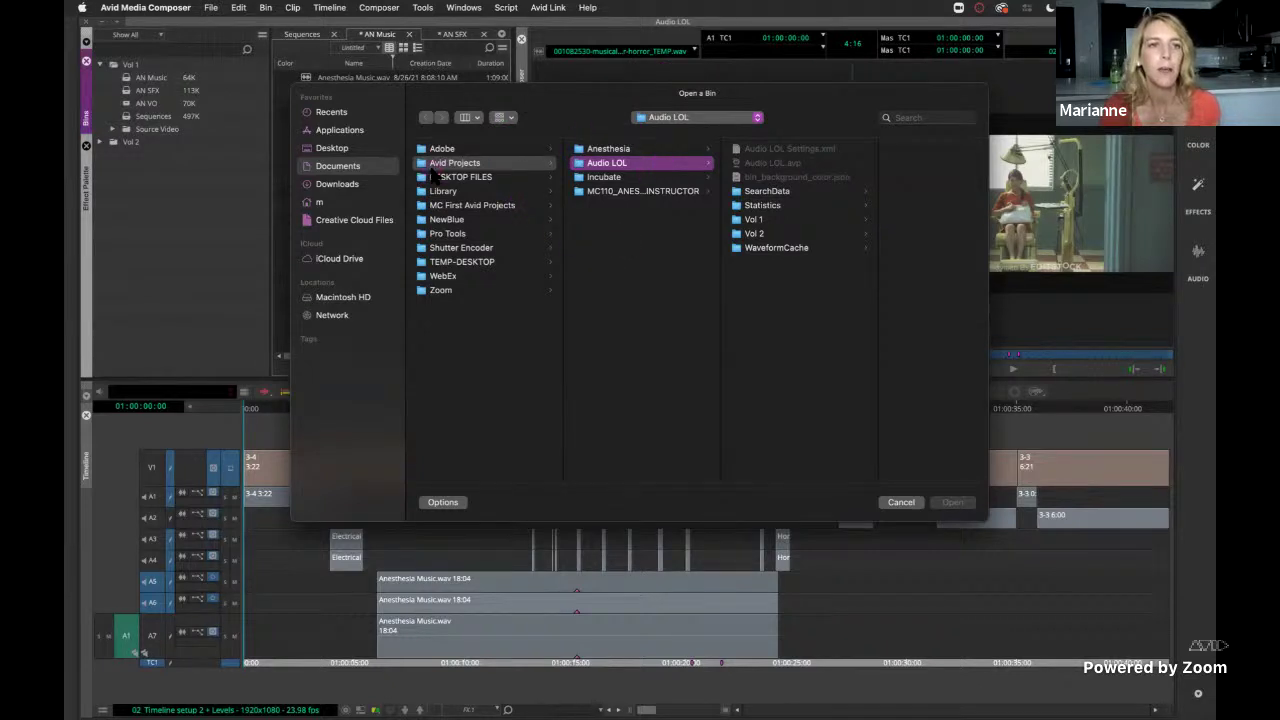
left_click(322, 149)
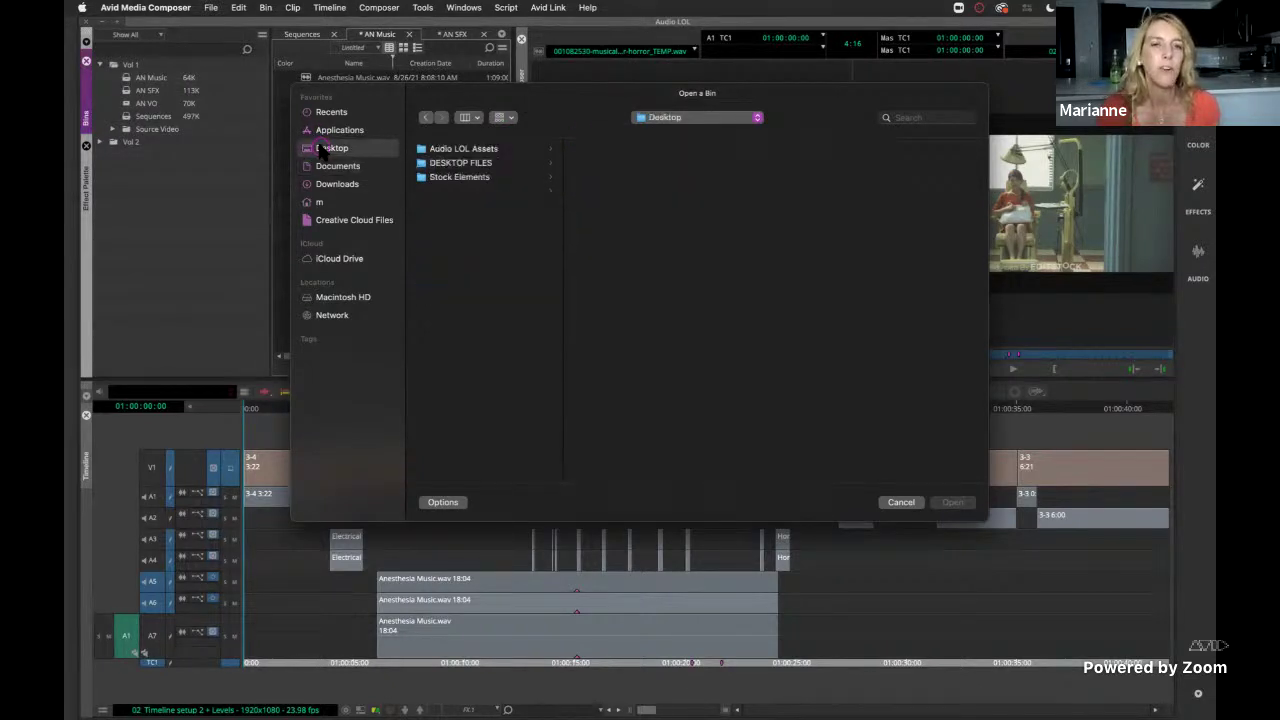
left_click(423, 177)
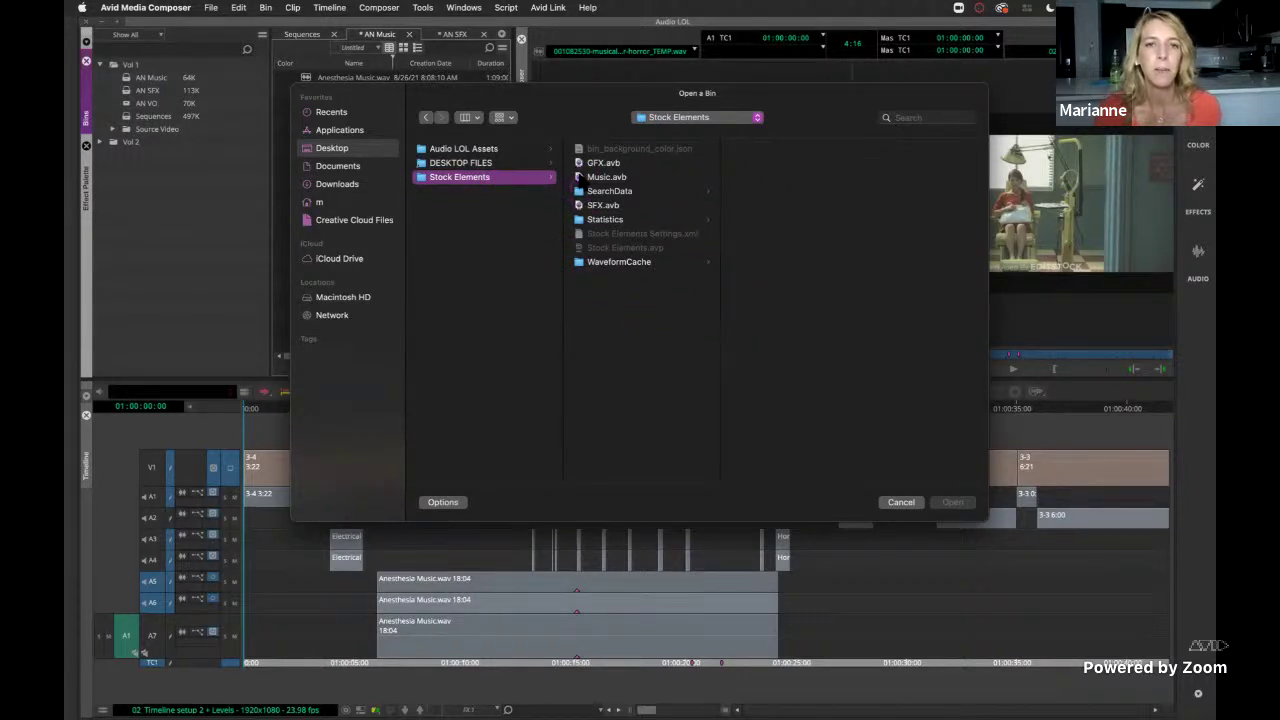
left_click(580, 177)
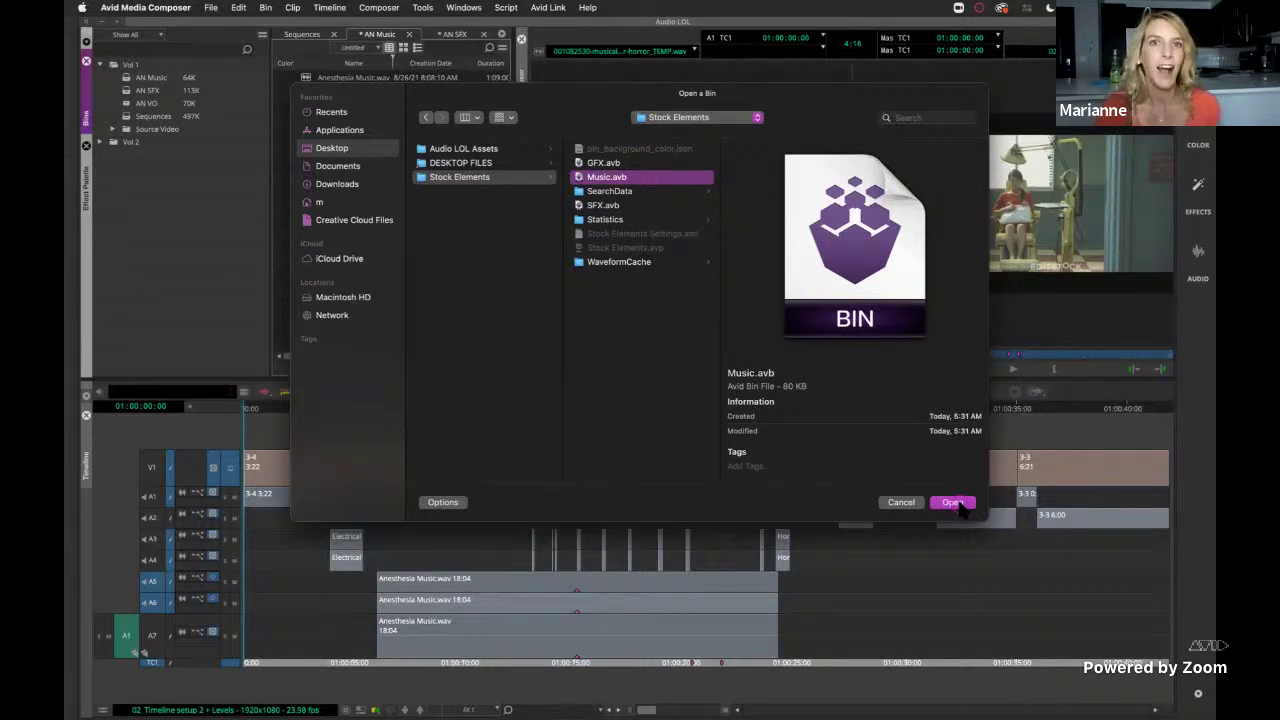
left_click(954, 503)
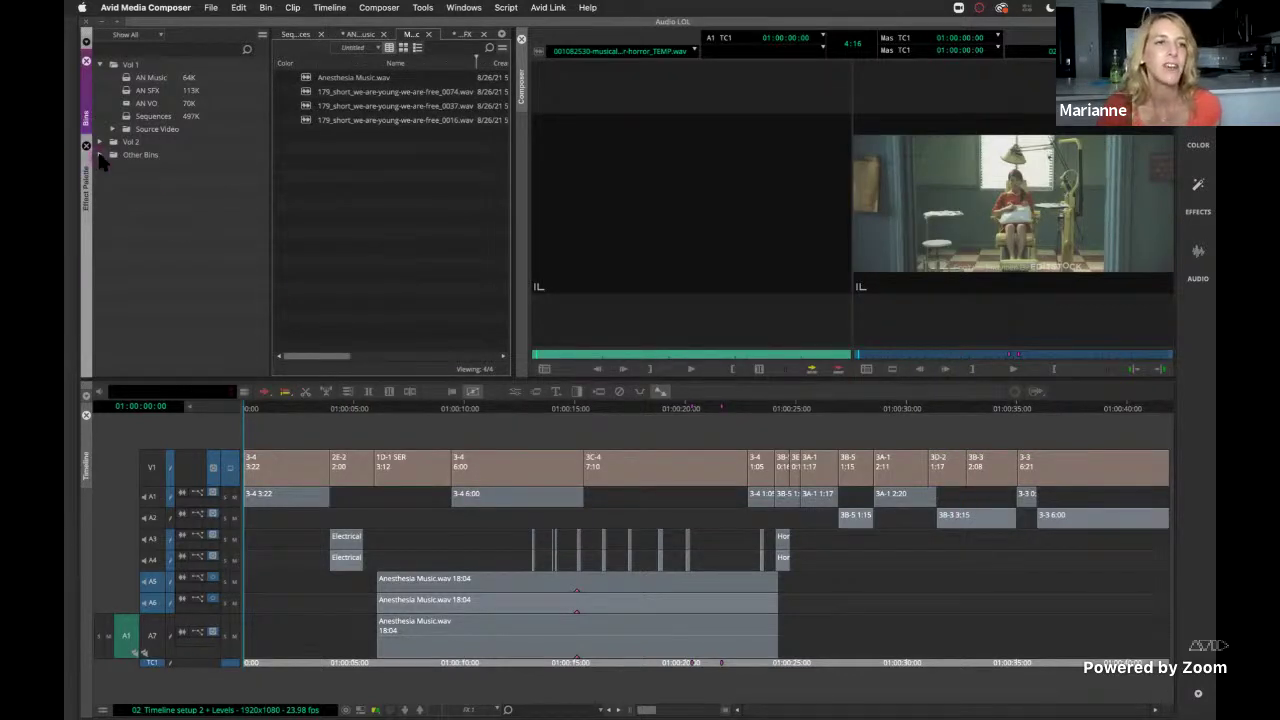
Load Anesthesia Music.wav from the Music bin into the Source monitor.
left_click(100, 155)
left_click(100, 156)
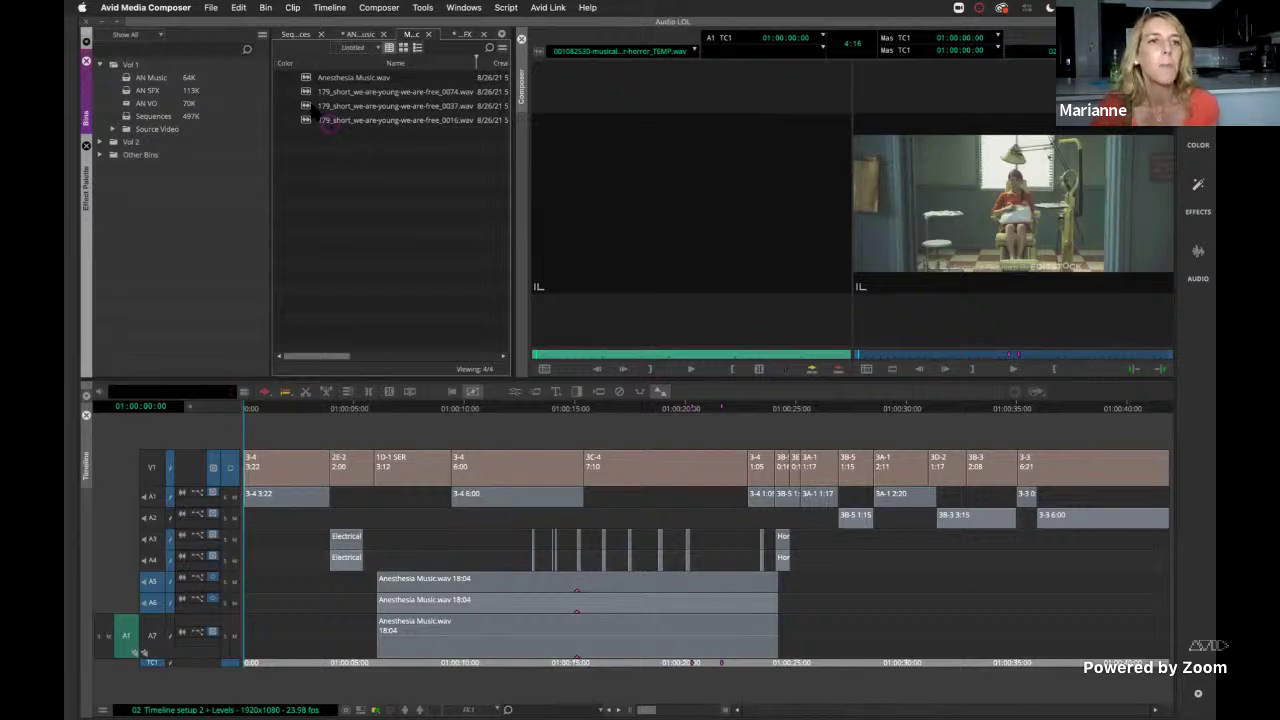
left_click_drag(306, 83, 711, 106)
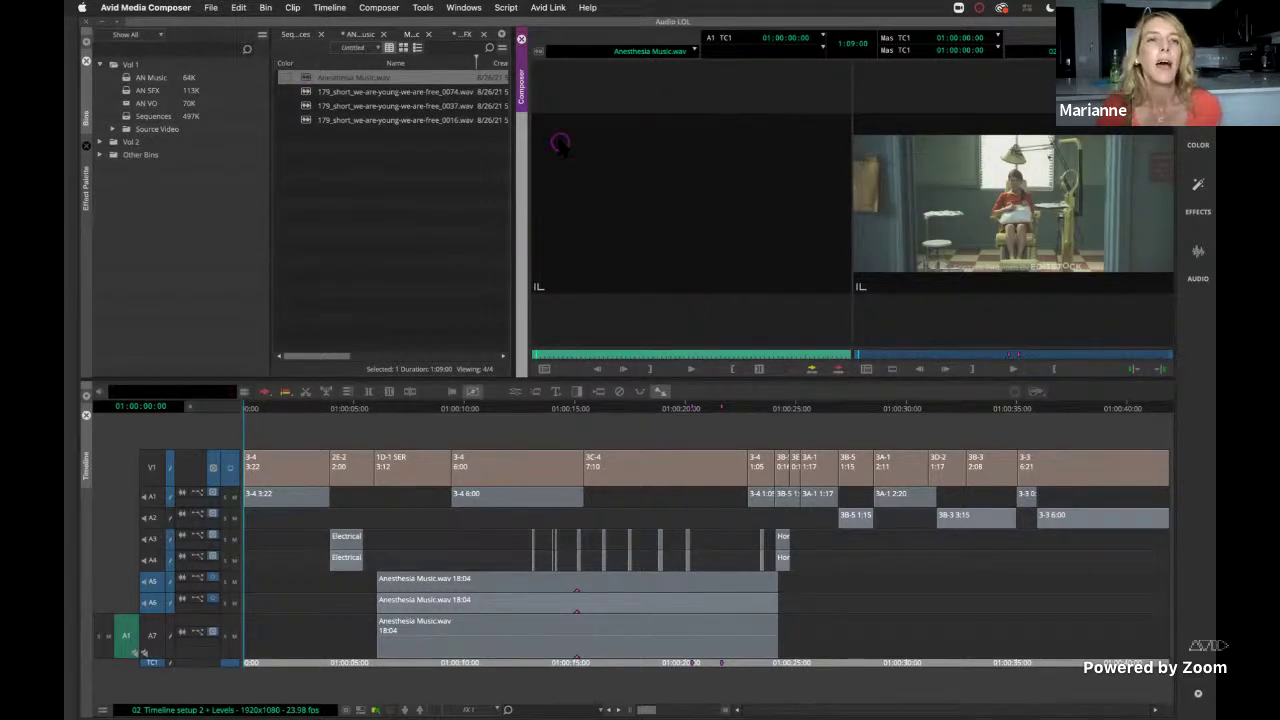
left_click(423, 7)
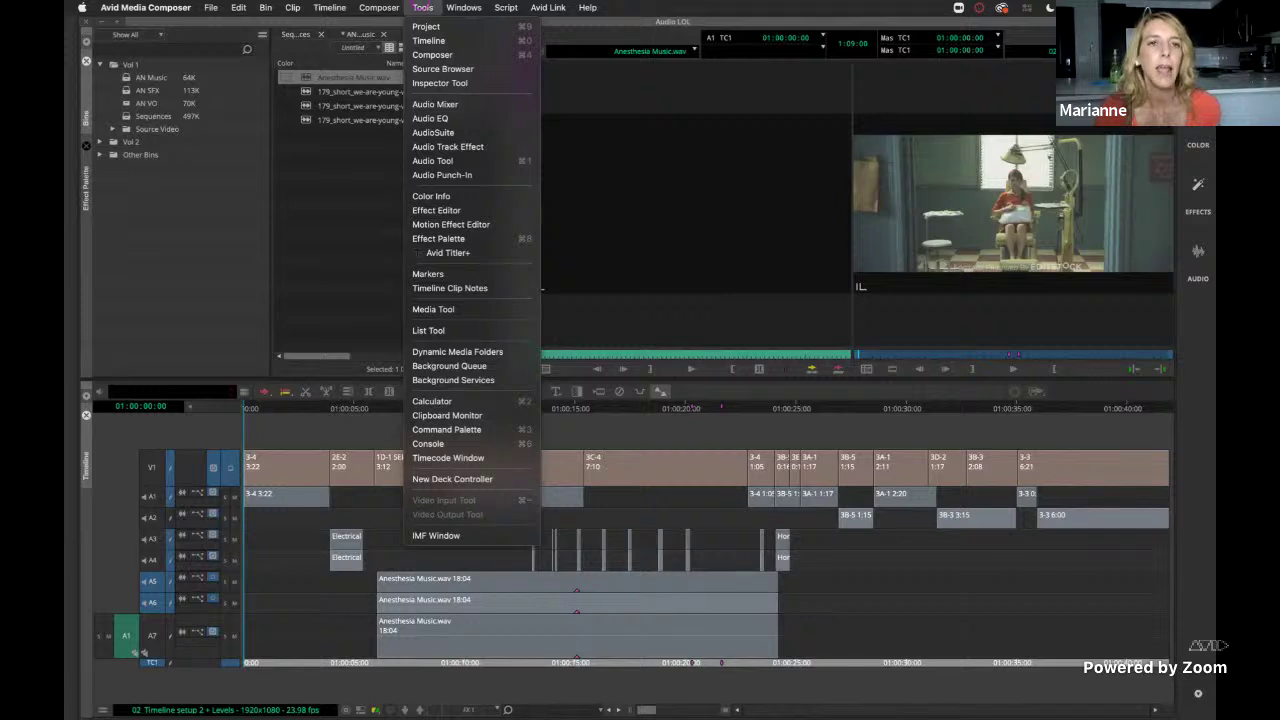
In the Audio Mixer, pull the Anesthesia Music source A1 fader down to -9.5 dB, then close it.
left_click(440, 108)
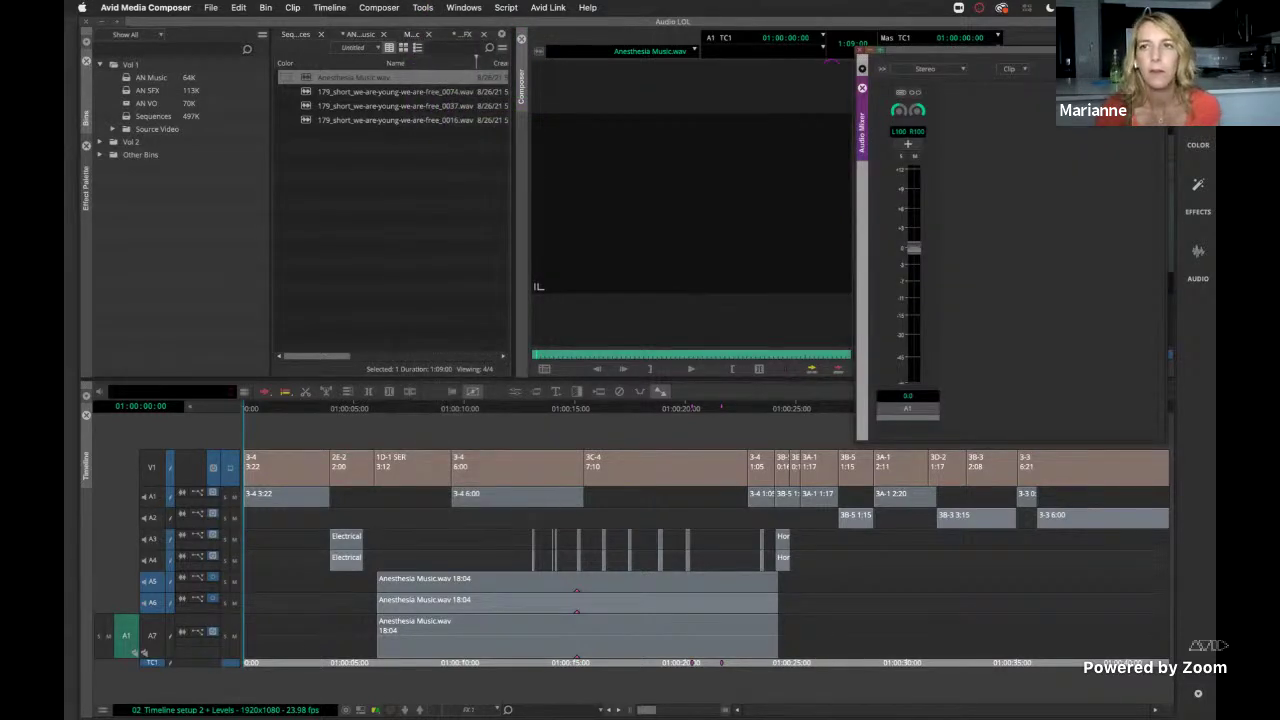
left_click_drag(940, 62, 294, 78)
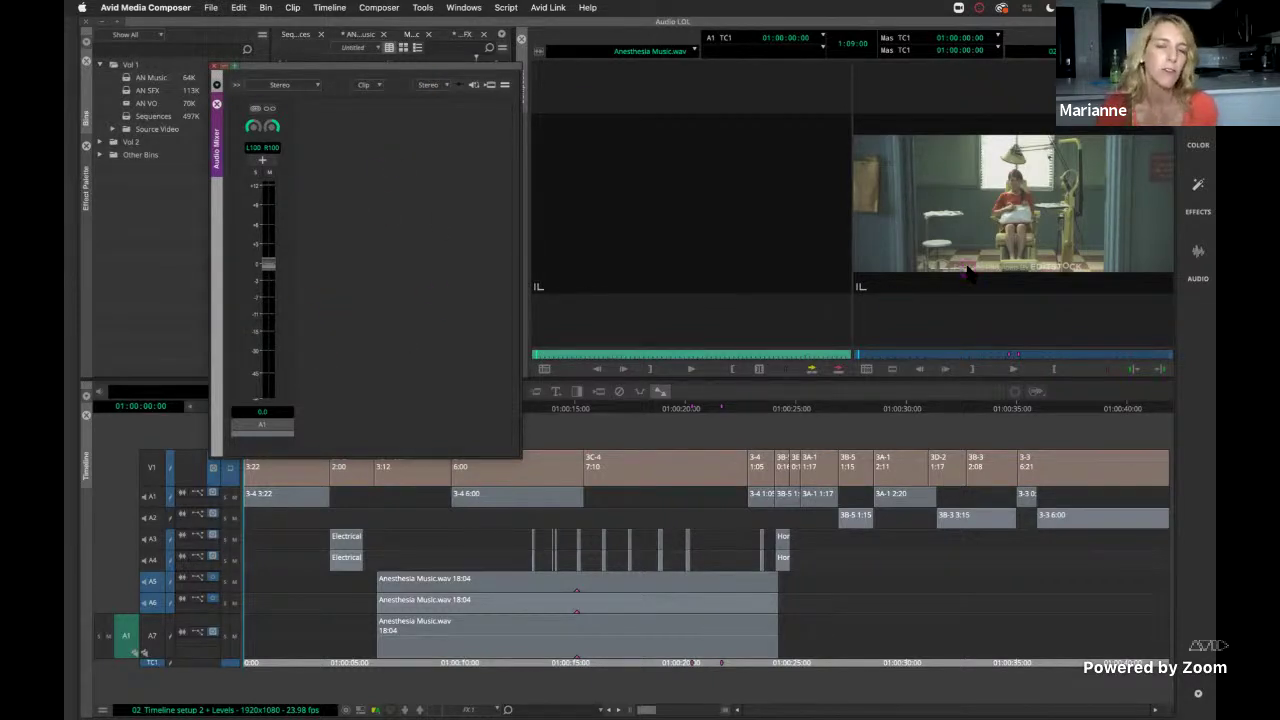
left_click(987, 218)
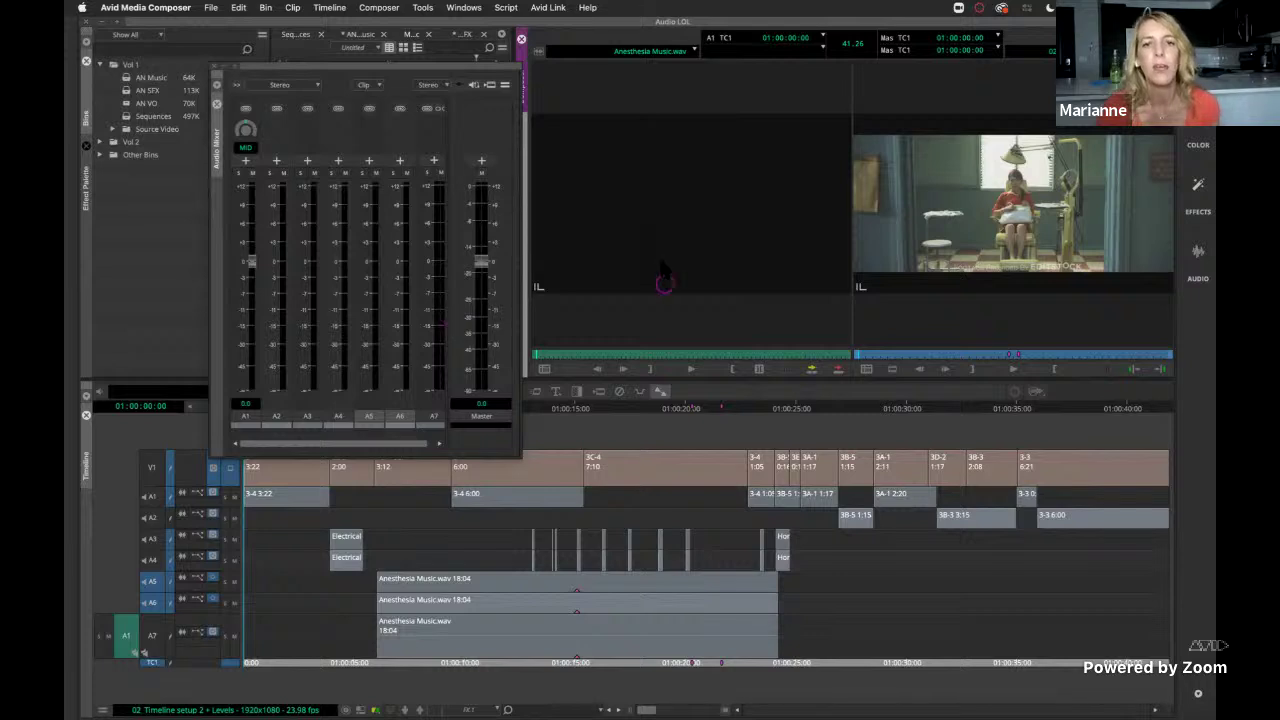
left_click(660, 222)
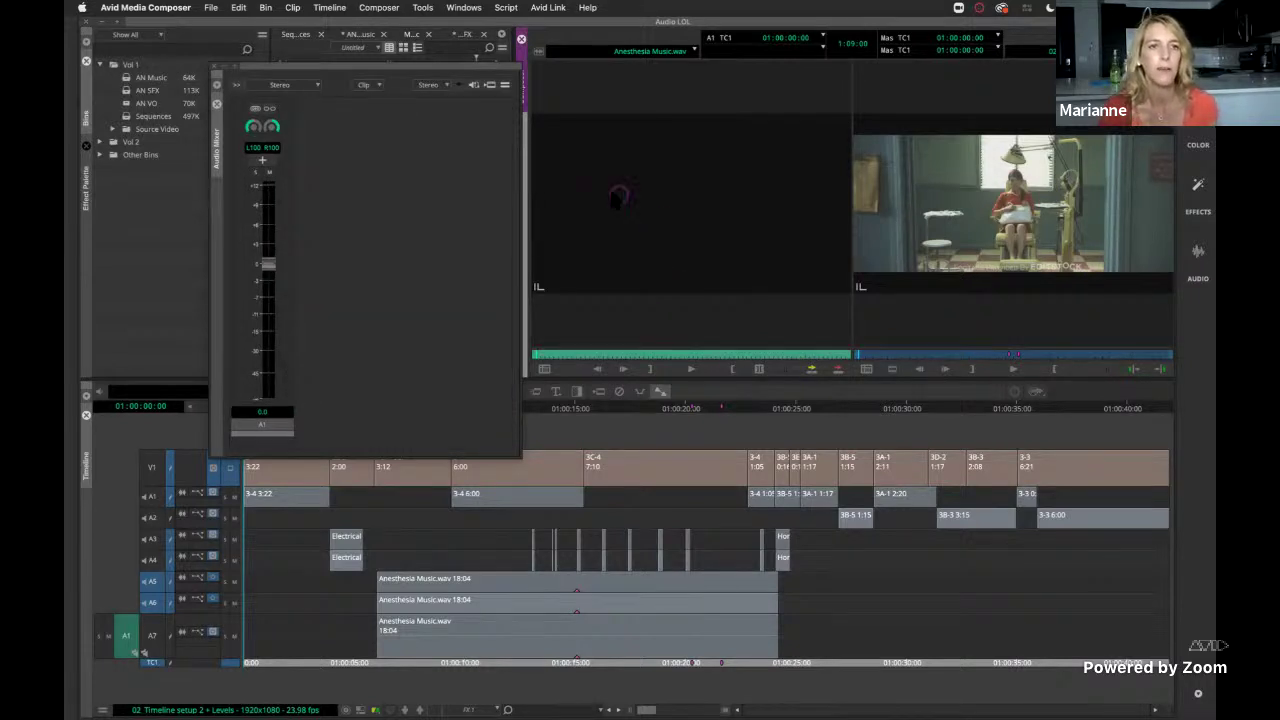
left_click(271, 175)
left_click_drag(268, 265, 268, 288)
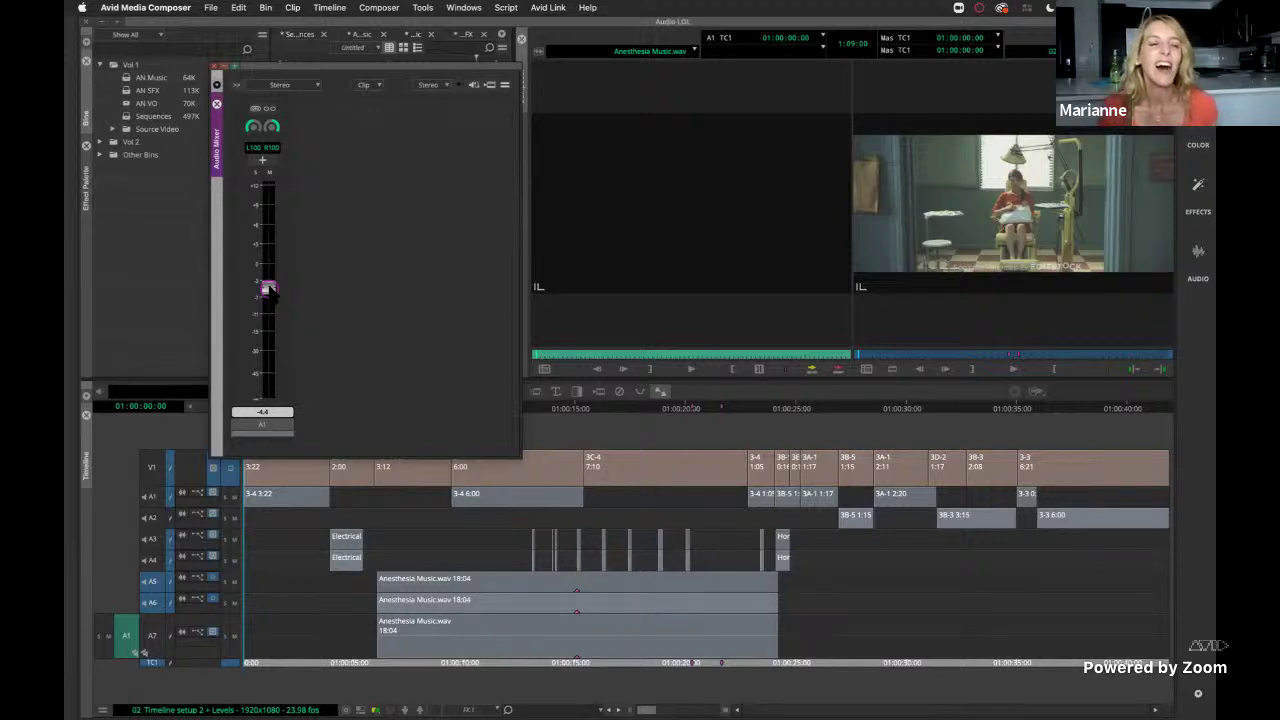
left_click_drag(268, 290, 267, 306)
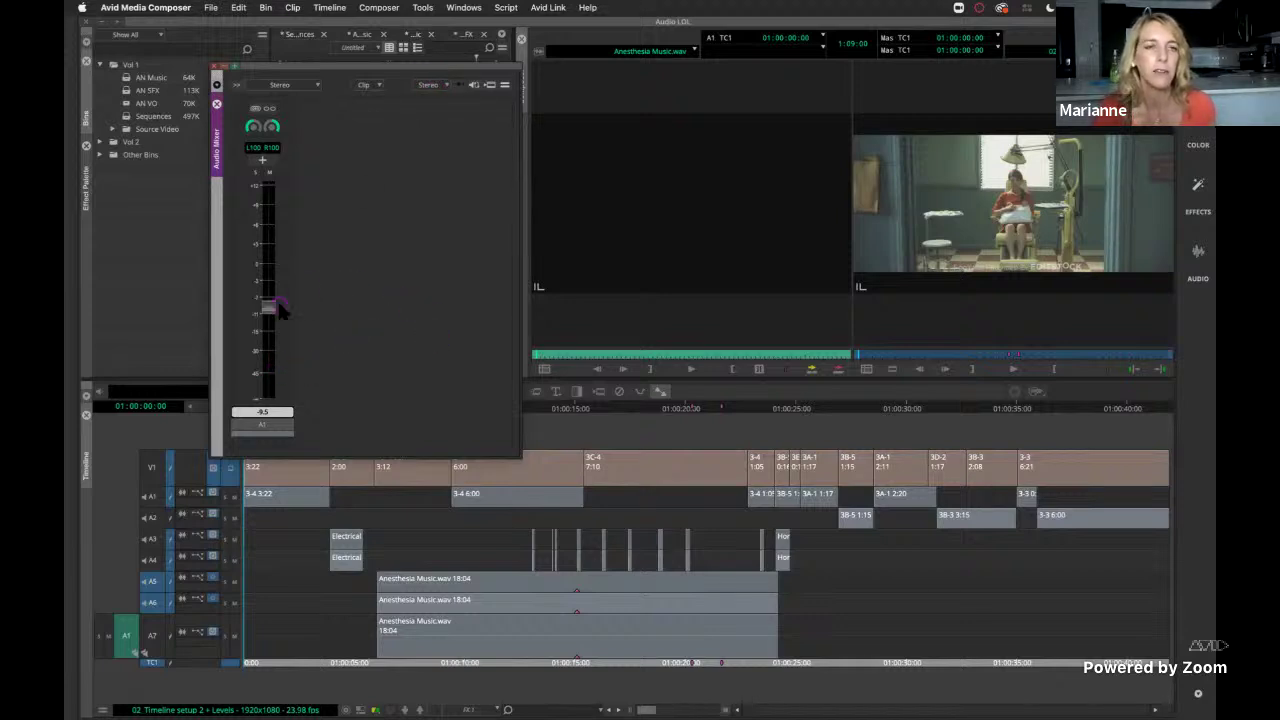
left_click(212, 65)
left_click(417, 262)
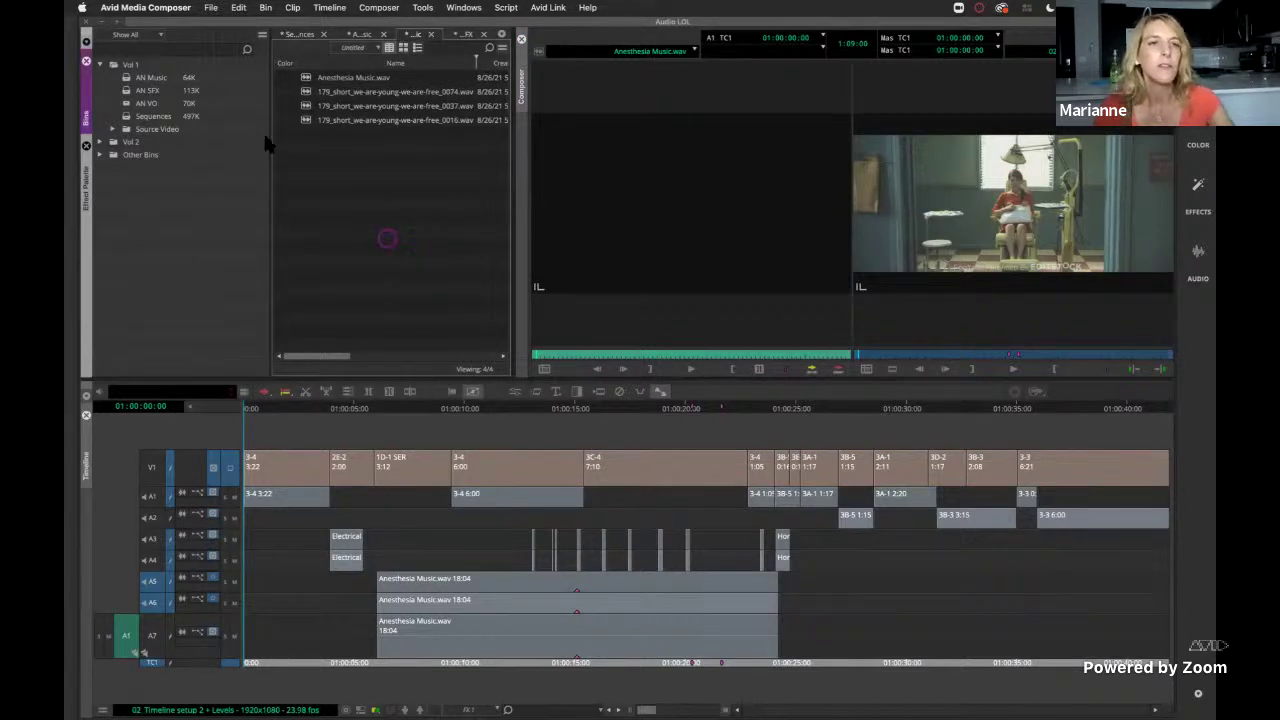
left_click(302, 91)
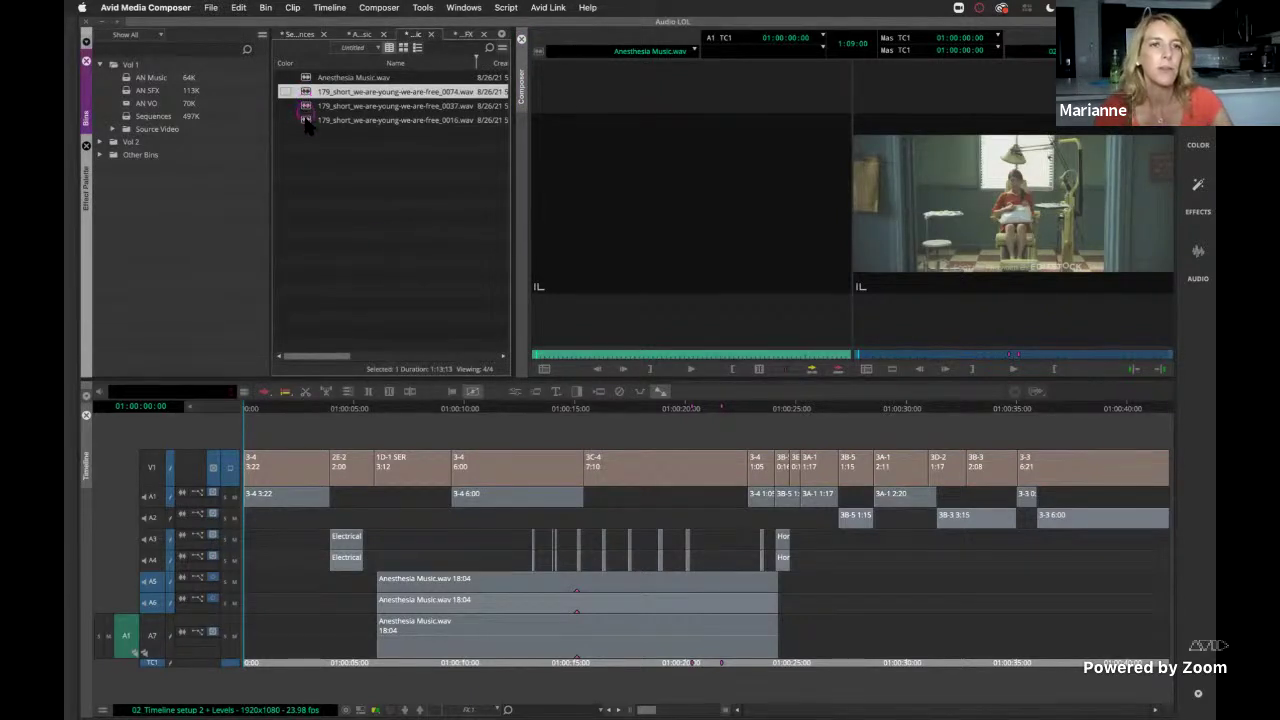
left_click(307, 120, "shift")
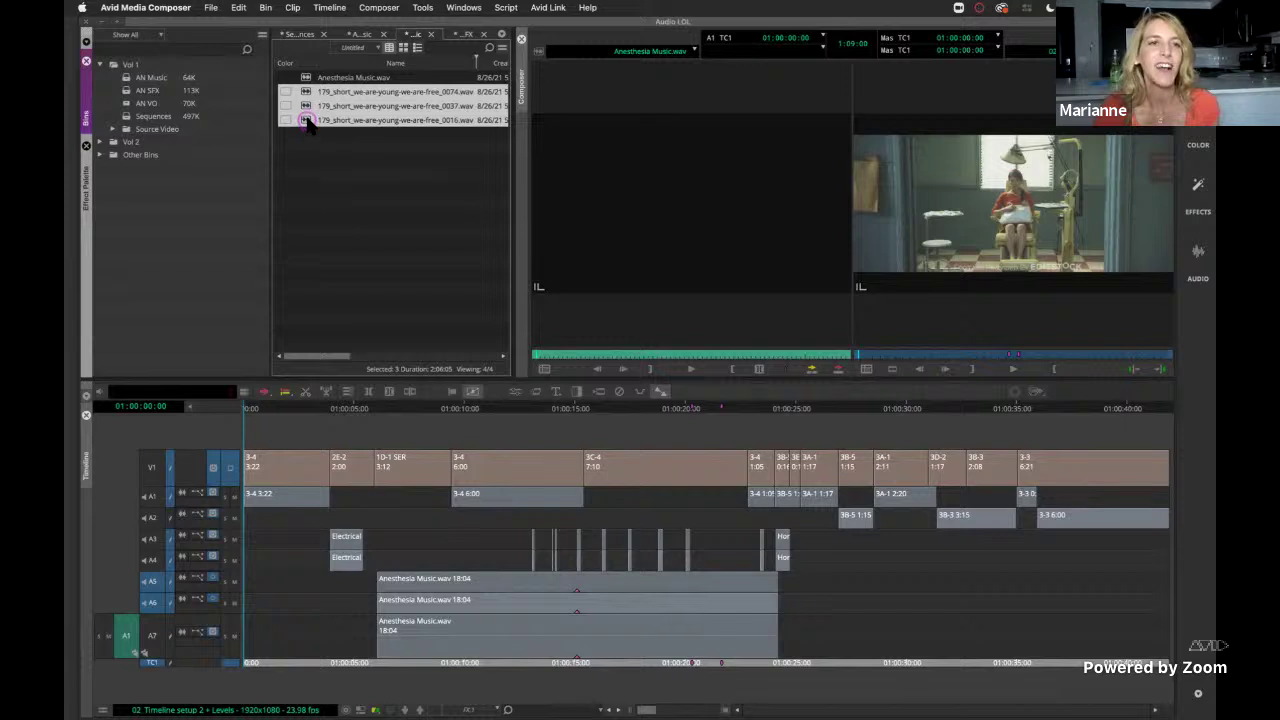
right_click(308, 121)
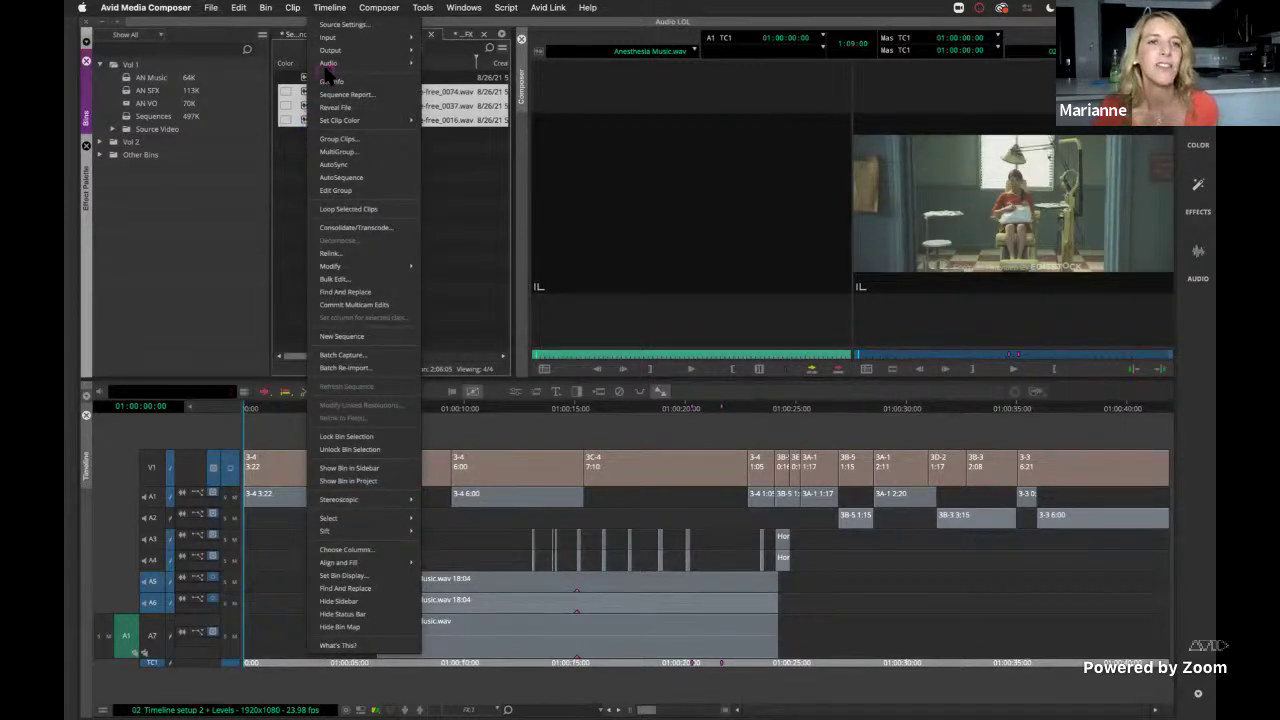
mouse_move(330, 64)
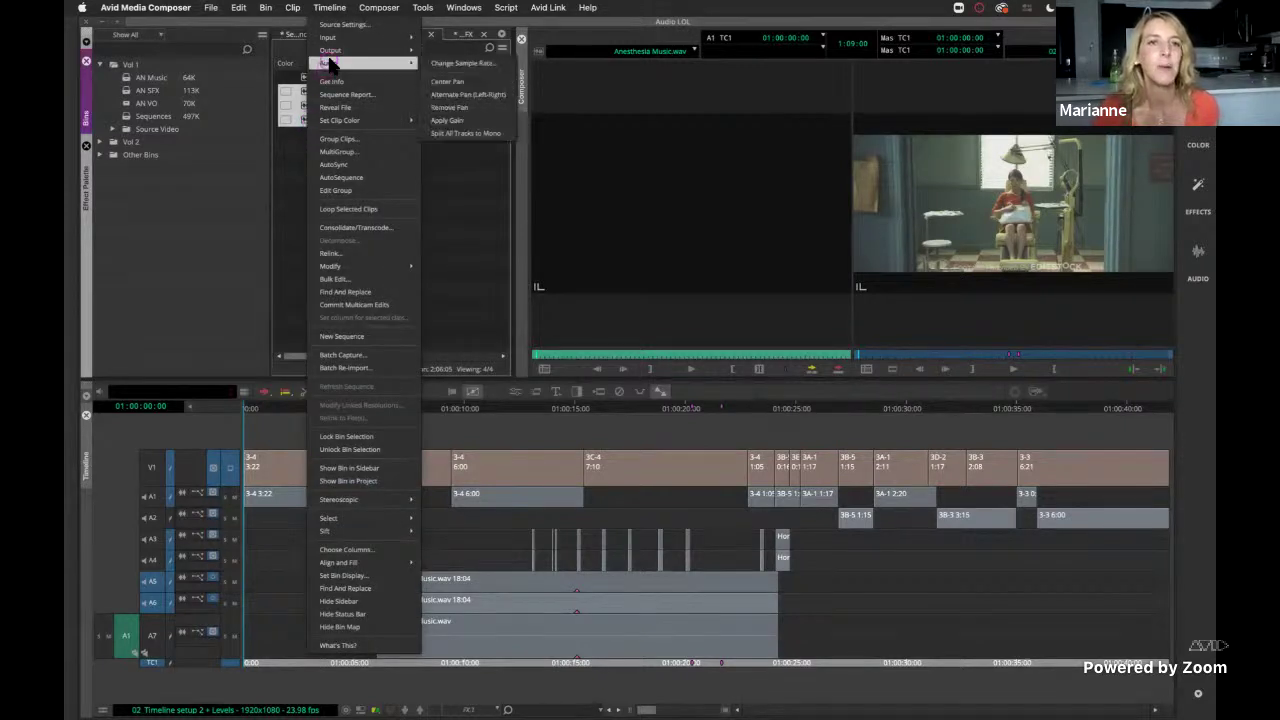
left_click(475, 121)
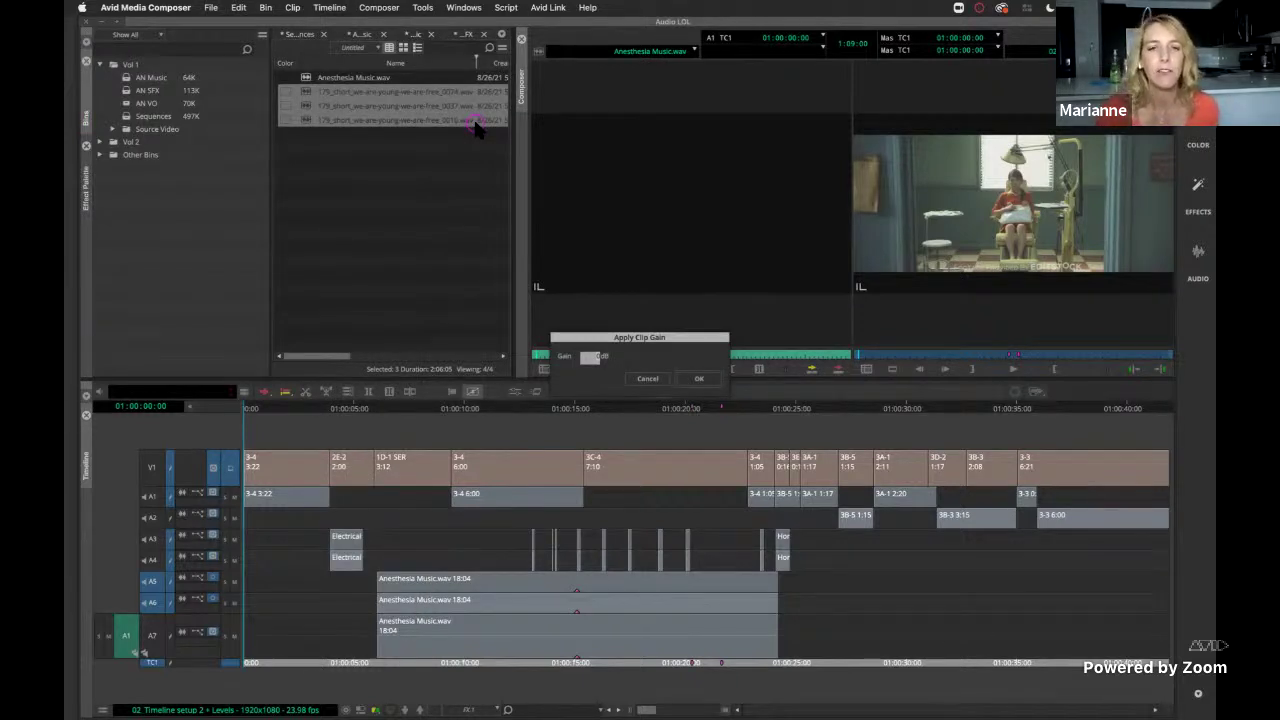
Load the 179_short 0016 music clip into the Source monitor and open the Audio Mixer.
left_click(647, 378)
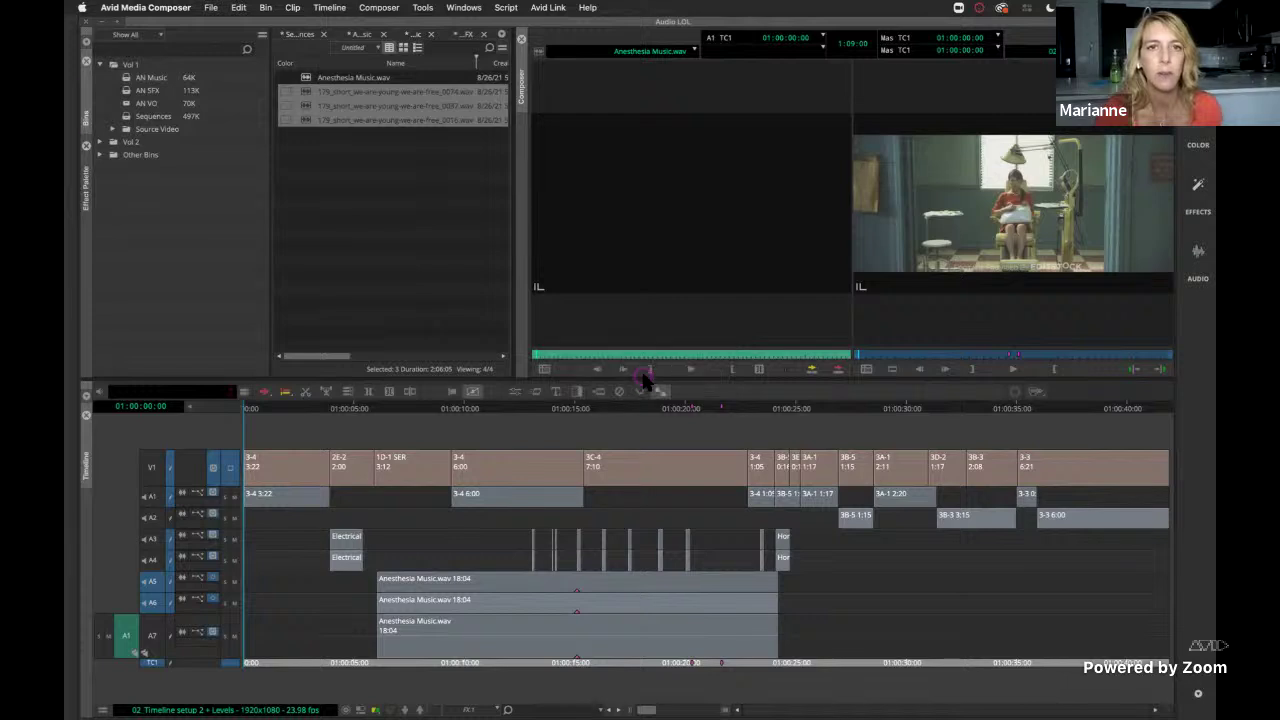
left_click(315, 147)
double_click(305, 120)
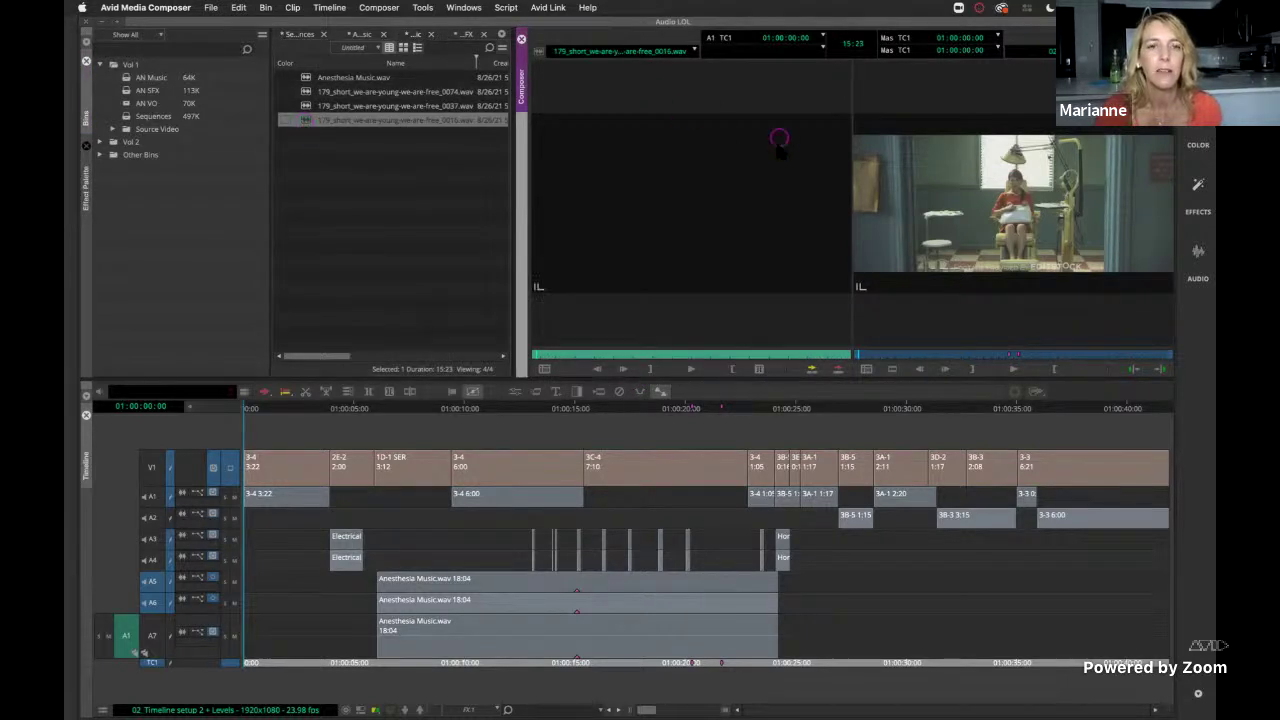
left_click(424, 8)
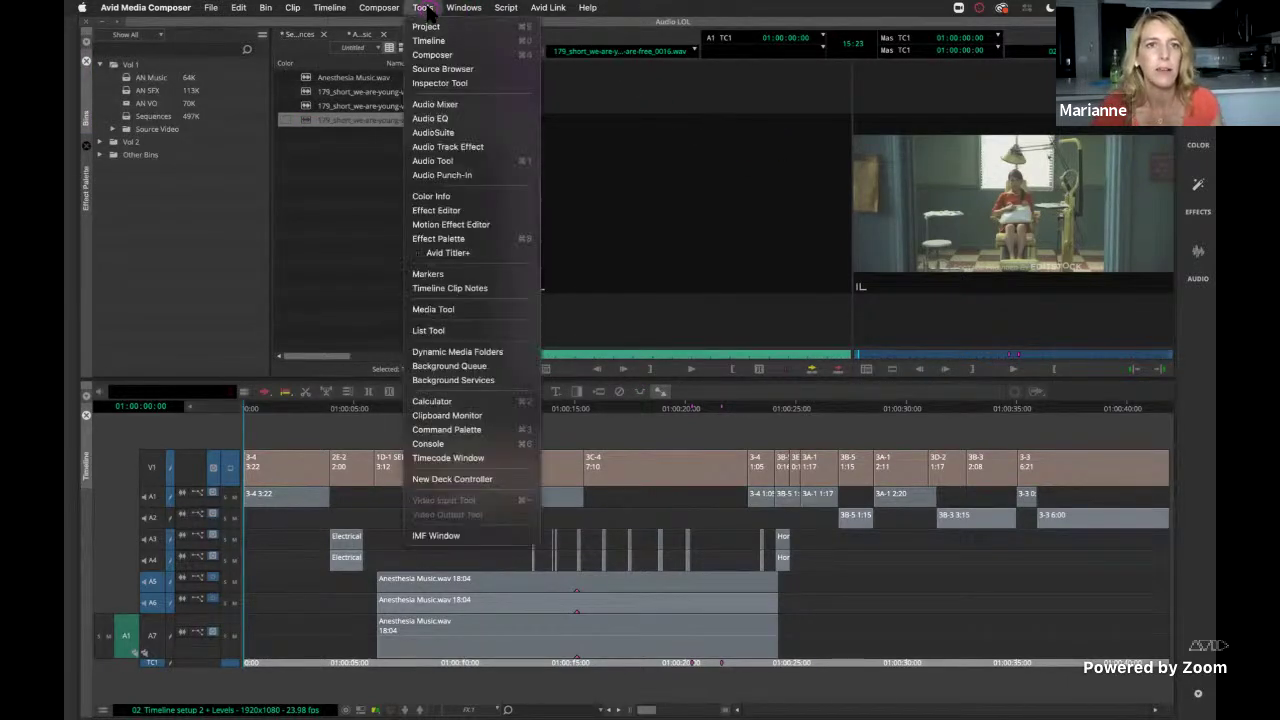
left_click(452, 105)
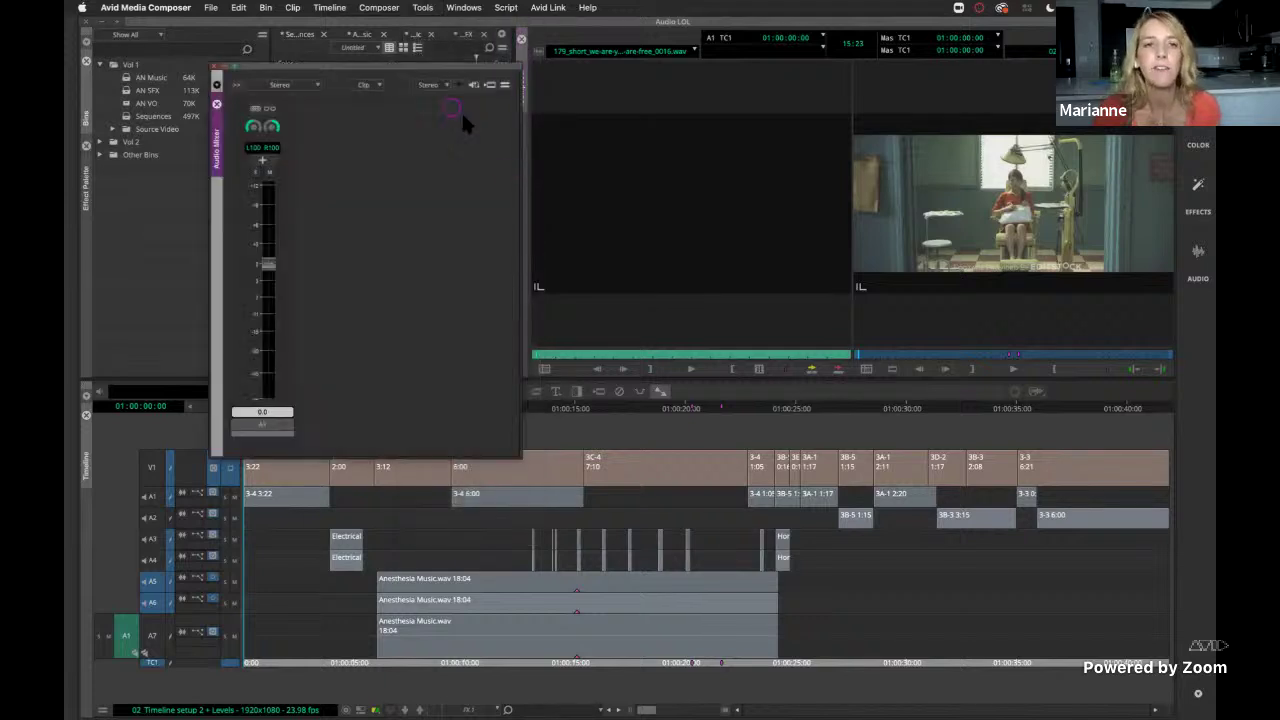
left_click_drag(357, 76, 1018, 95)
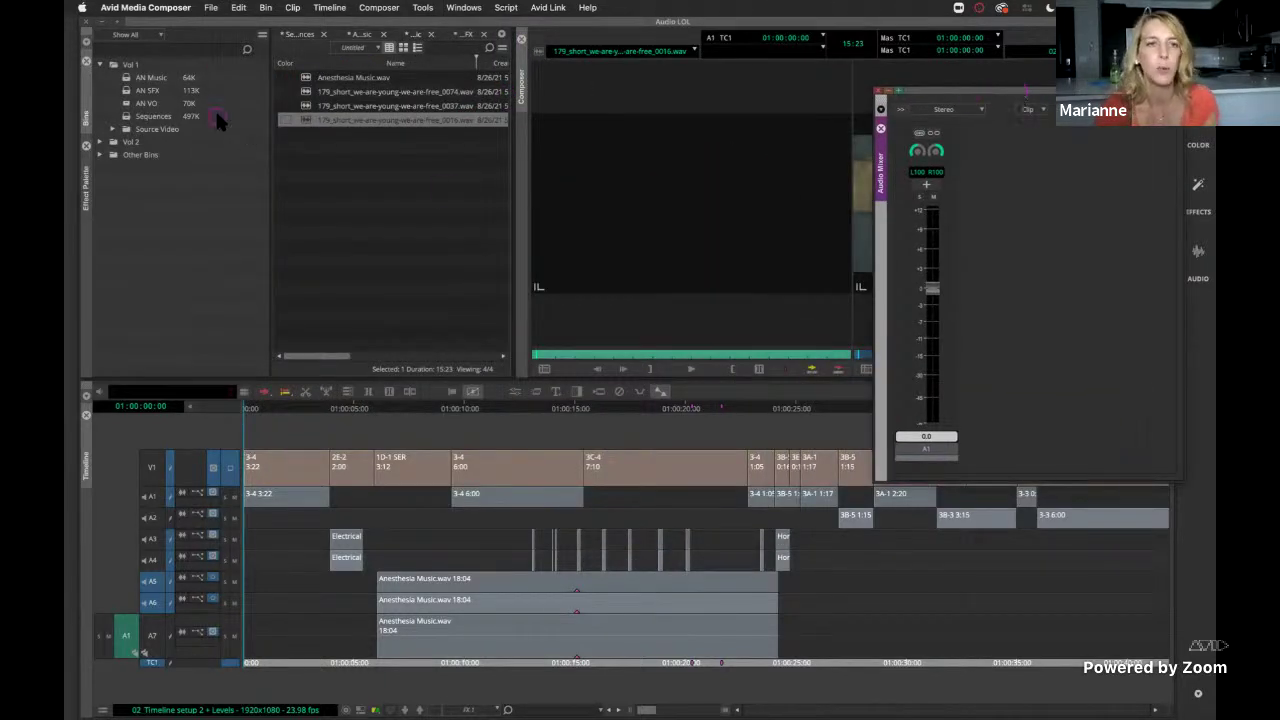
Apply -12 dB clip gain to all three 179_short_we-are-young-we-are-free clips, then close the mixer.
left_click(336, 166)
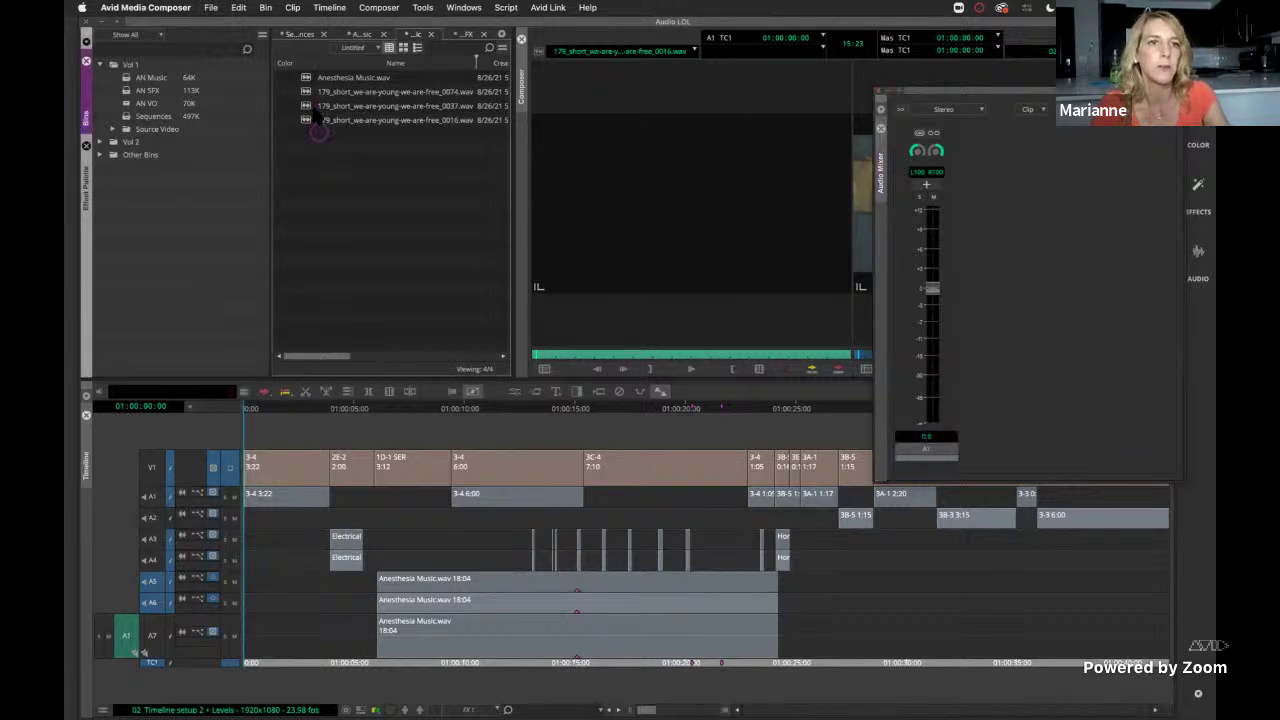
left_click(306, 93)
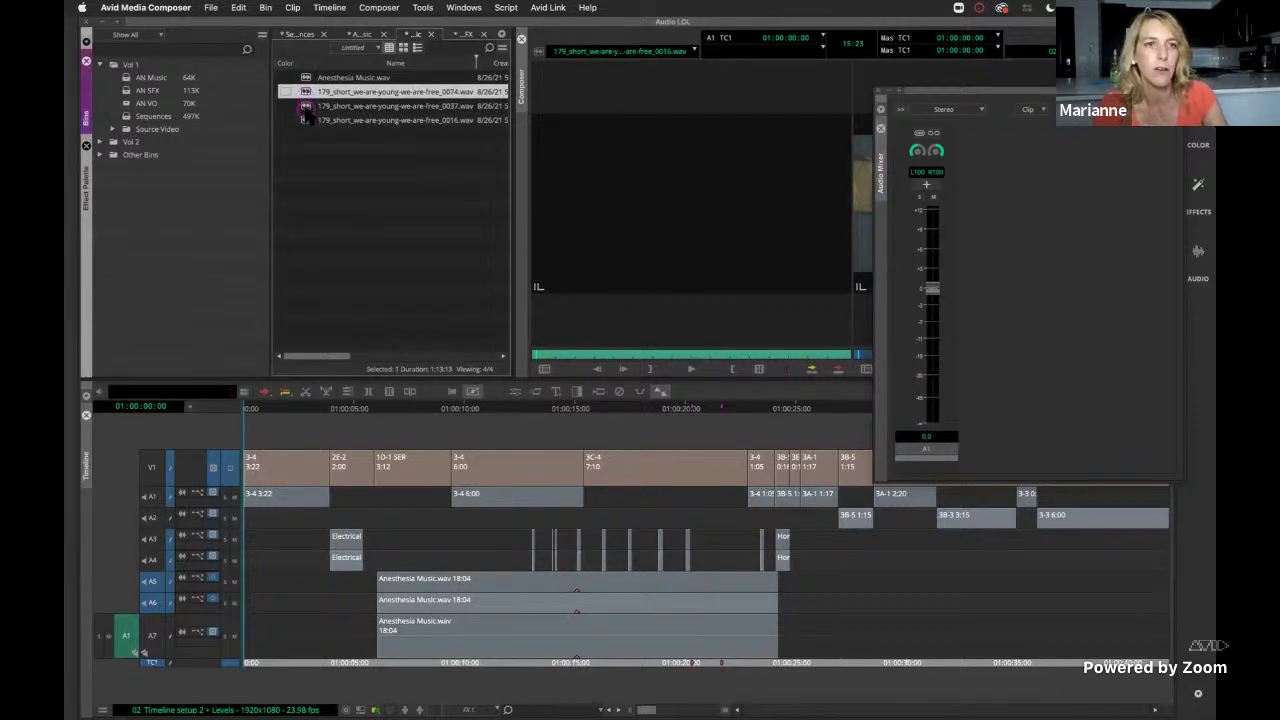
left_click(309, 120, "shift")
right_click(309, 120)
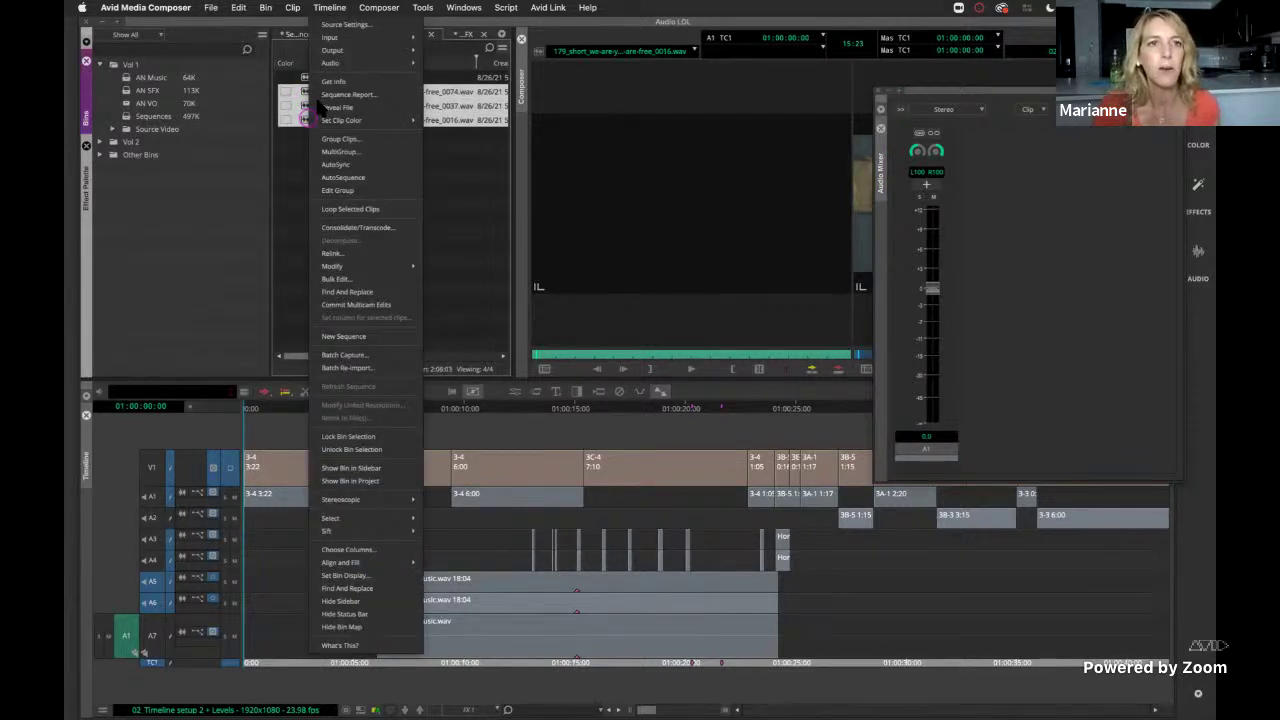
mouse_move(340, 63)
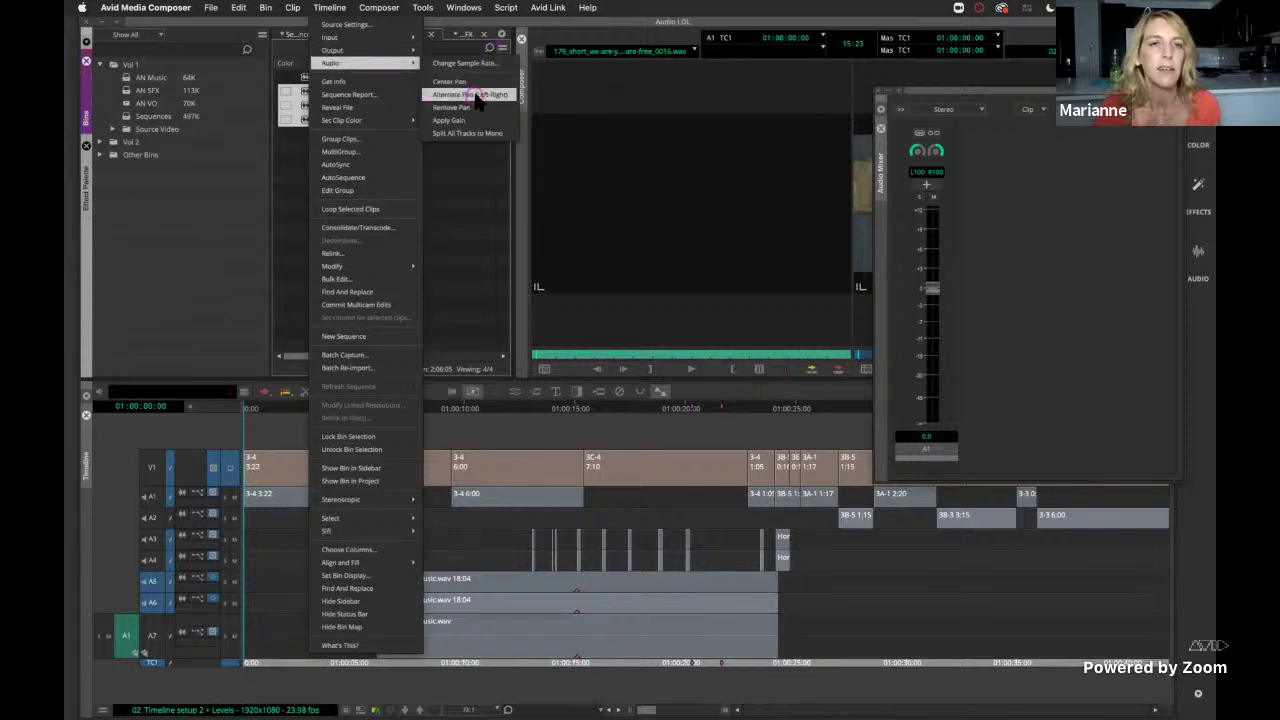
left_click(478, 120)
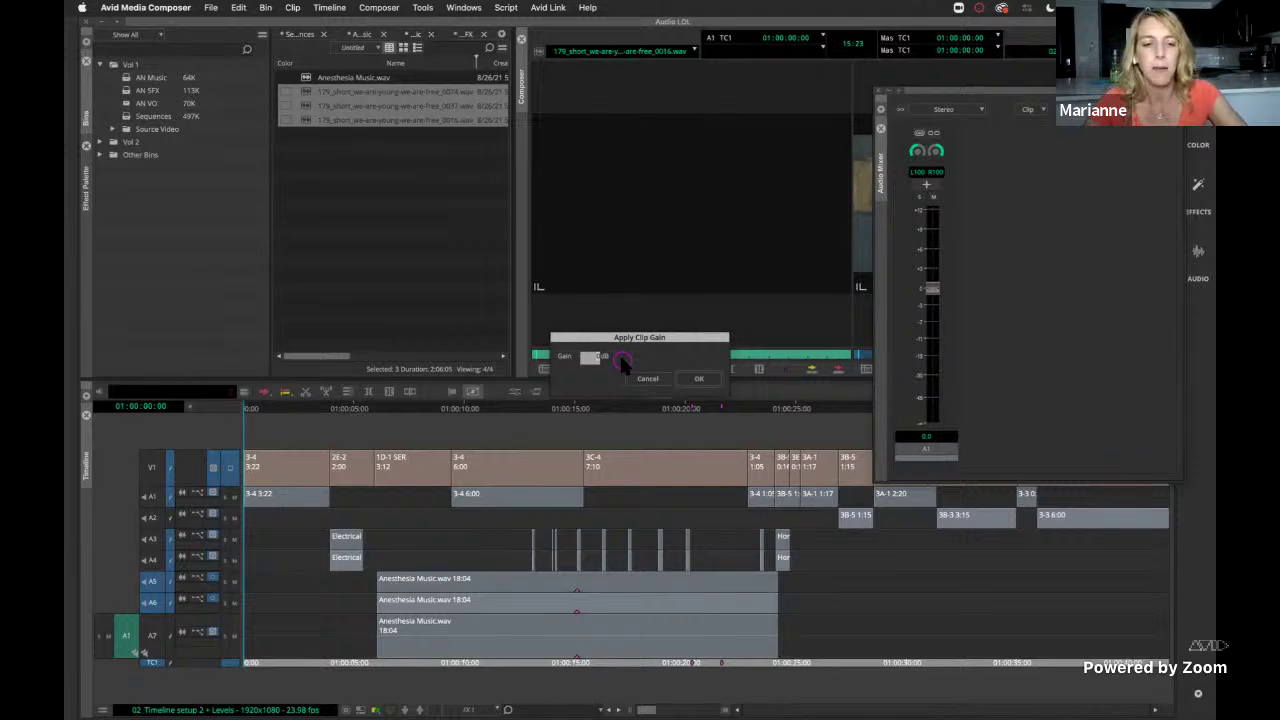
type("-12")
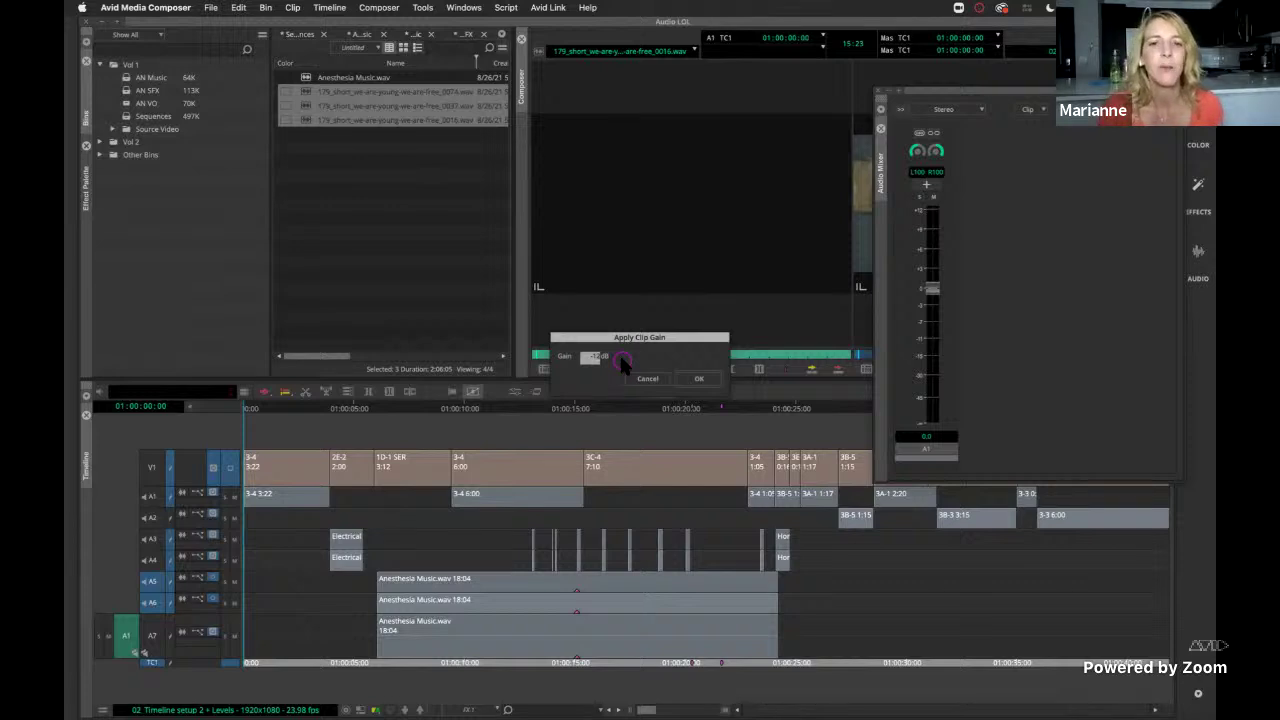
left_click(699, 378)
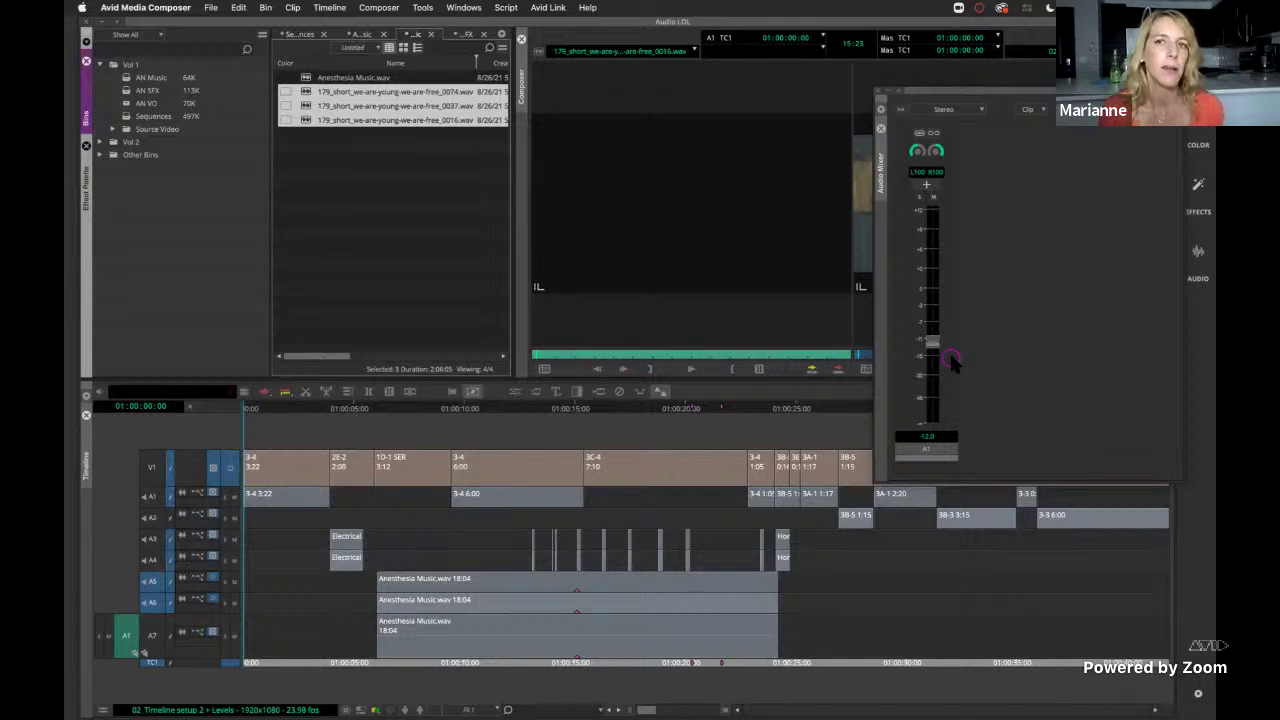
left_click(875, 92)
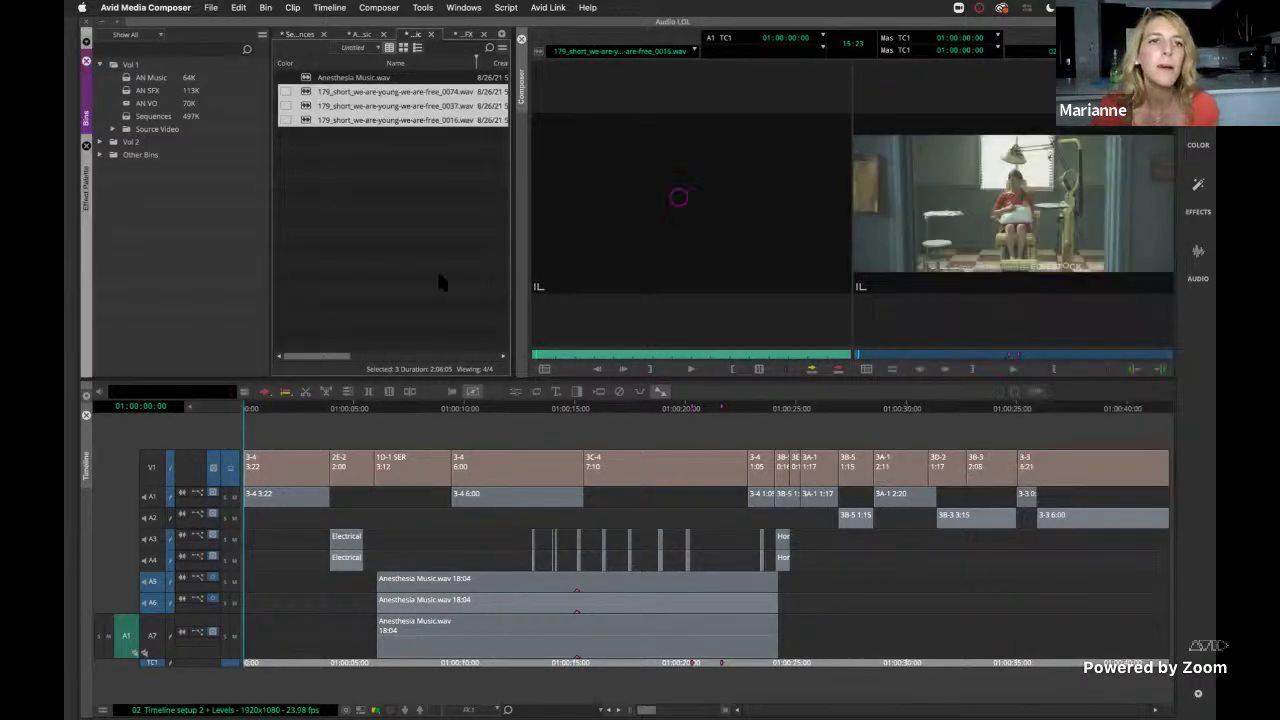
left_click(376, 236)
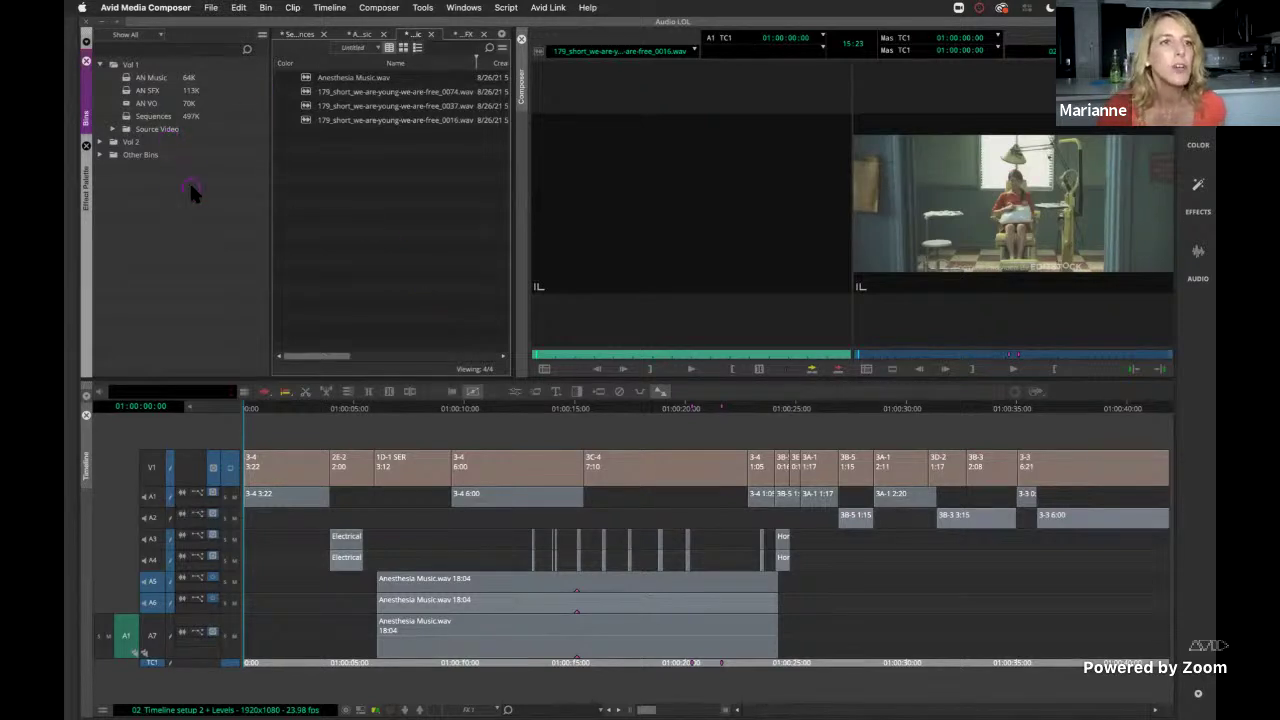
left_click(127, 90)
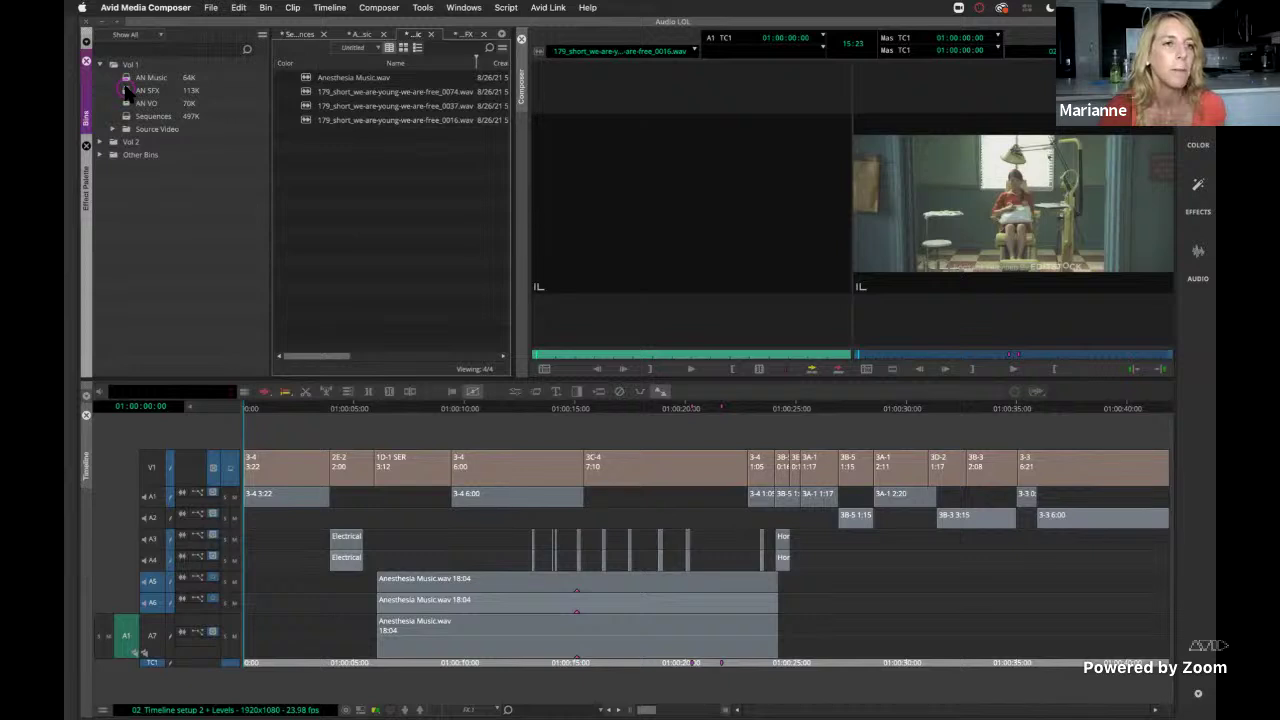
double_click(127, 116)
left_click(403, 296)
double_click(307, 91)
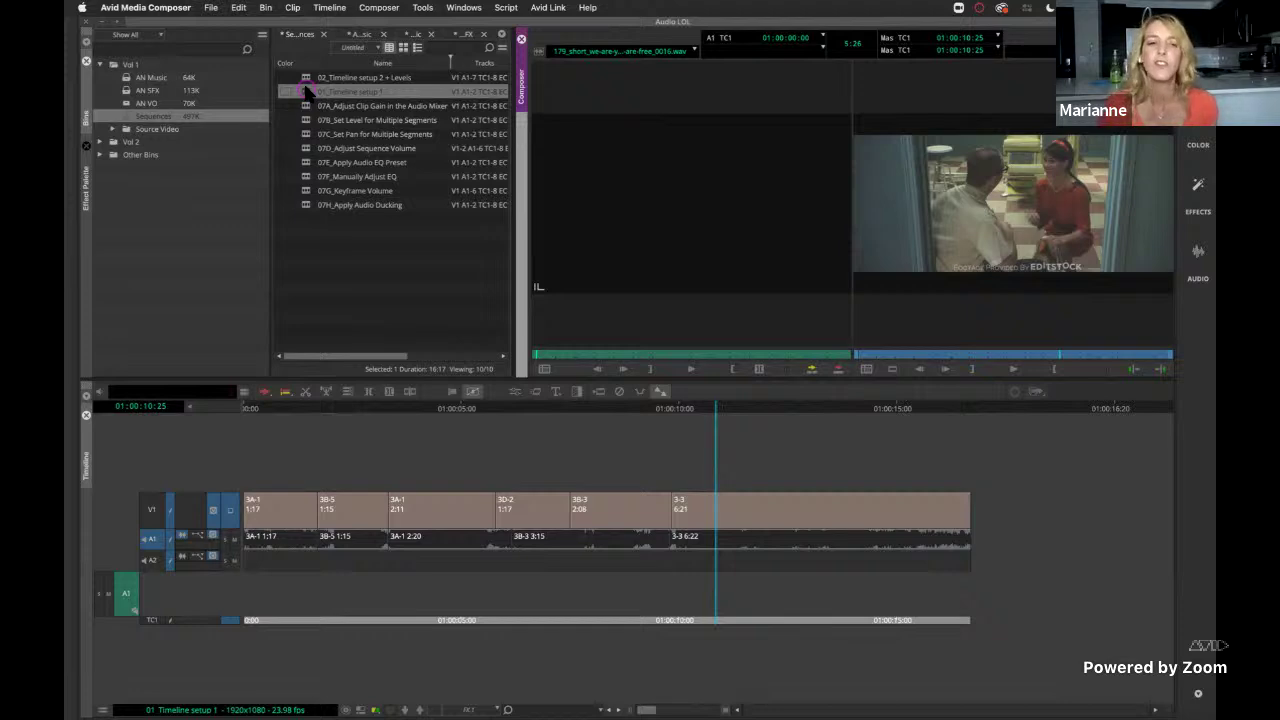
left_click(328, 620)
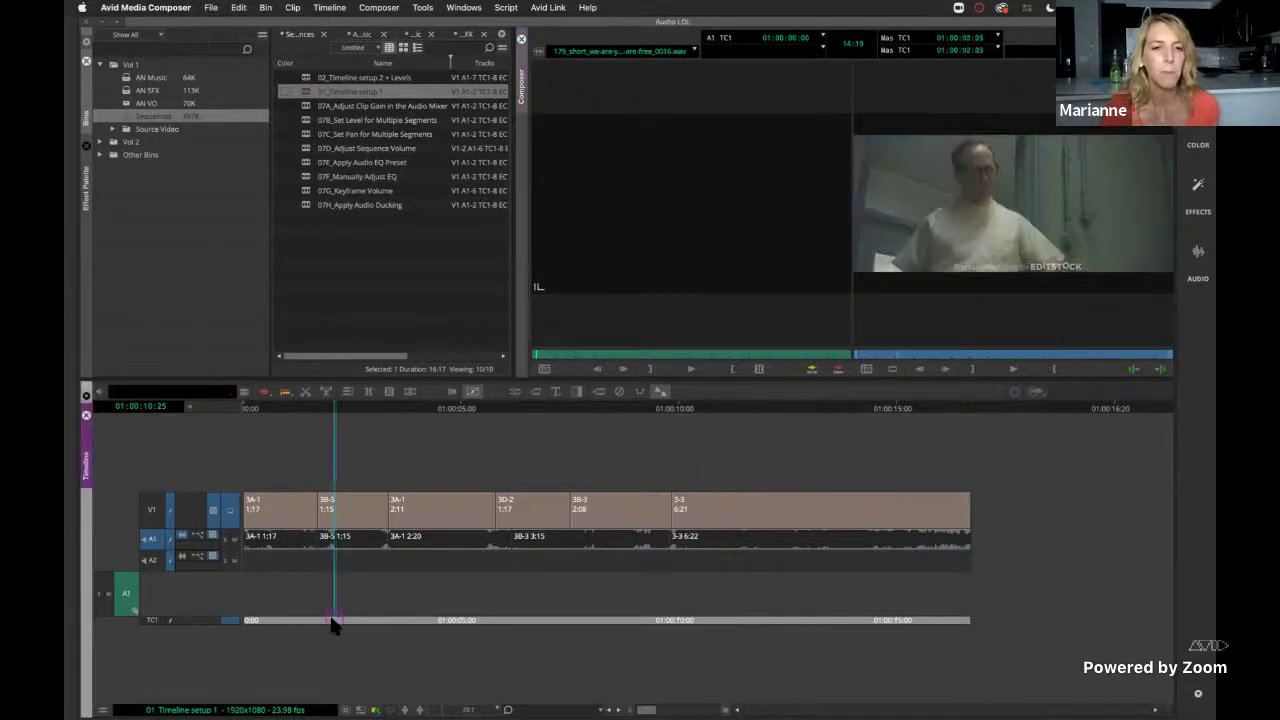
left_click_drag(322, 624, 240, 617)
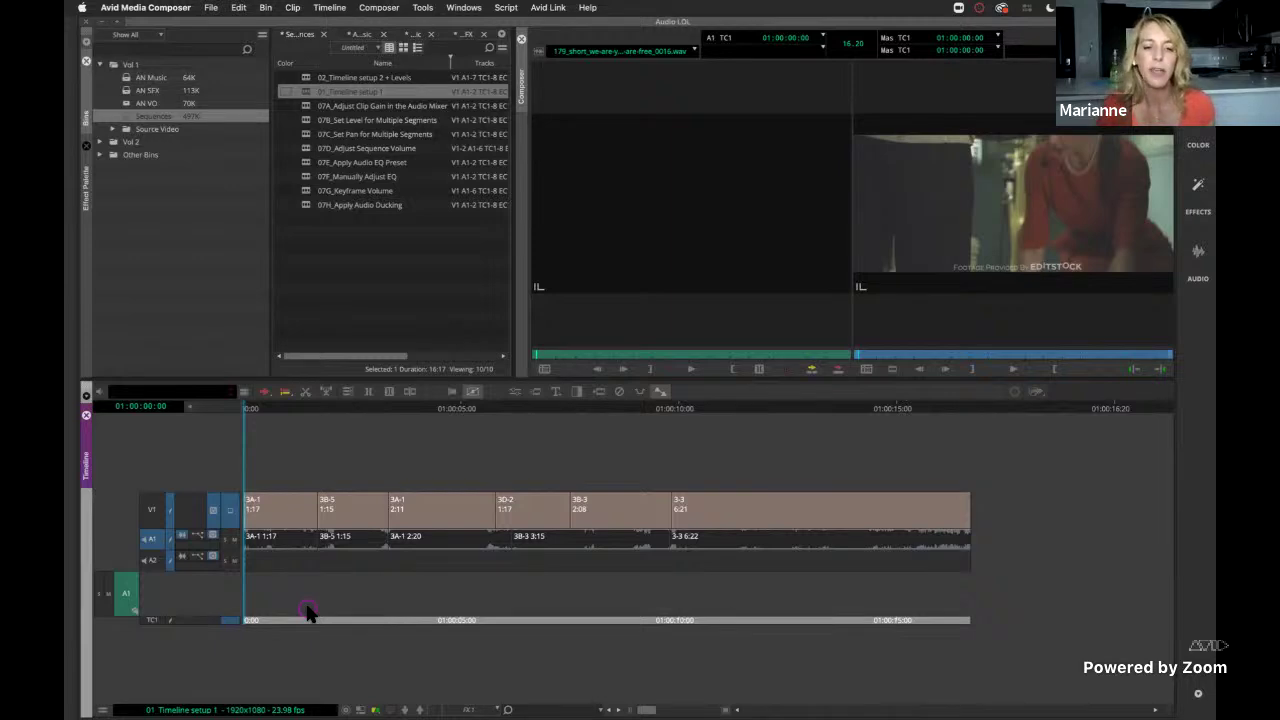
key("space")
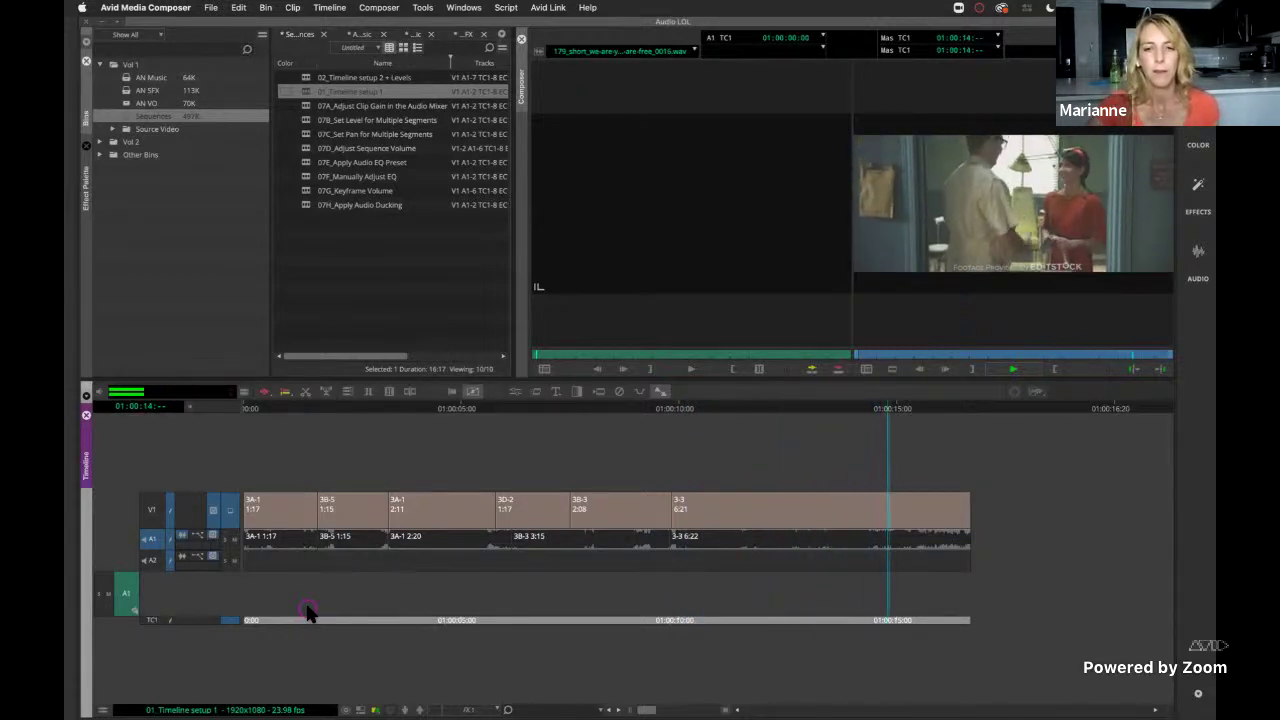
key("space")
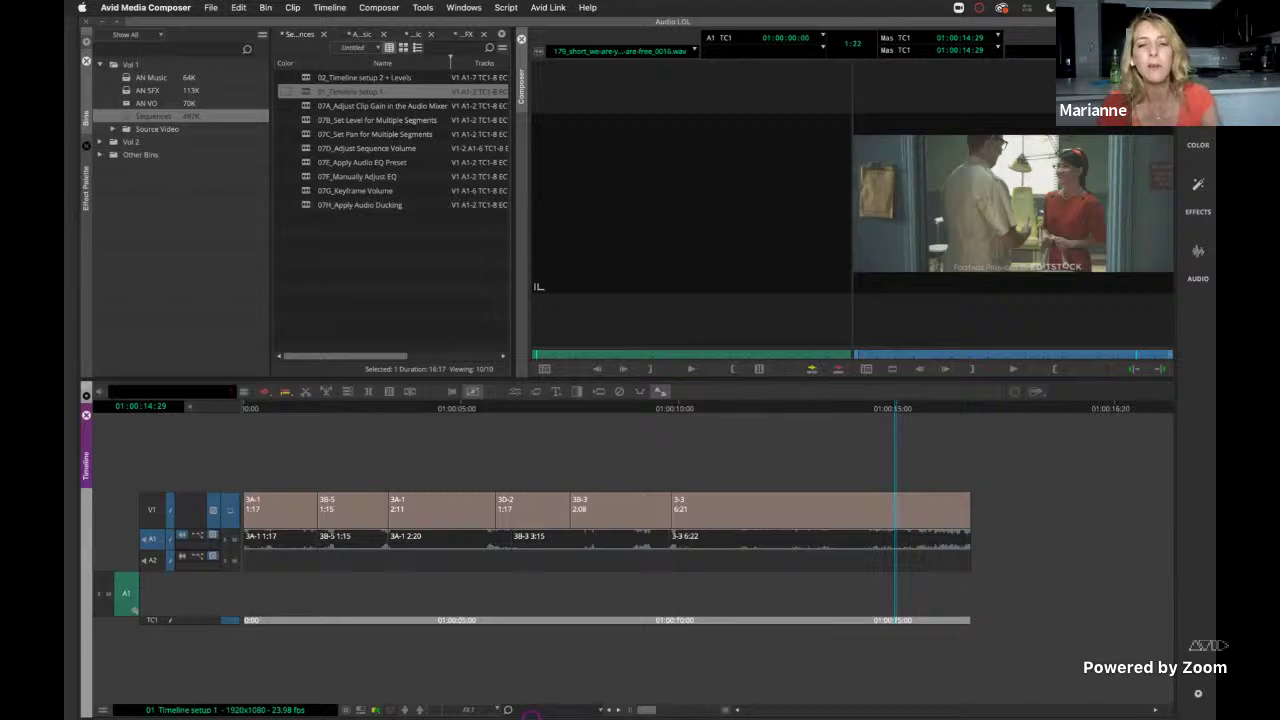
left_click(676, 622)
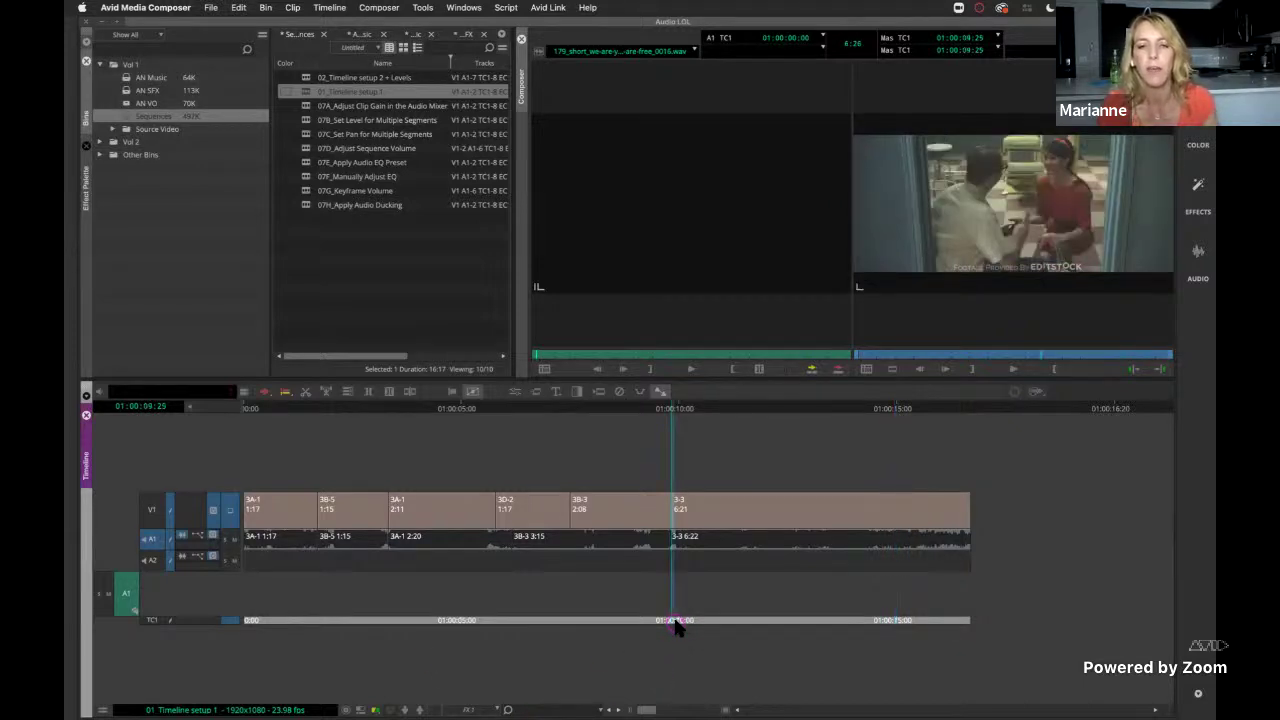
key("space")
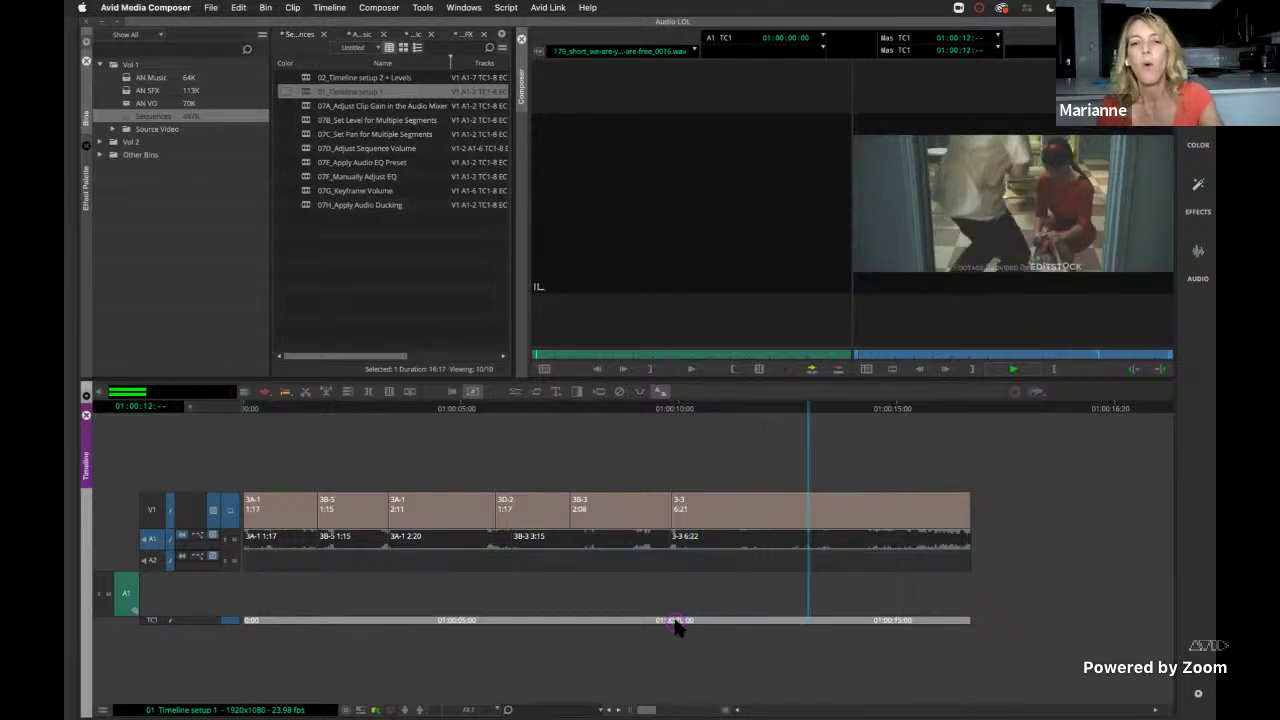
key("space")
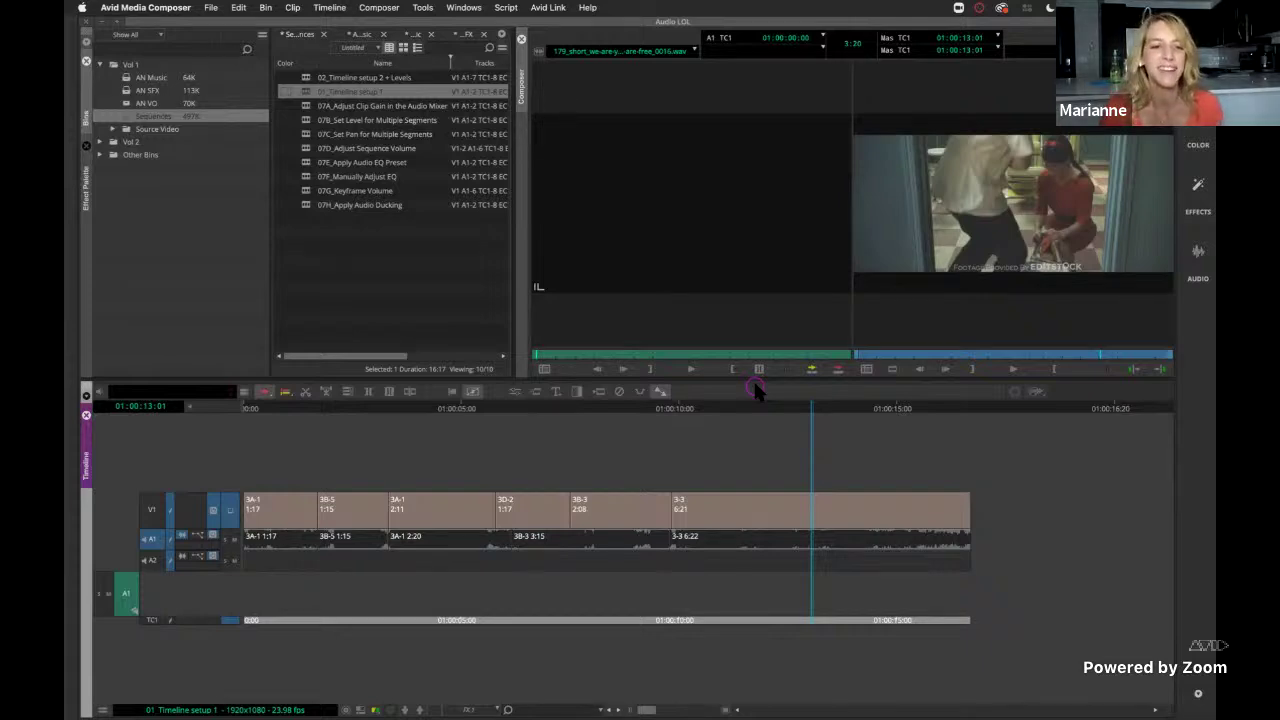
left_click(350, 537)
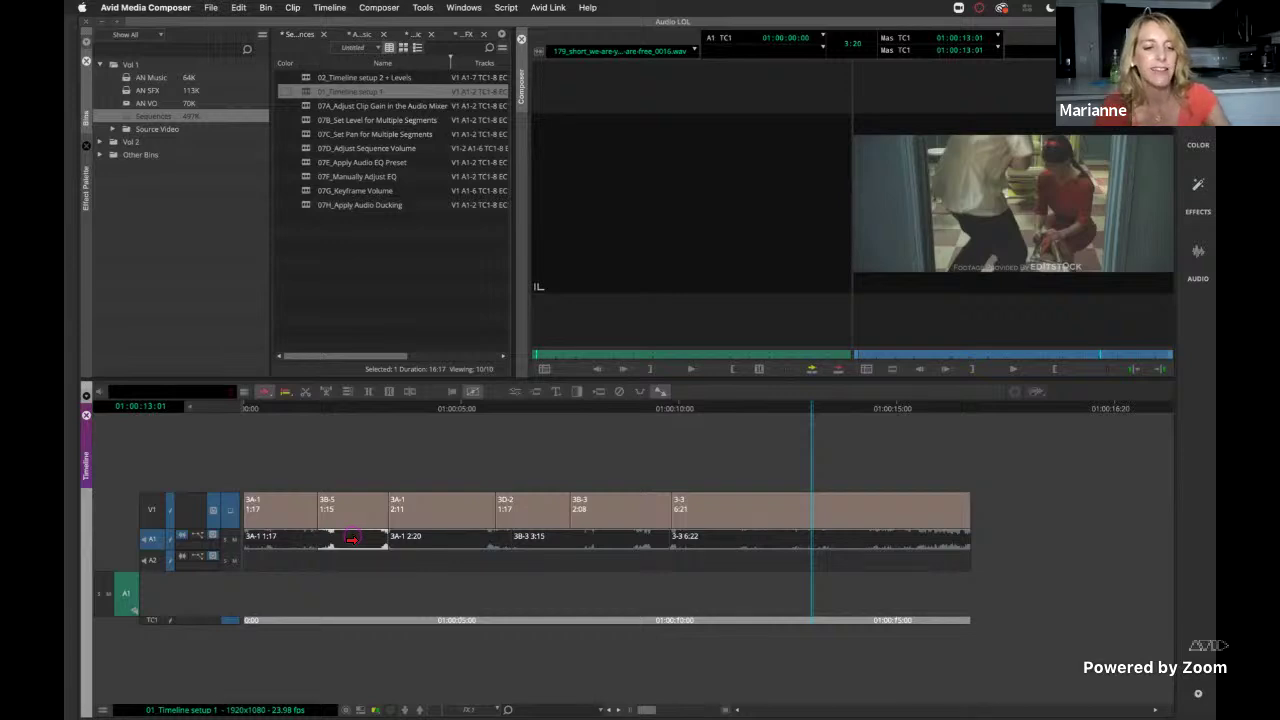
Move the 3B-5 and 3B-3 audio clips from track A1 down to A2.
left_click_drag(351, 539, 357, 567)
left_click(435, 541)
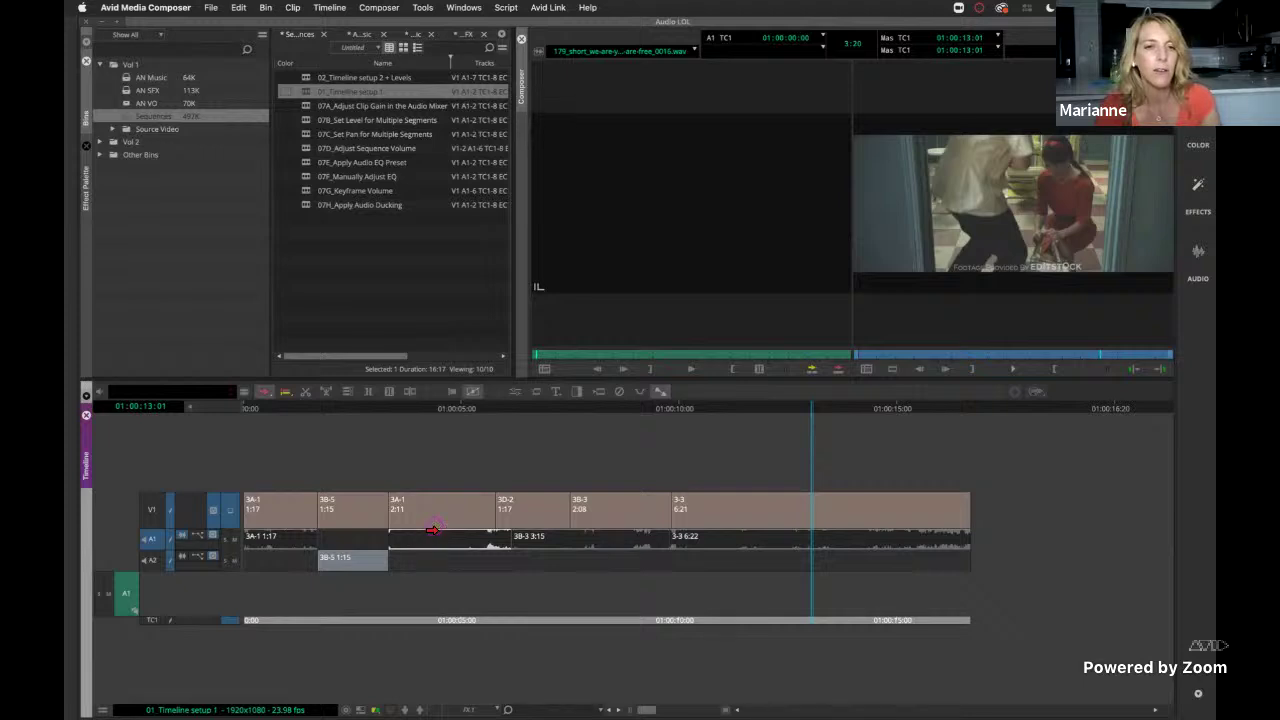
left_click(347, 391)
left_click(434, 506)
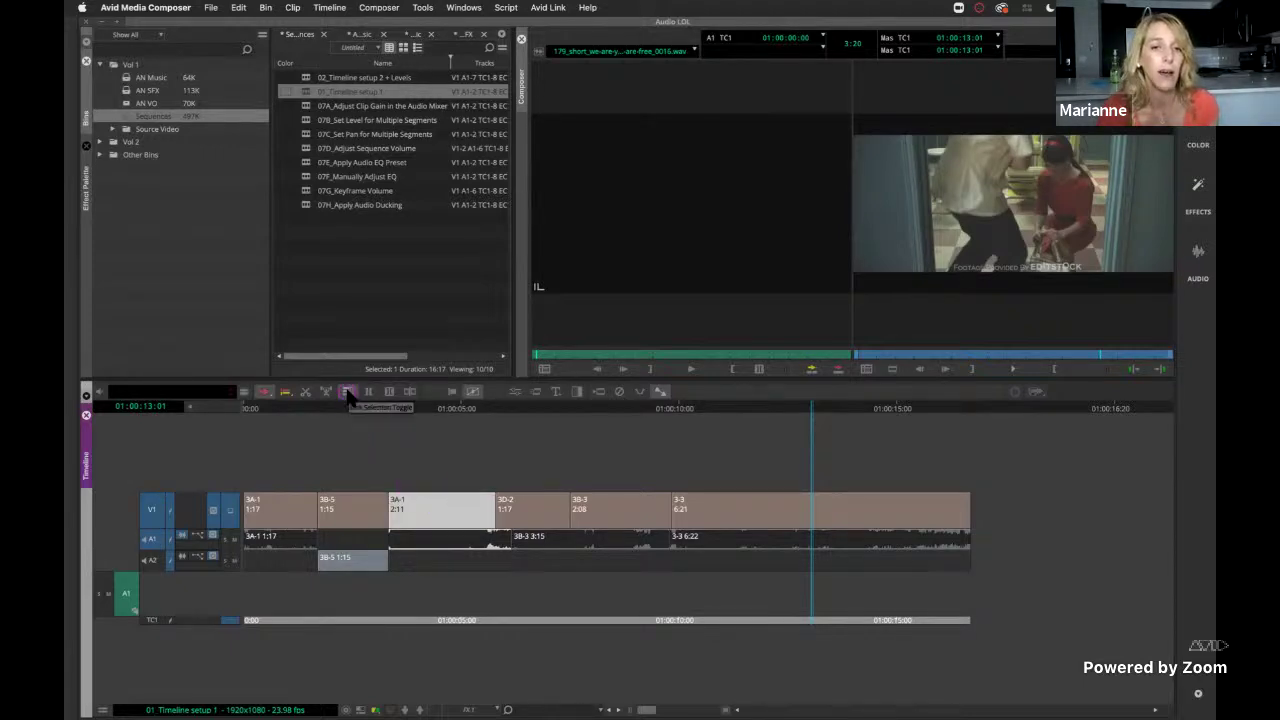
left_click(566, 546)
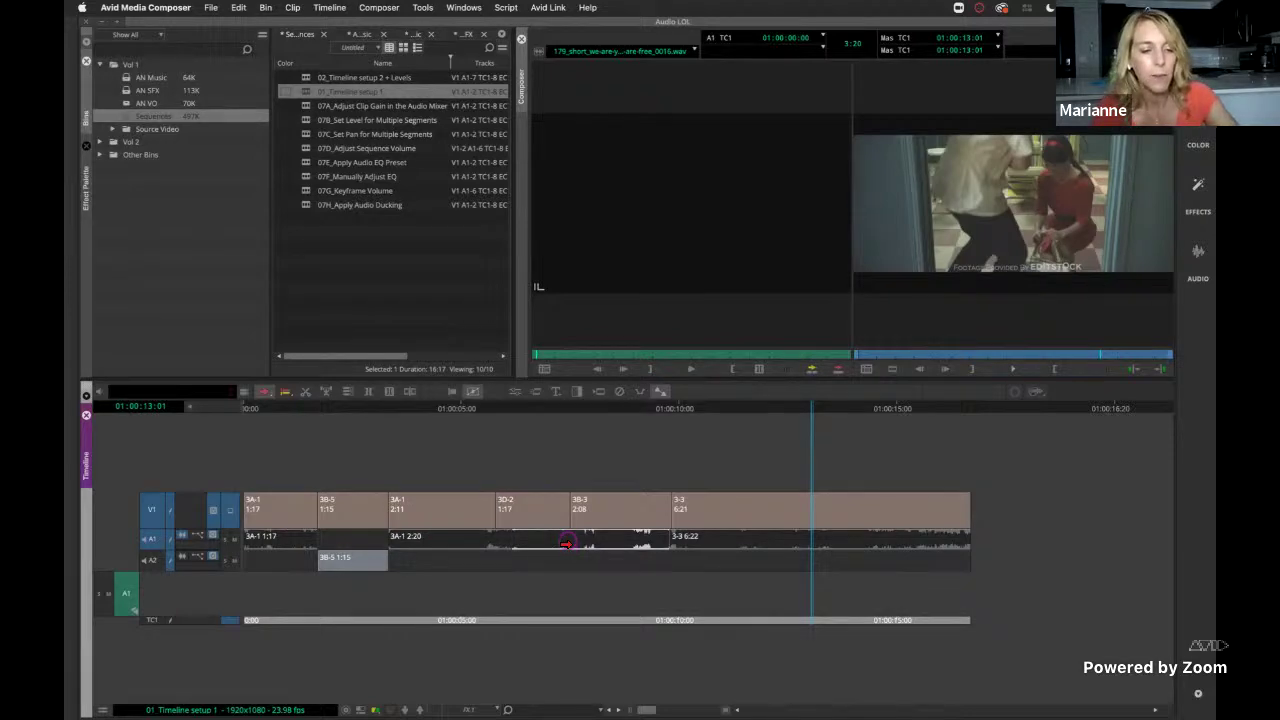
left_click_drag(566, 543, 568, 559)
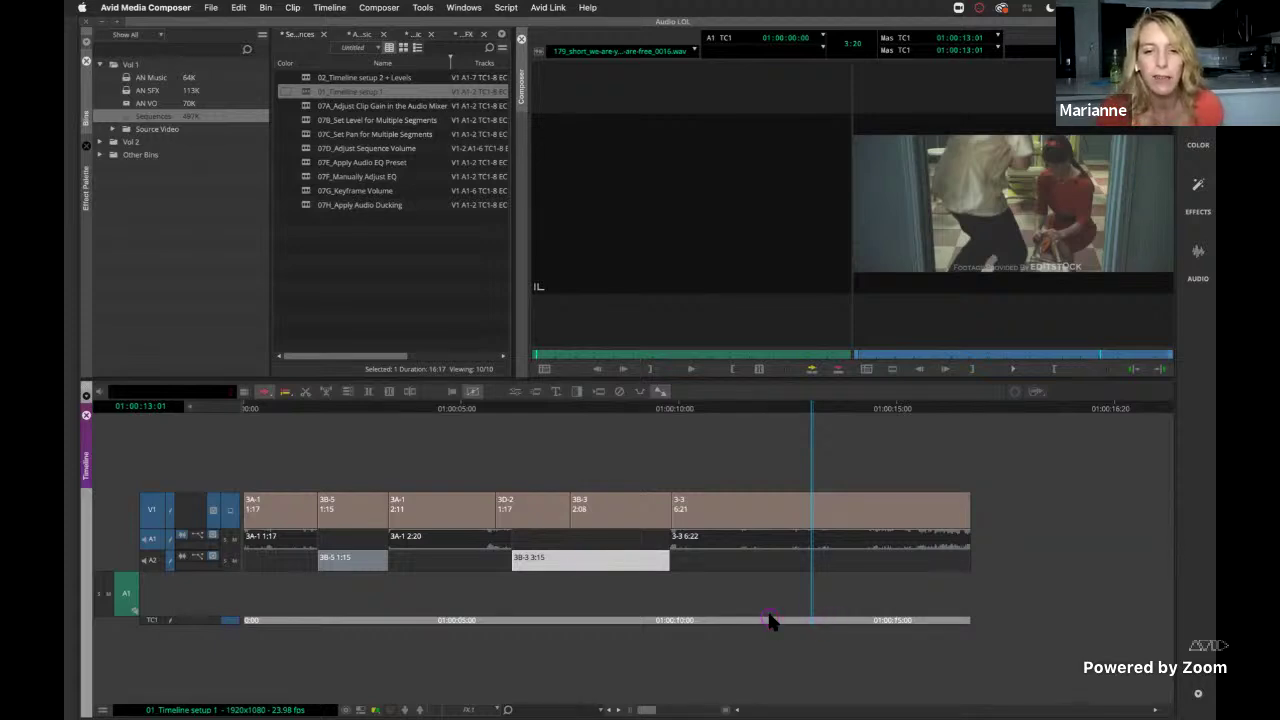
Play back from about 01:00:11 and stop at 01:00:11:03 to check the moved clips.
left_click_drag(770, 621, 675, 603)
key("space")
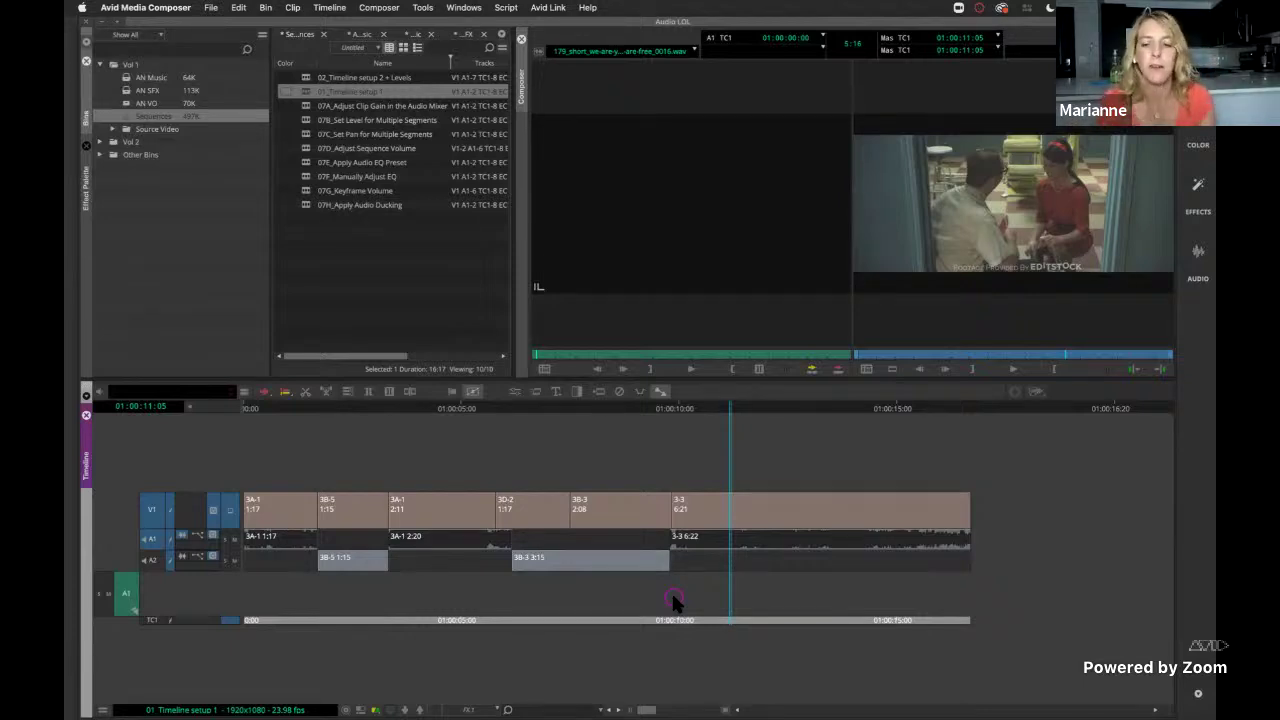
key("Left")
key("Left")
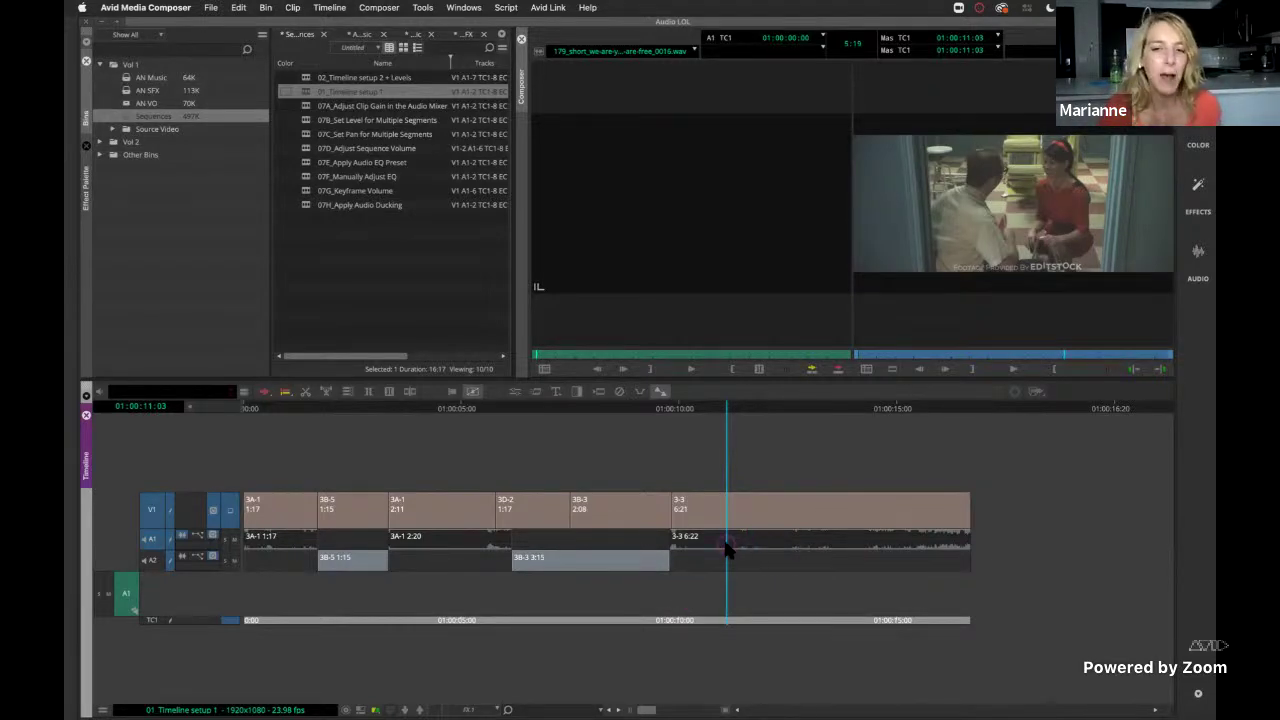
Add an edit to the 3-3 audio clip on A1 at 01:00:11:03, leaving V1 uncut.
left_click(150, 516)
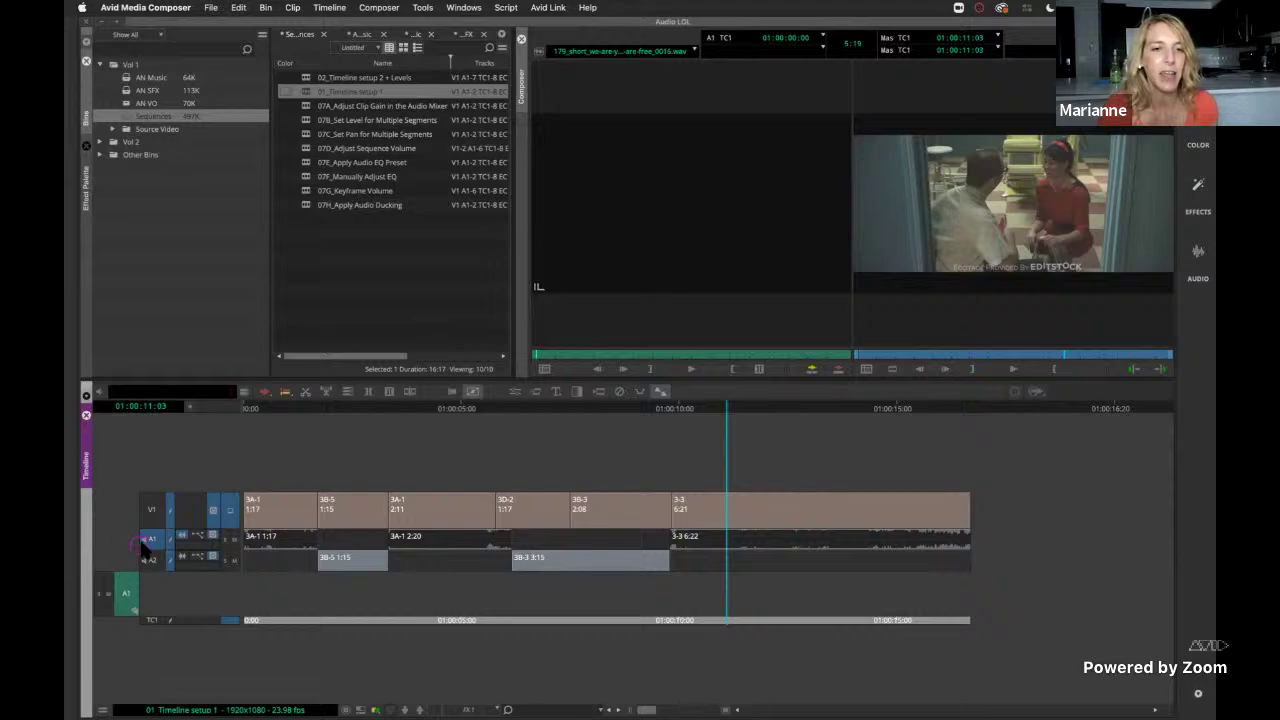
left_click(413, 470)
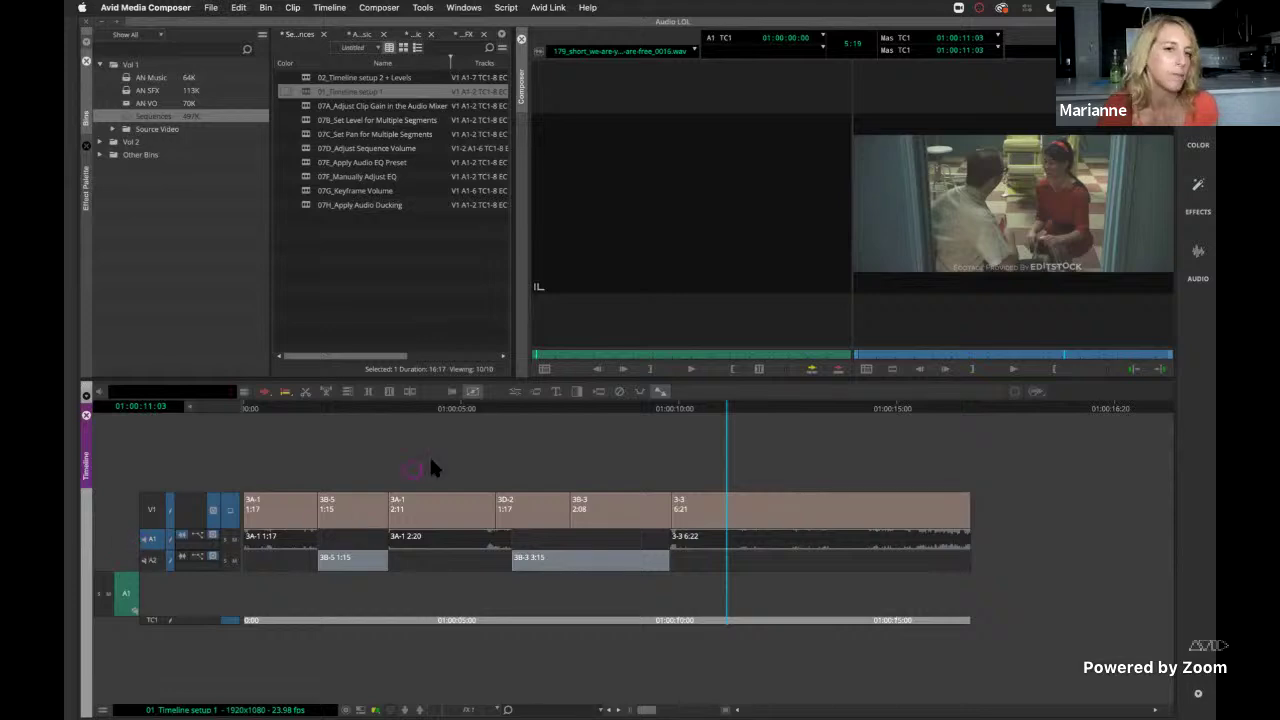
left_click(410, 391)
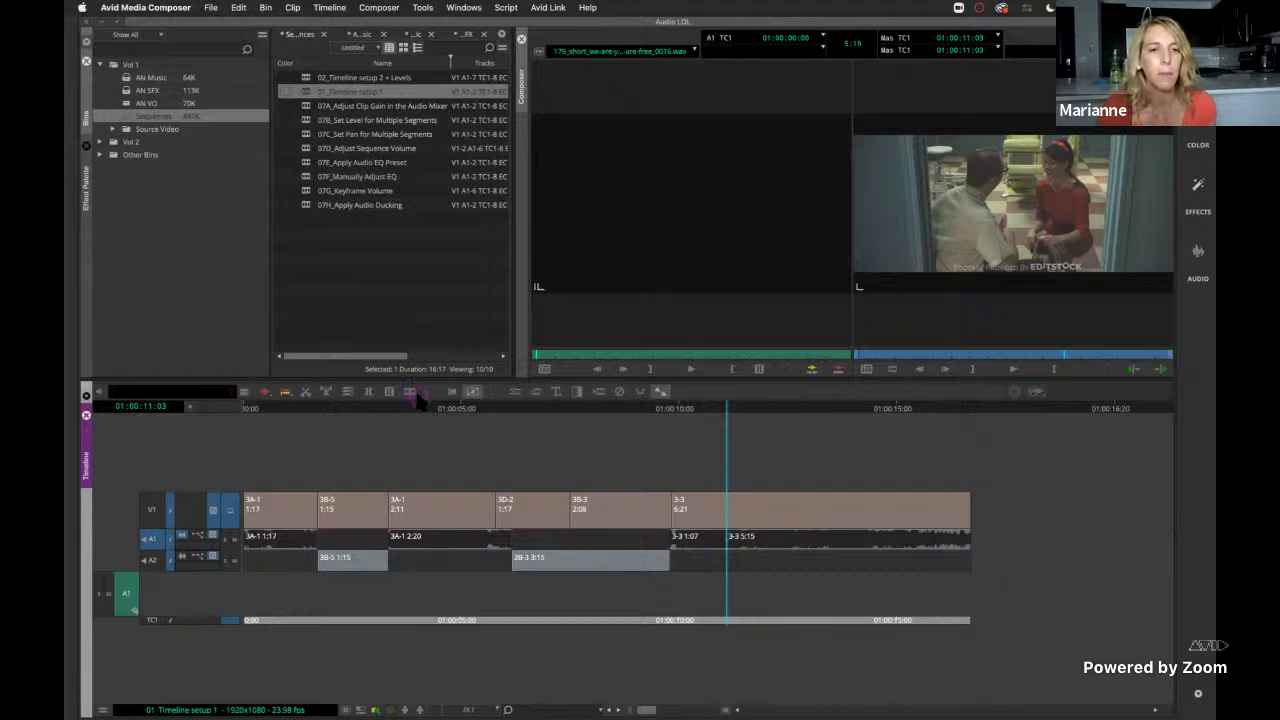
In Segment mode, drag the 3-3 5:15 piece down to track A2.
left_click(771, 539)
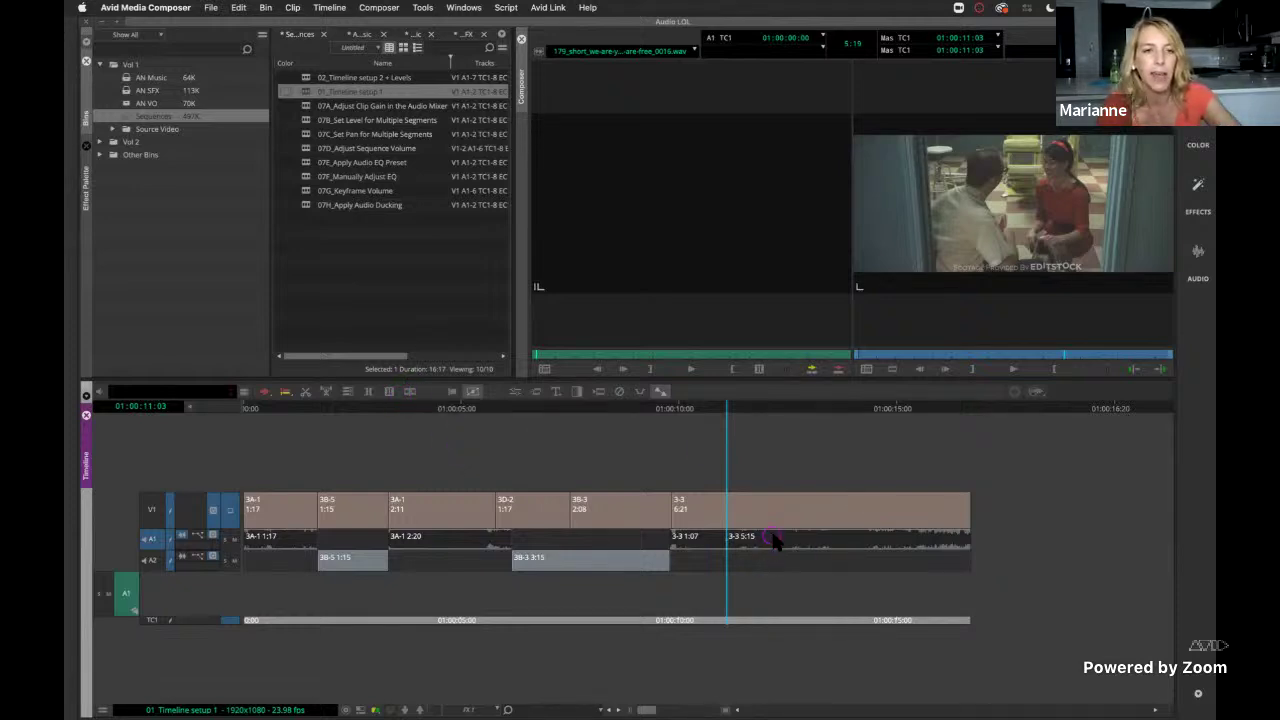
left_click(276, 392)
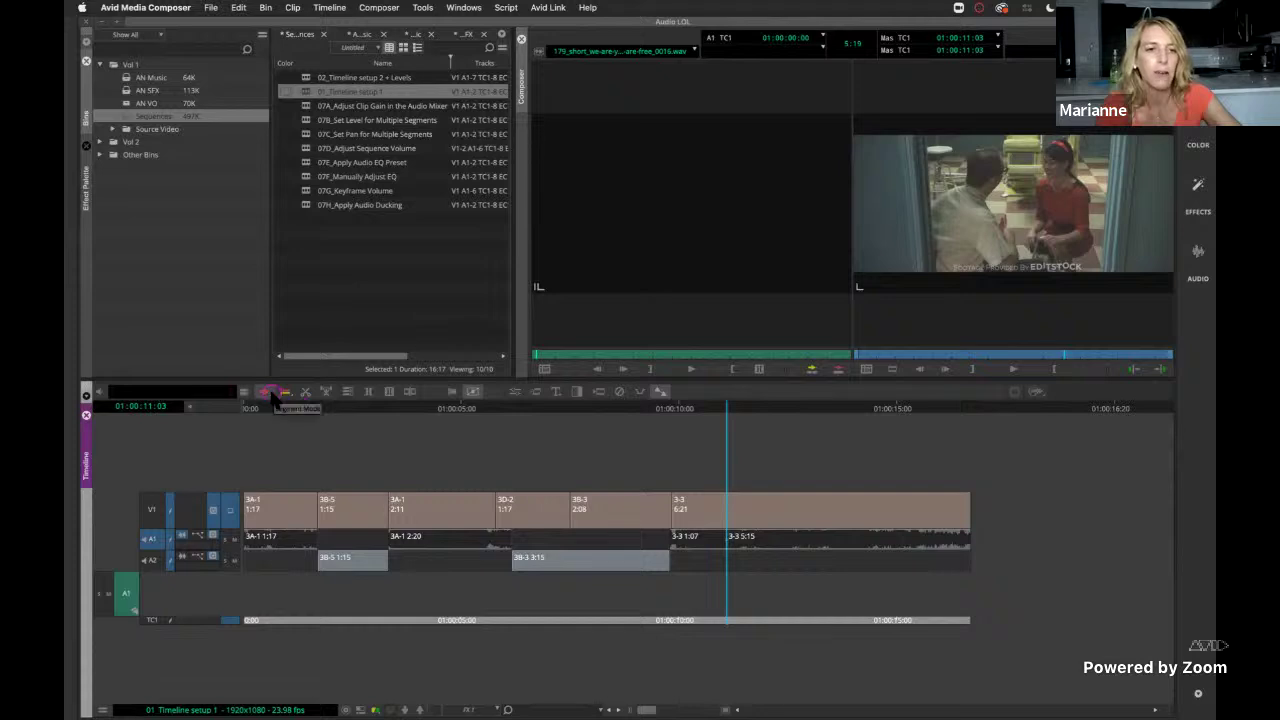
left_click(822, 545)
left_click_drag(822, 545, 820, 559)
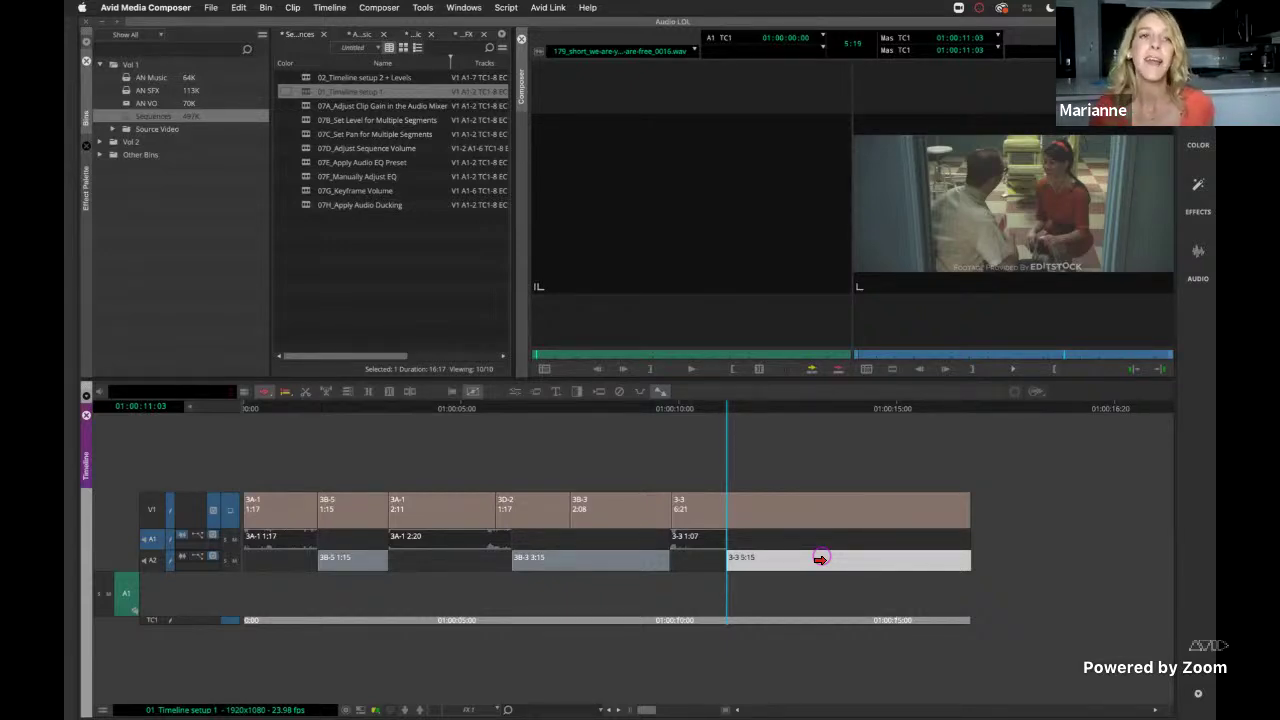
Load 02_Timeline setup 2 + Levels into the timeline and scrub to about 01:00:08.
left_click(307, 79)
double_click(307, 79)
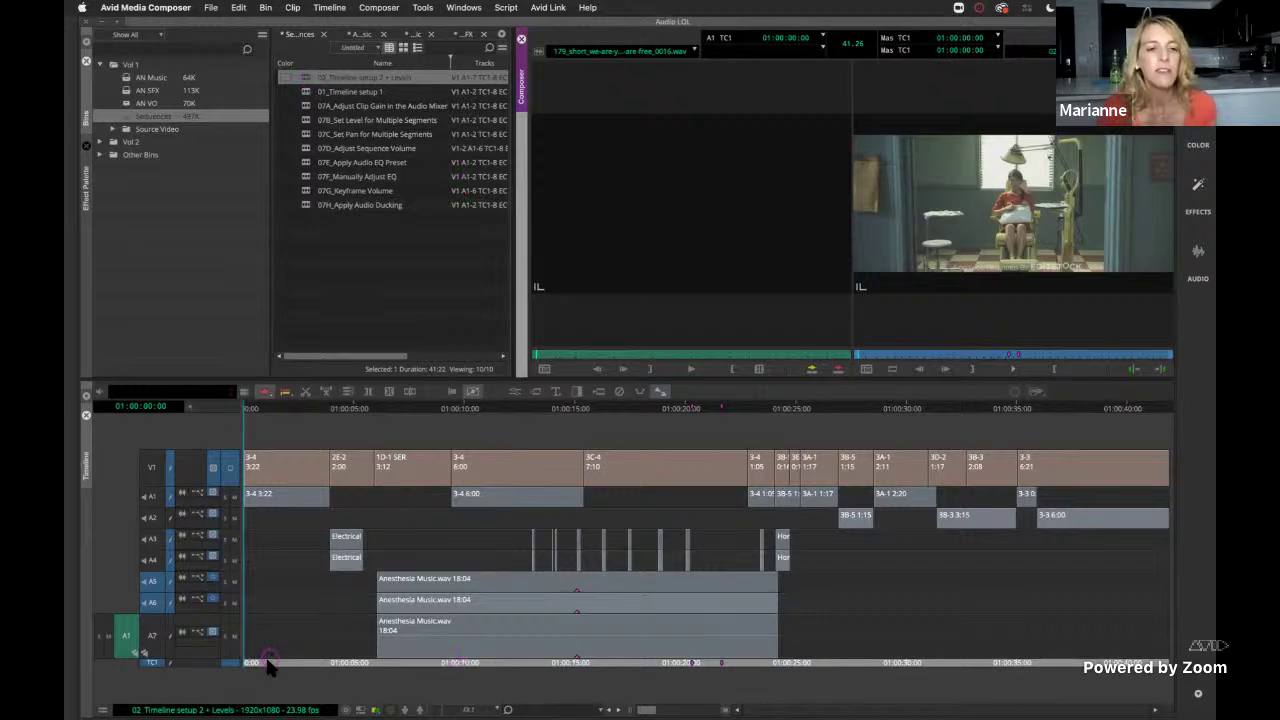
left_click_drag(268, 664, 865, 592)
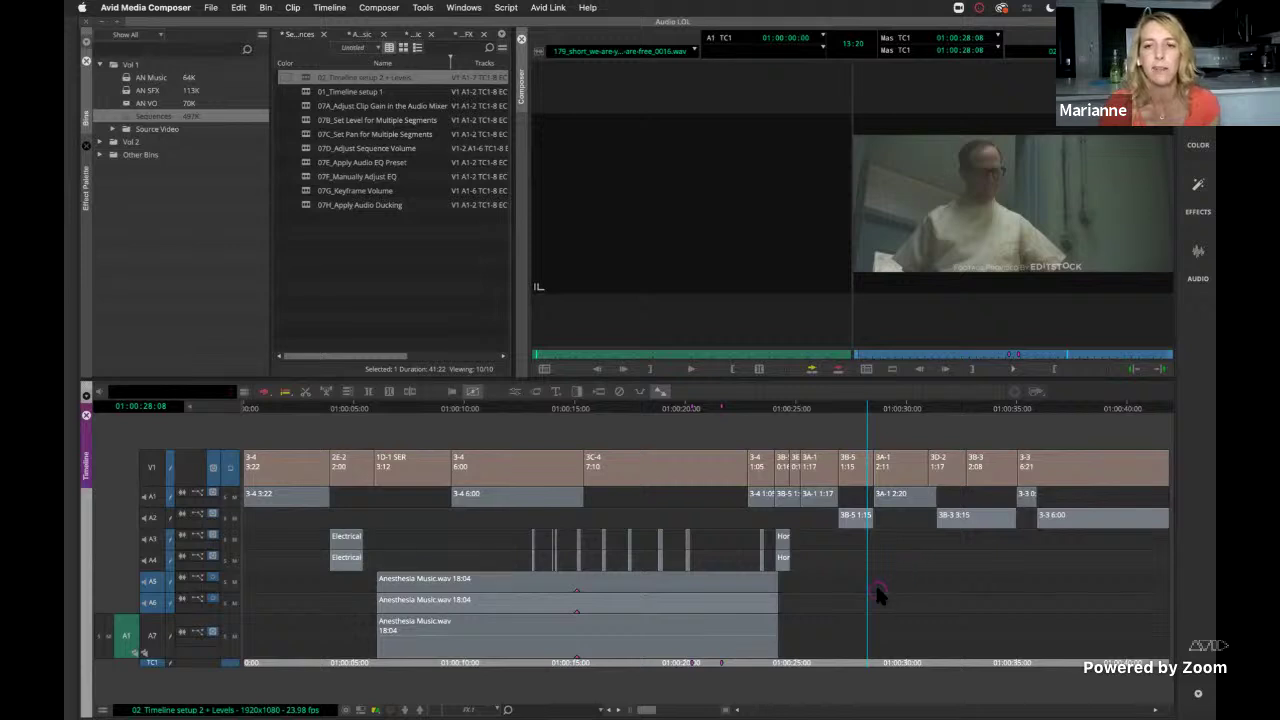
Review playback from about 01:00:03:20, then park the playhead at 01:00:12:24.
left_click(335, 663)
mouse_move(337, 665)
left_mouse_down()
mouse_move(351, 663)
mouse_move(327, 663)
left_mouse_up()
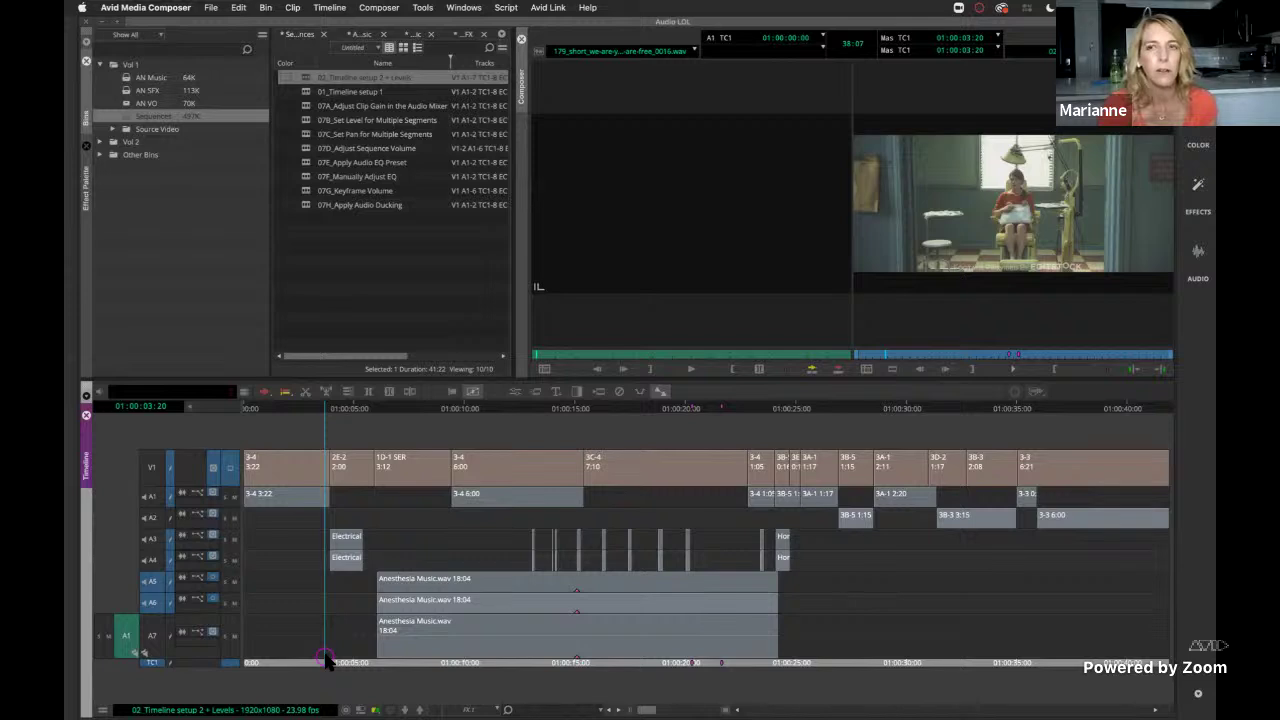
key("space")
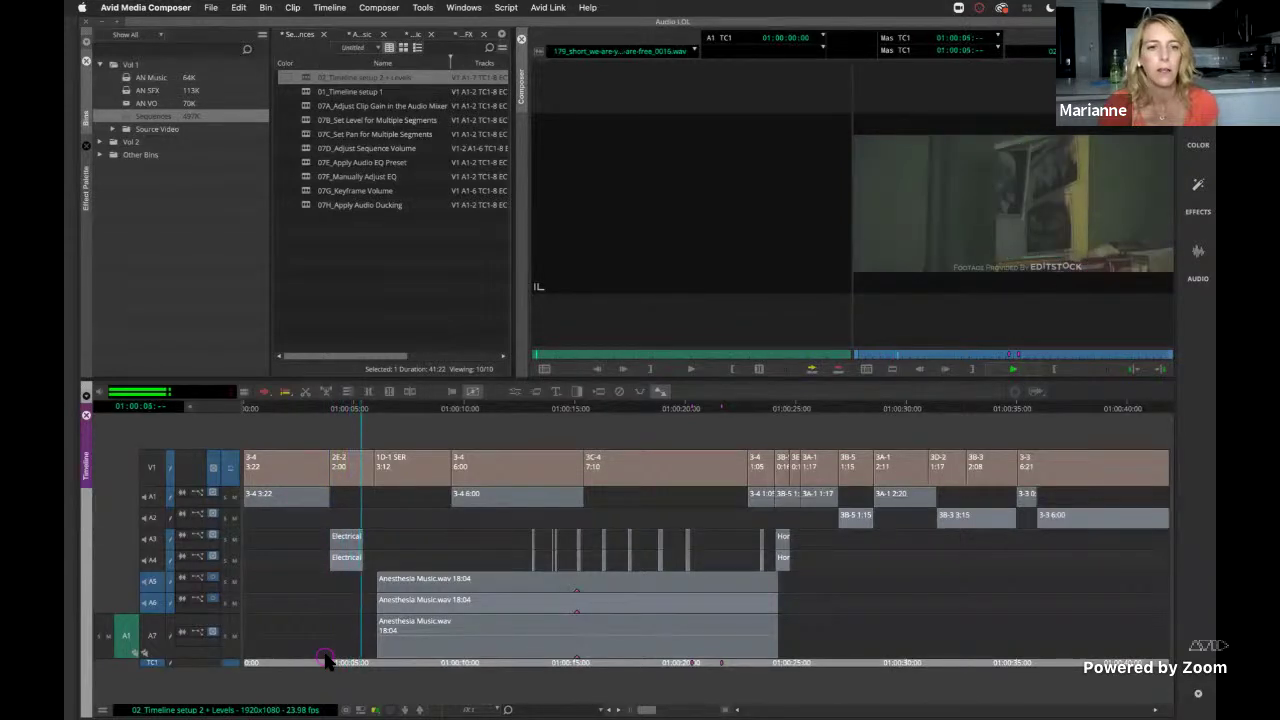
key("space")
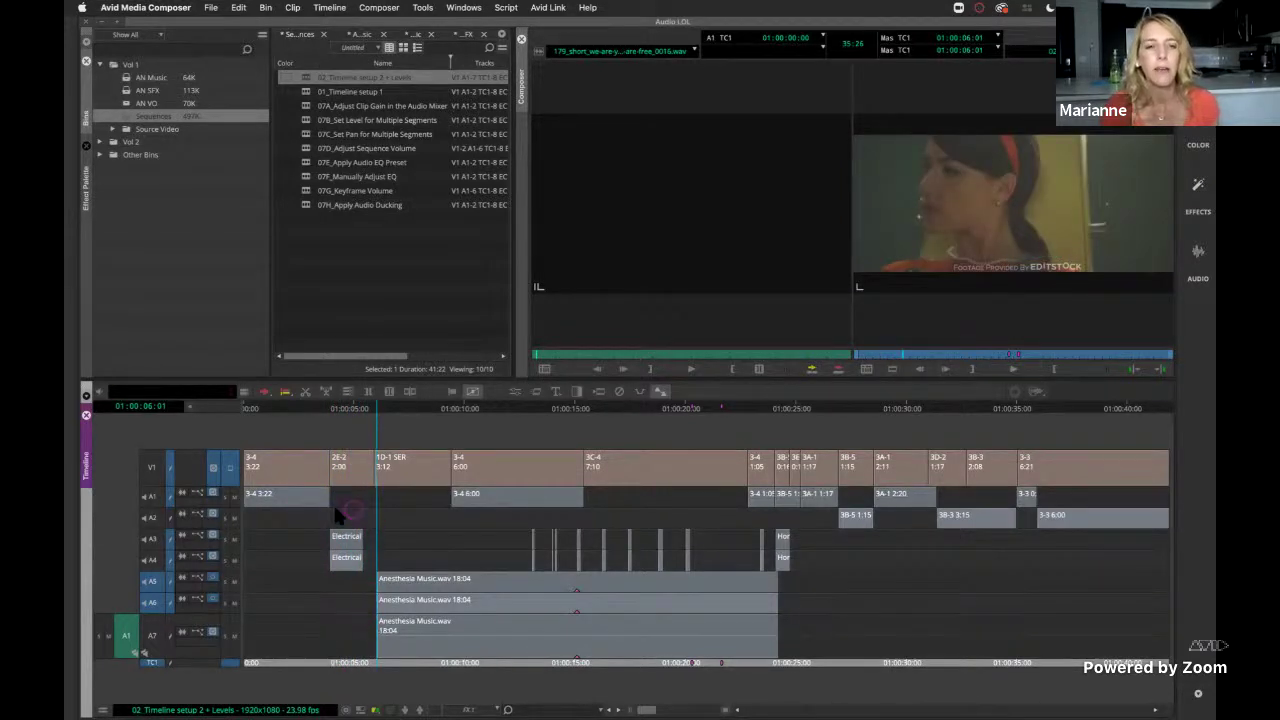
left_click(337, 473)
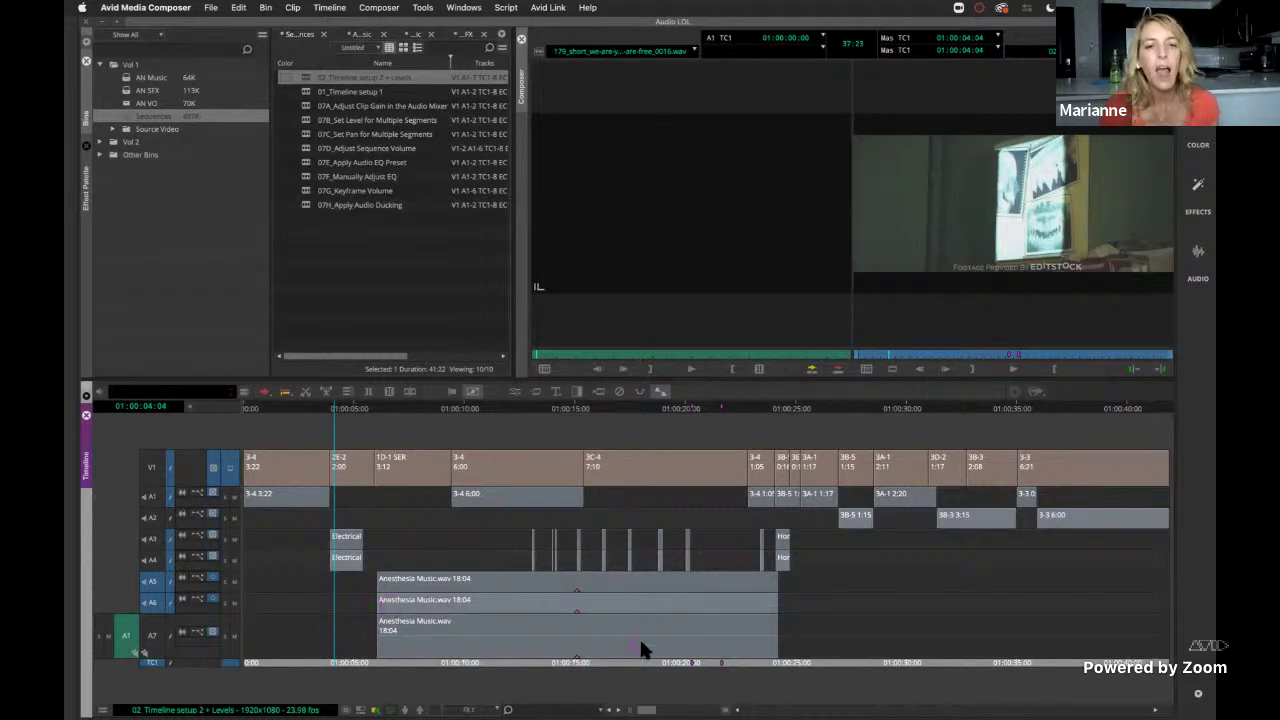
left_click(526, 555)
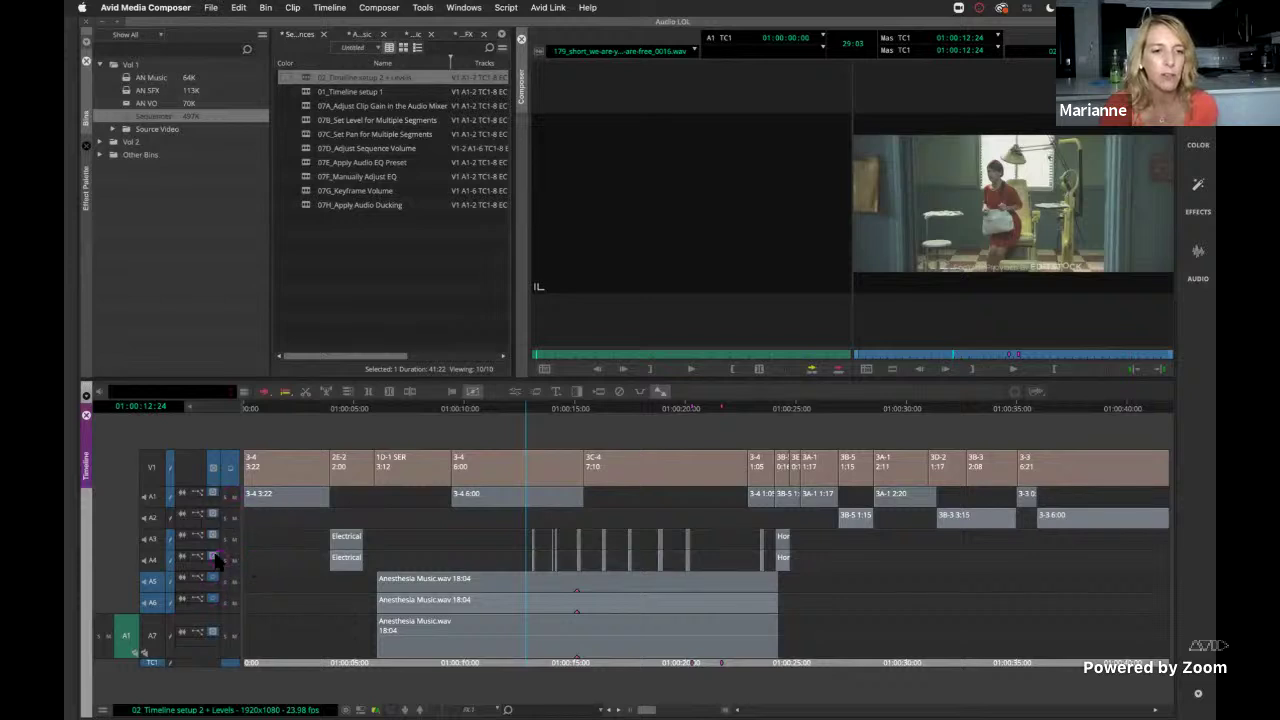
Solo audio tracks A3 and A4 and play back the sound effects.
left_click(225, 538)
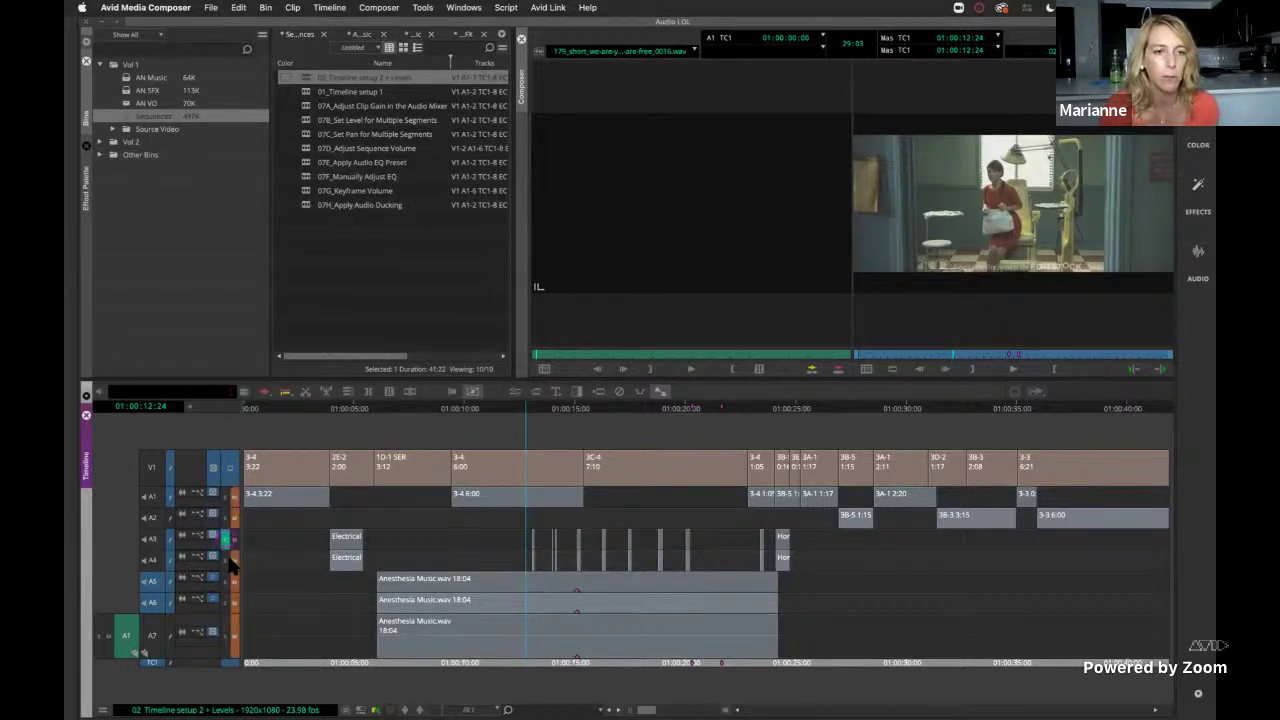
left_click(225, 558)
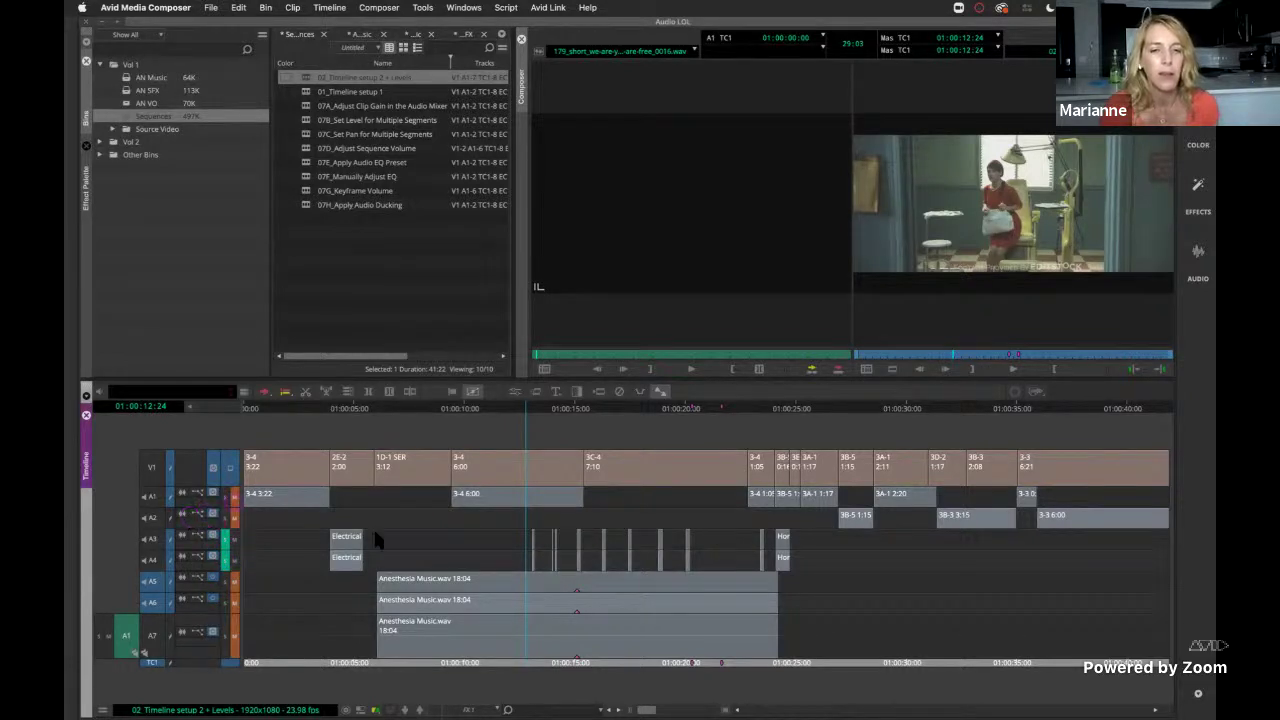
key("space")
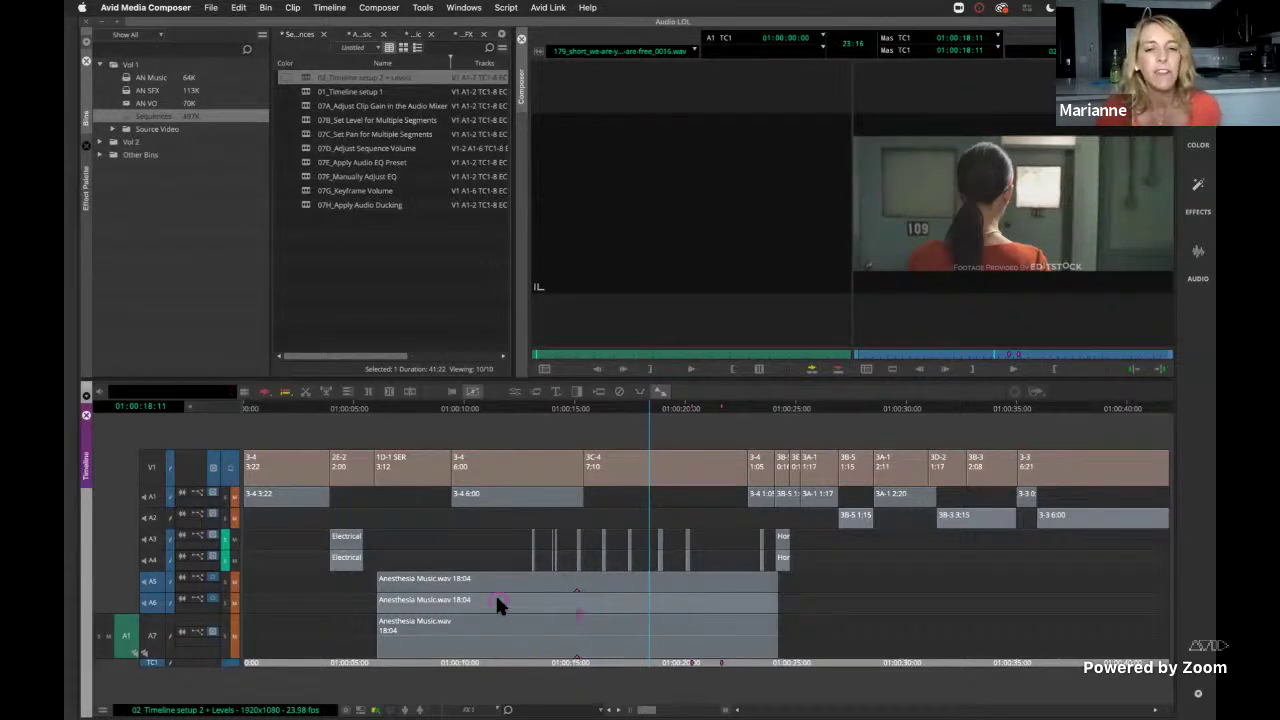
Rename dialogue track A1 to 'Mary' using Rename Track.
right_click(153, 497)
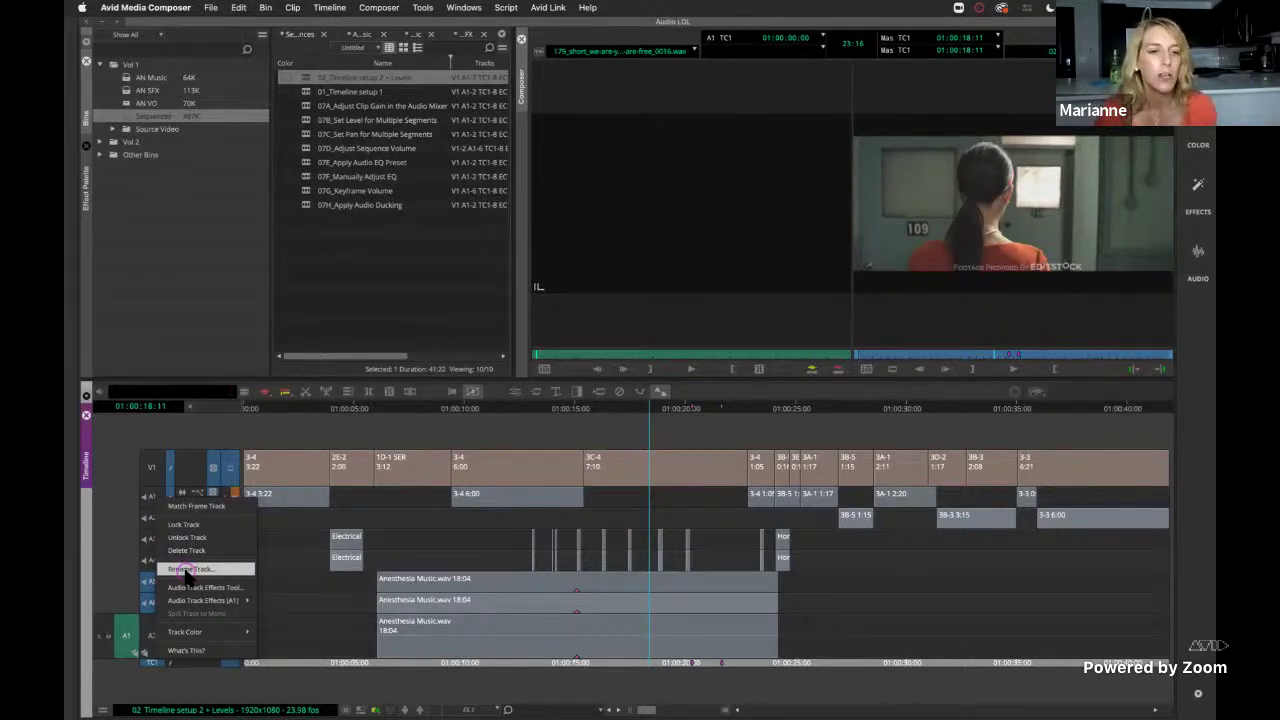
left_click(150, 500)
right_click(150, 500)
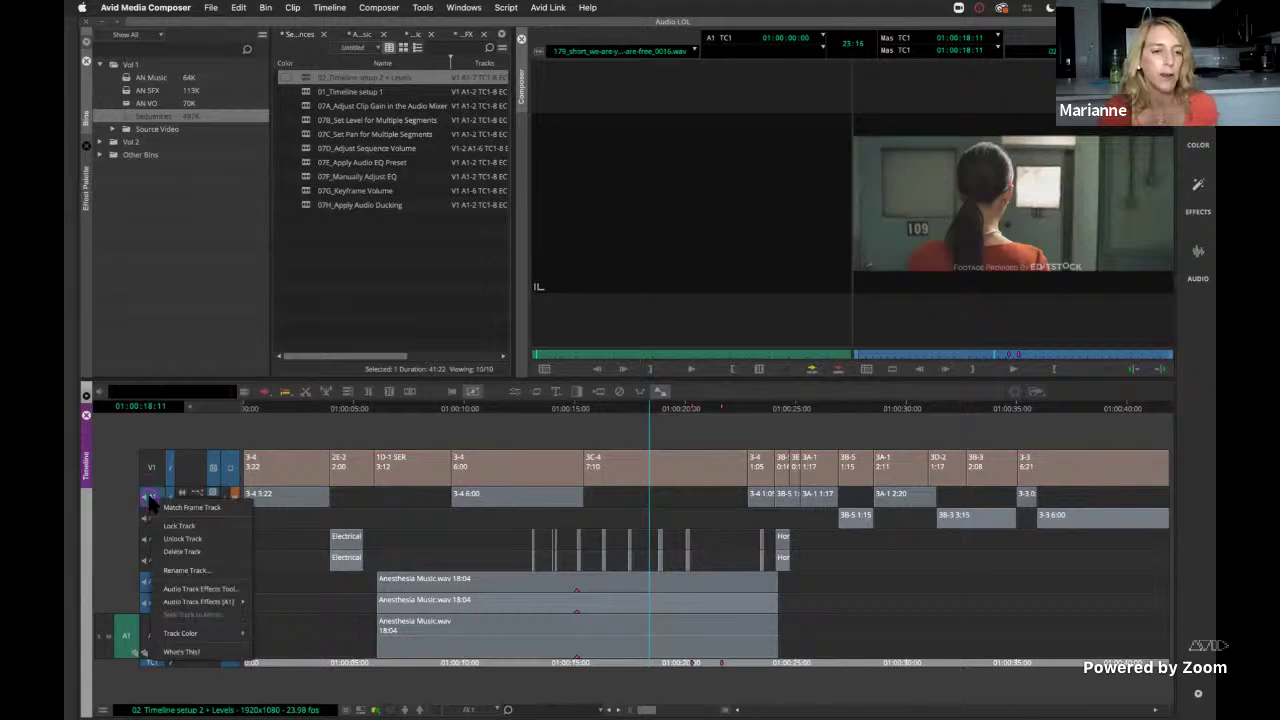
left_click(180, 570)
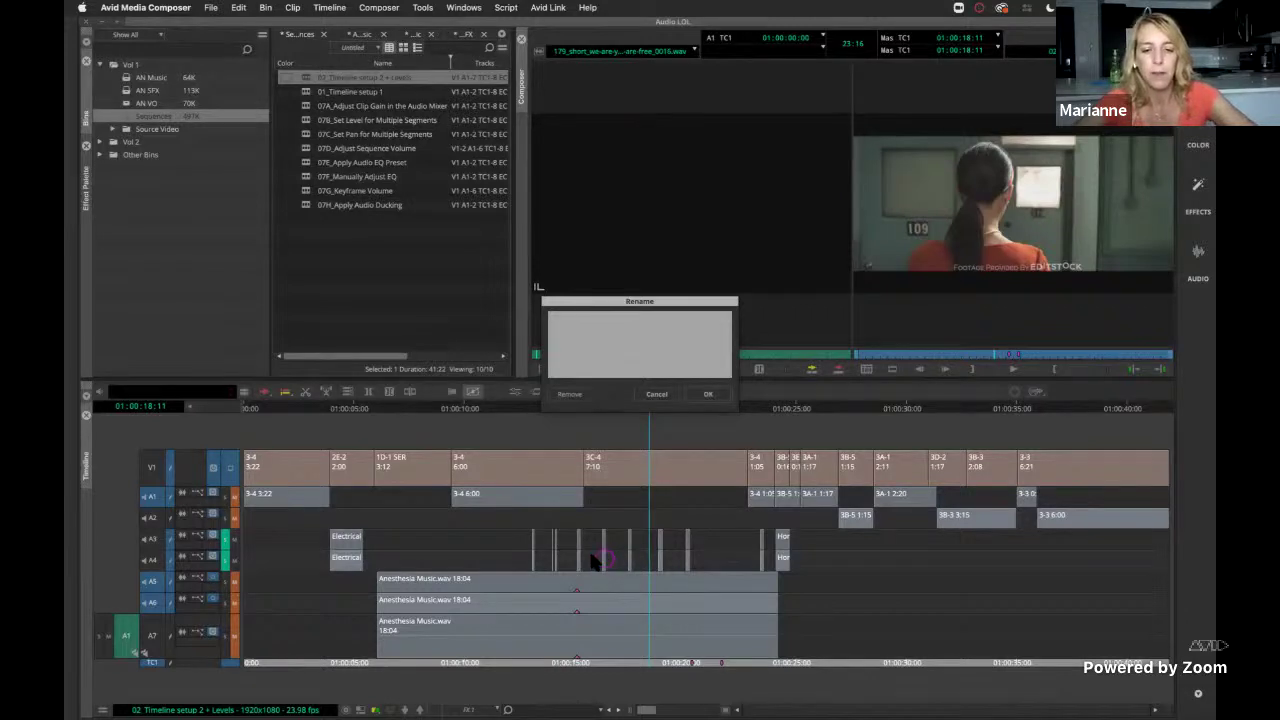
type("Net")
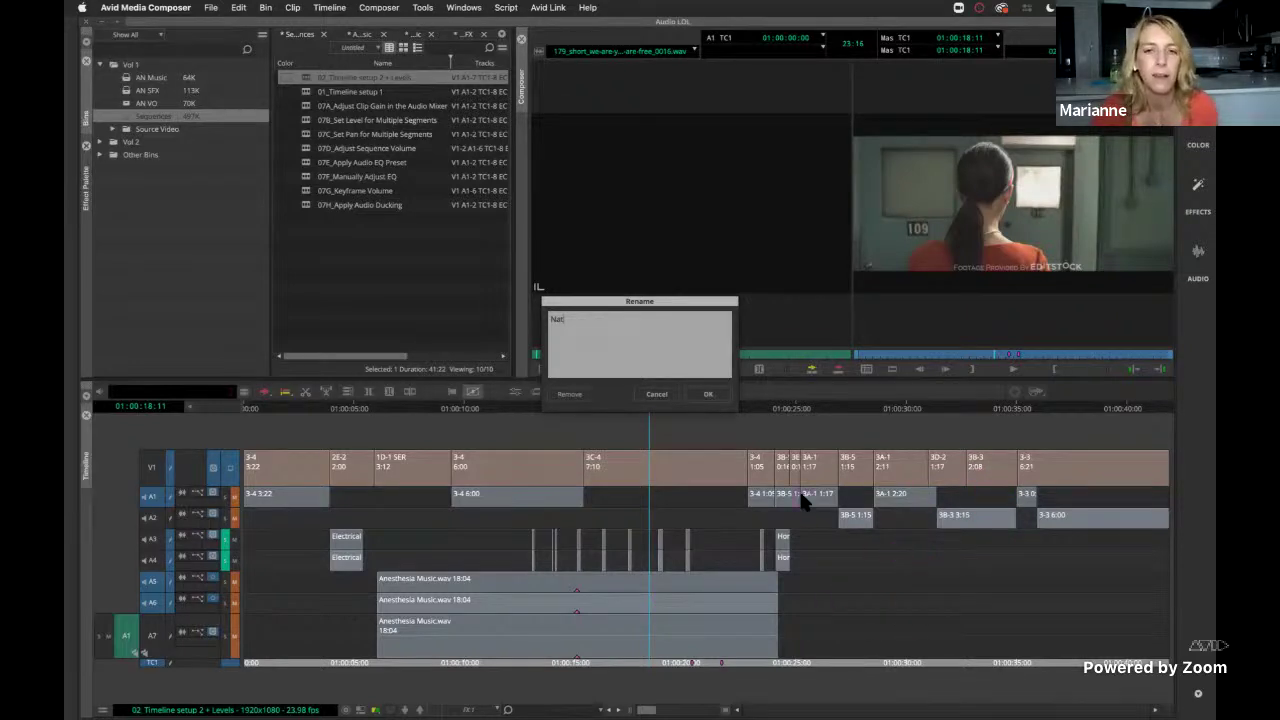
left_click(711, 396)
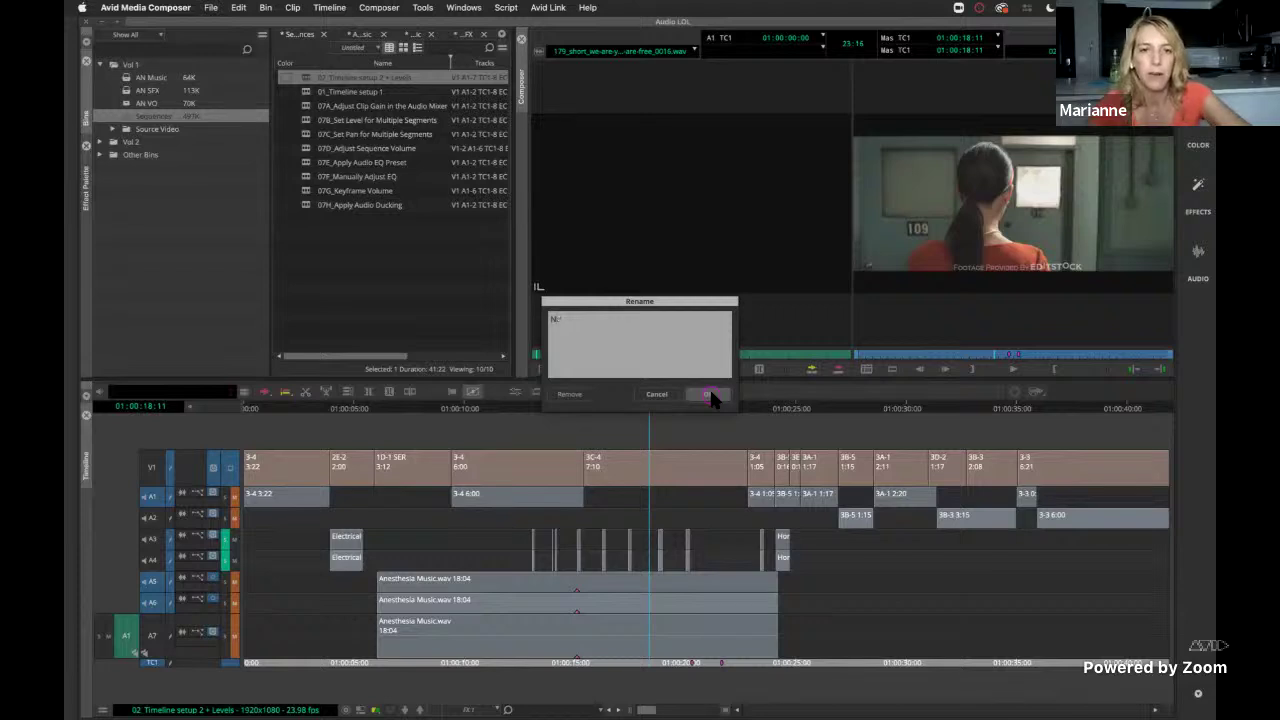
type("Mary")
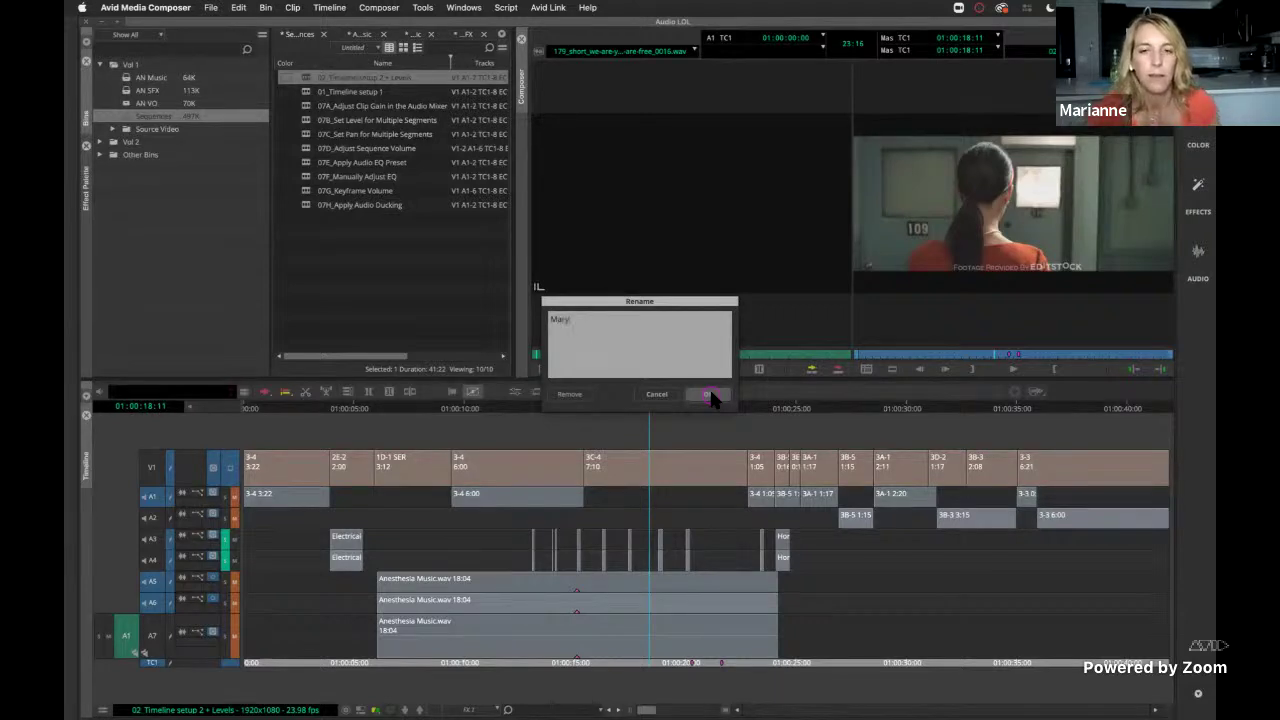
left_click(711, 396)
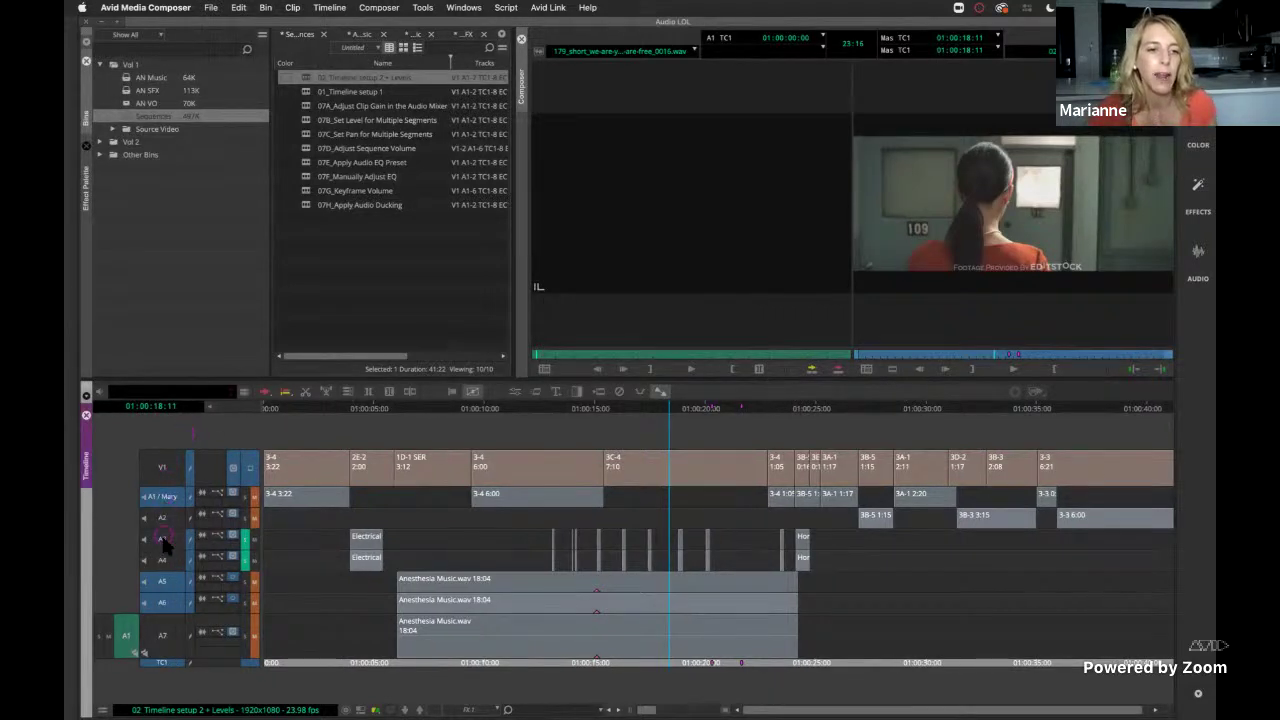
Keep A1 deselected and delete music tracks A5 and A6, leaving Anesthesia Music on A7.
left_click(462, 663)
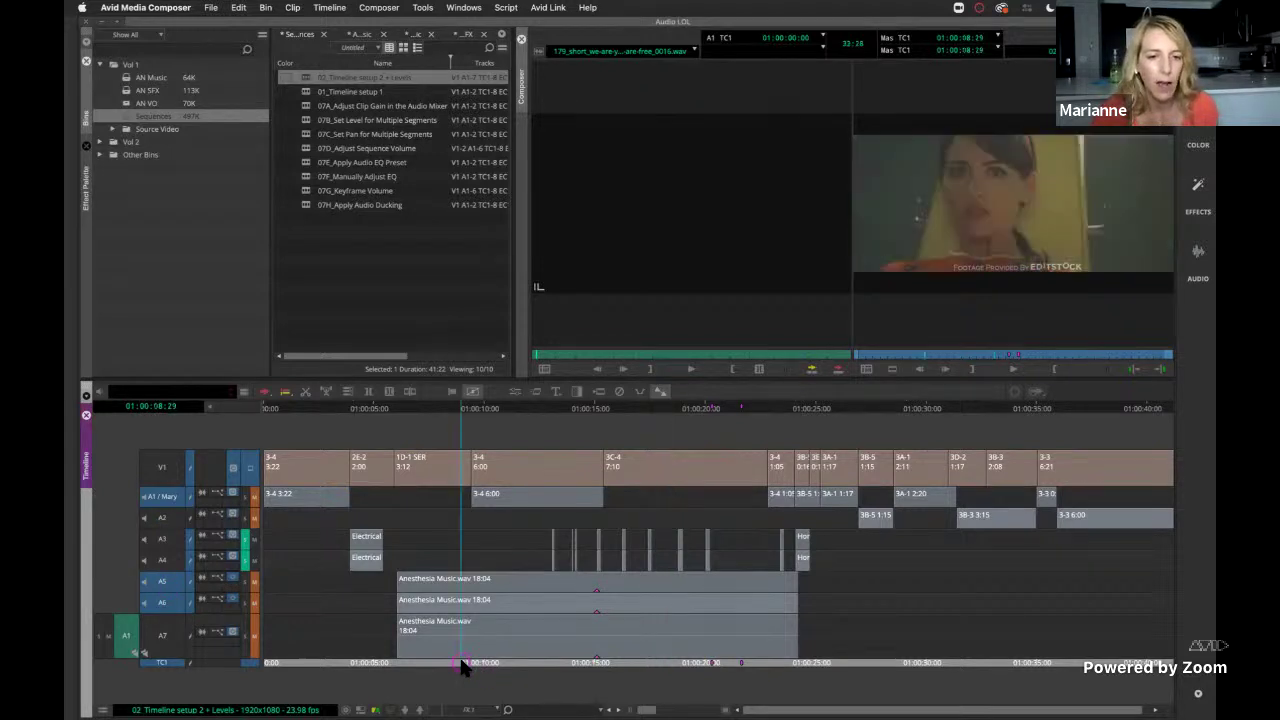
left_click_drag(462, 666, 505, 651)
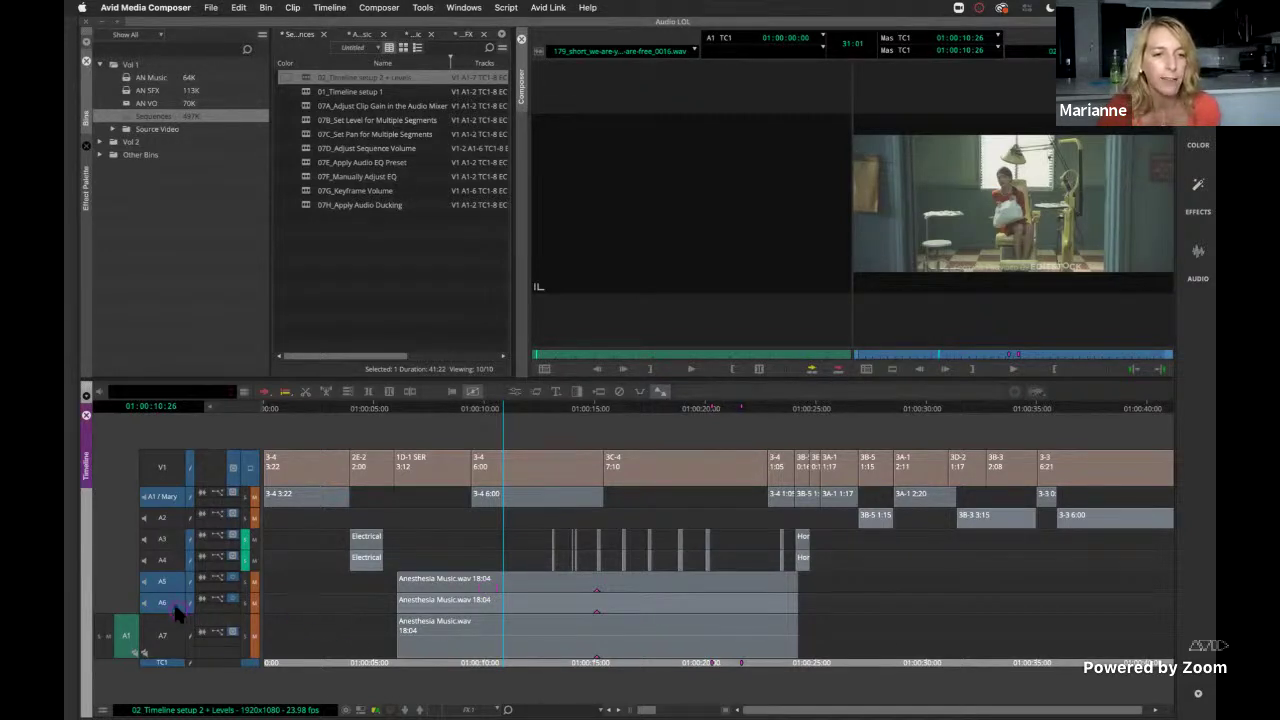
left_click(161, 497)
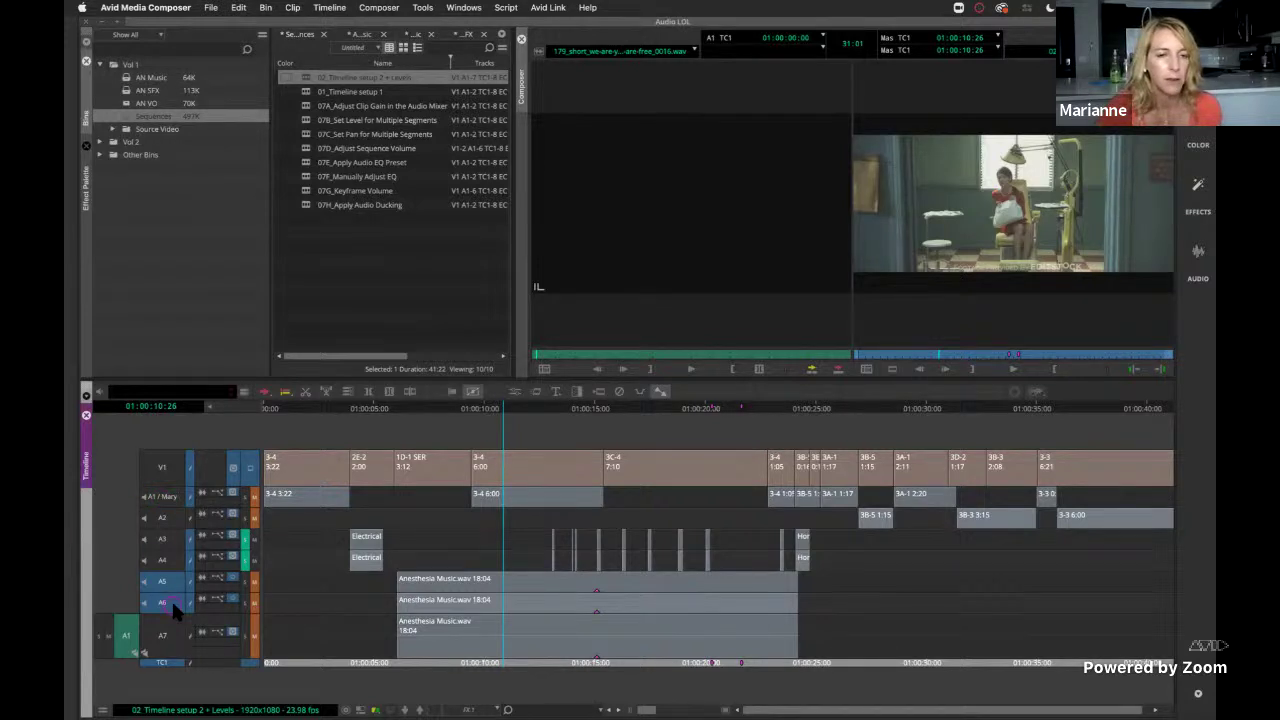
key("Delete")
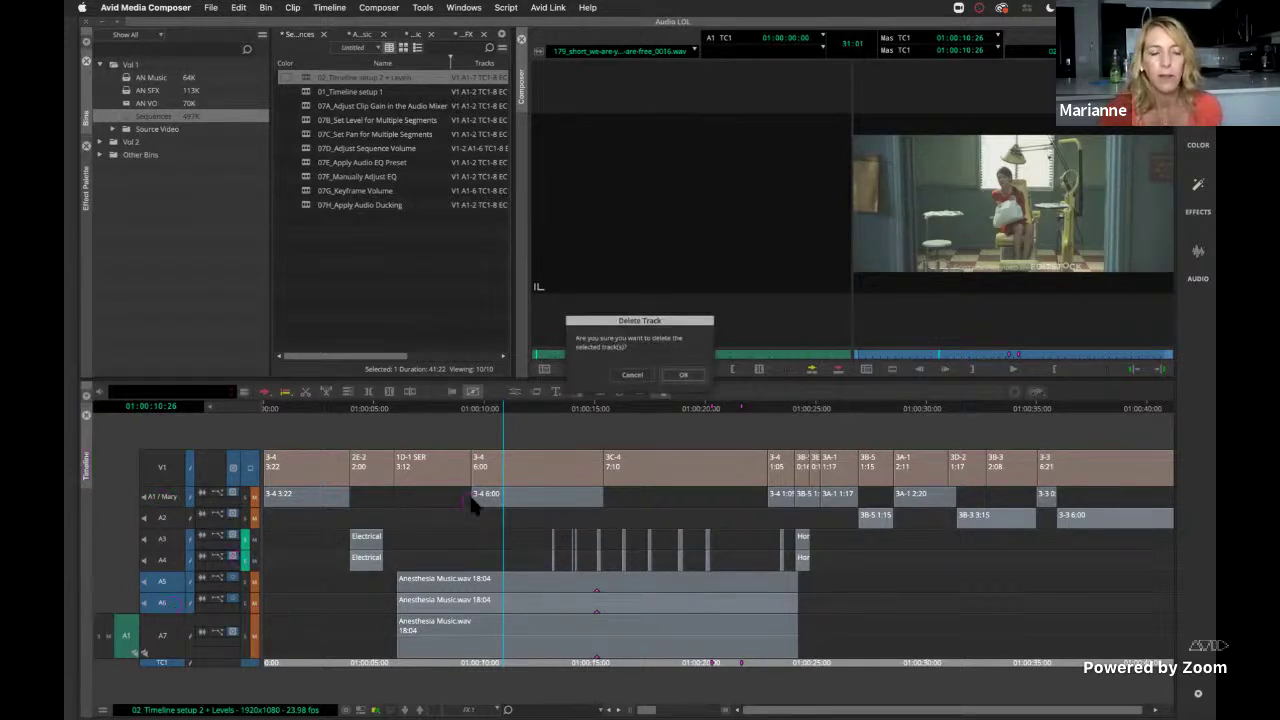
left_click(684, 373)
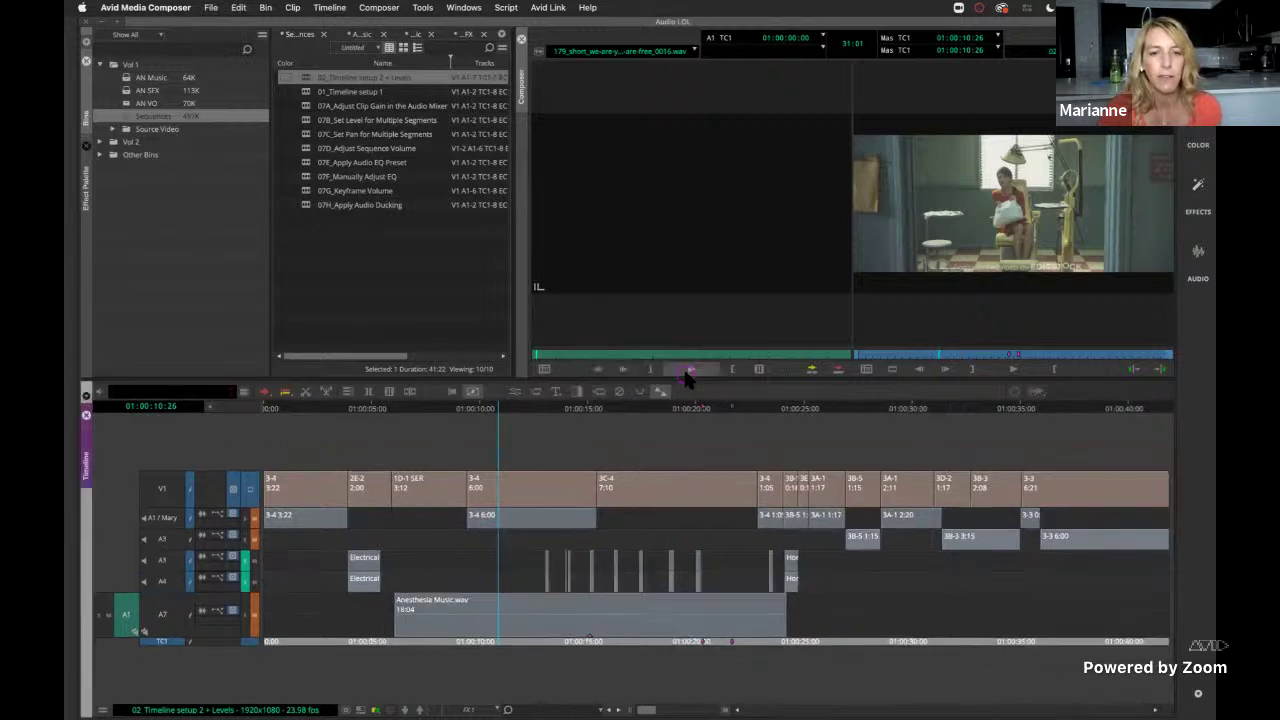
Scrub and play the footsteps between 01:00:13 and 01:00:22, settling at 01:00:20:23.
left_click_drag(500, 643, 565, 639)
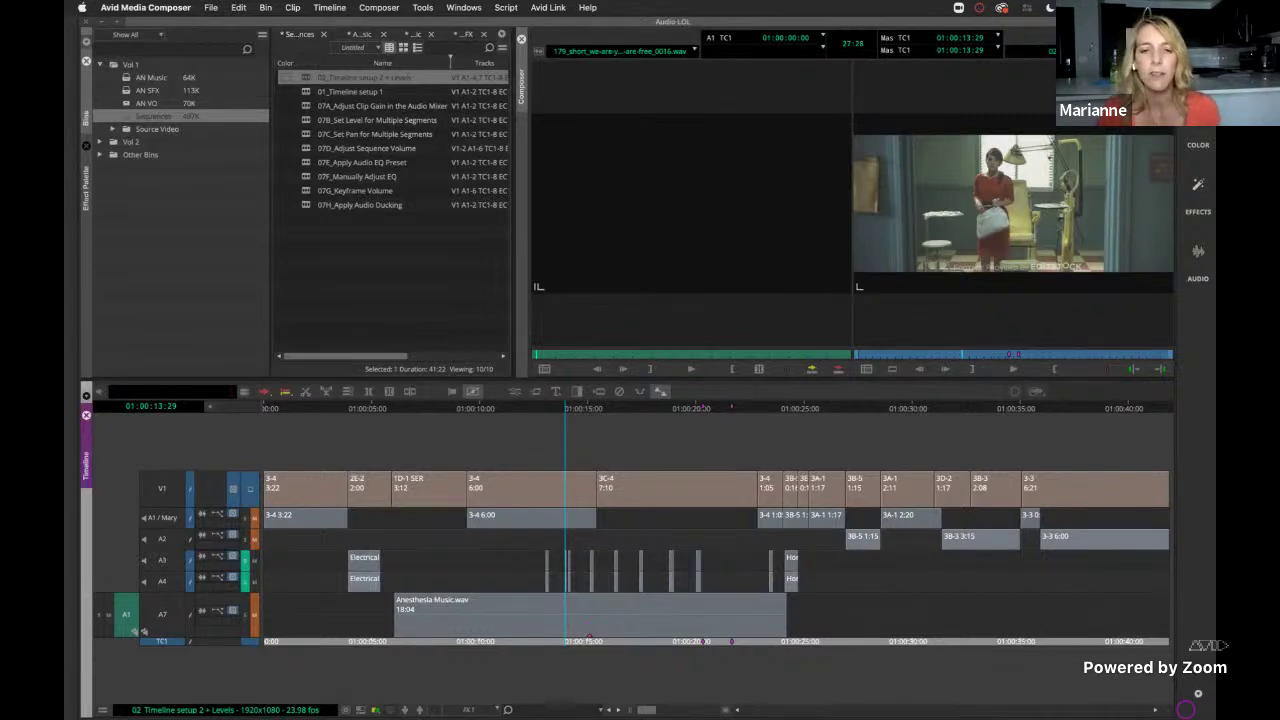
left_click(690, 641)
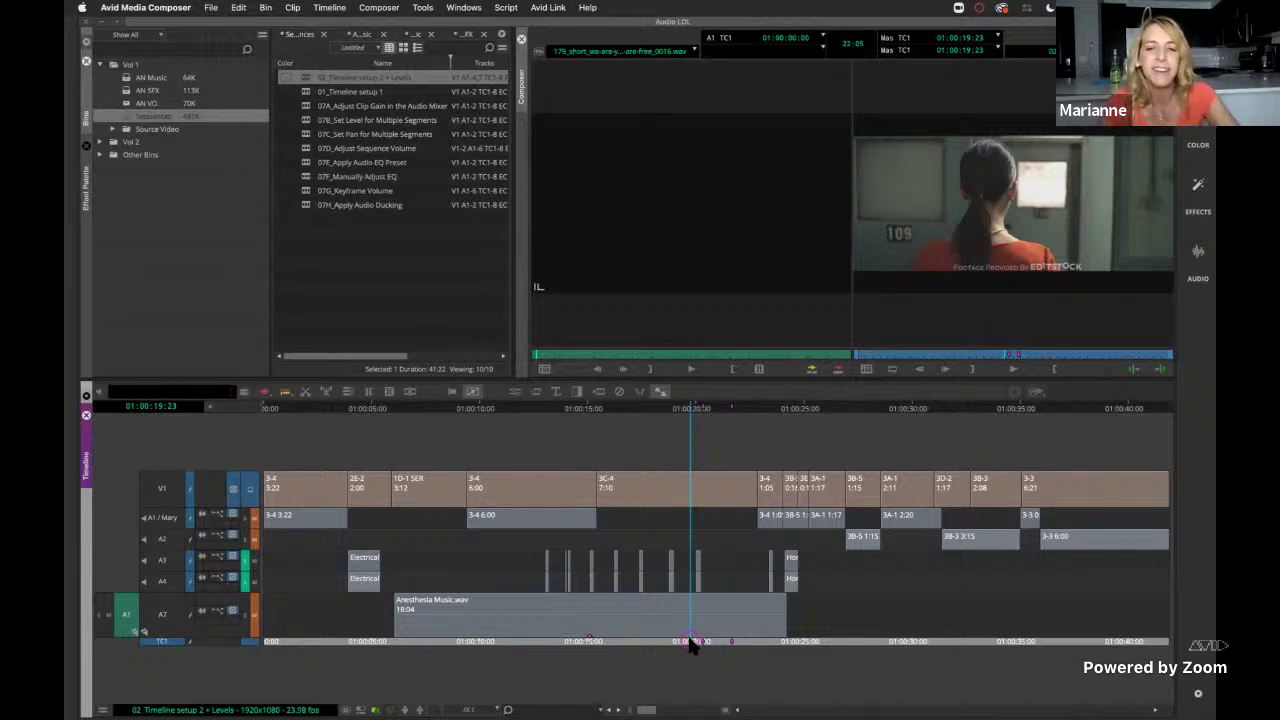
left_click_drag(690, 645, 727, 645)
key("space")
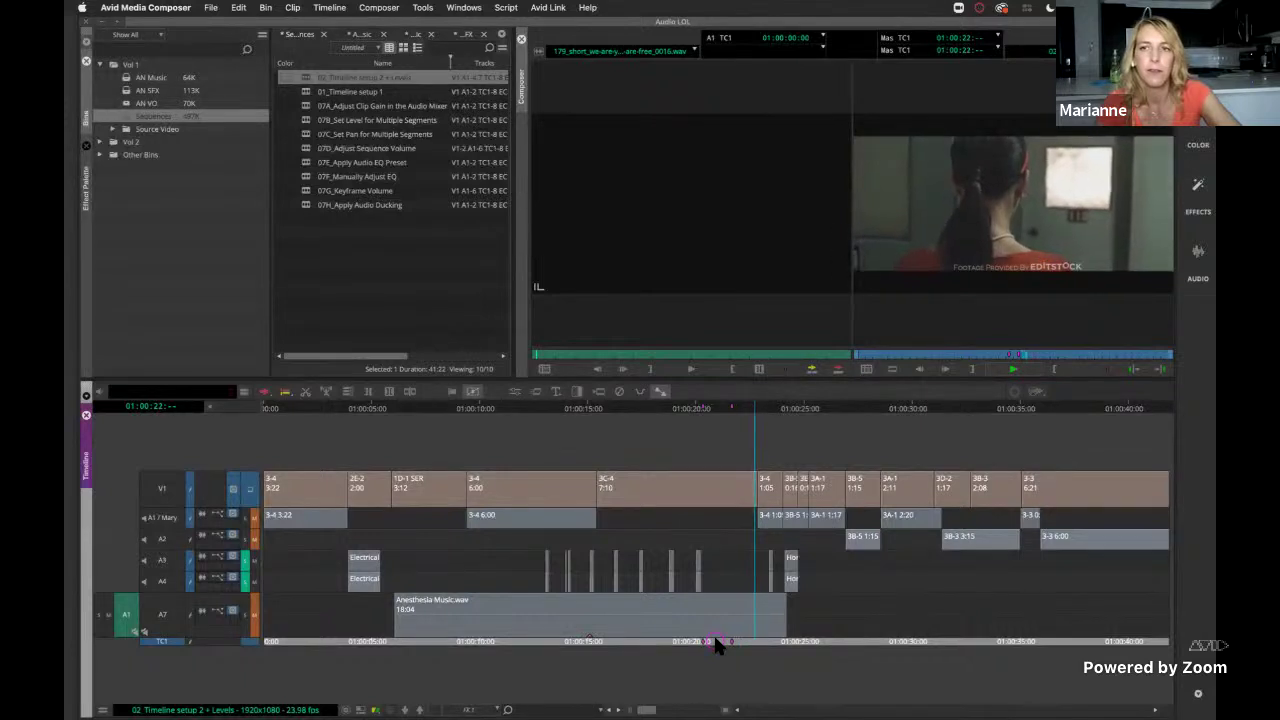
left_click(741, 645)
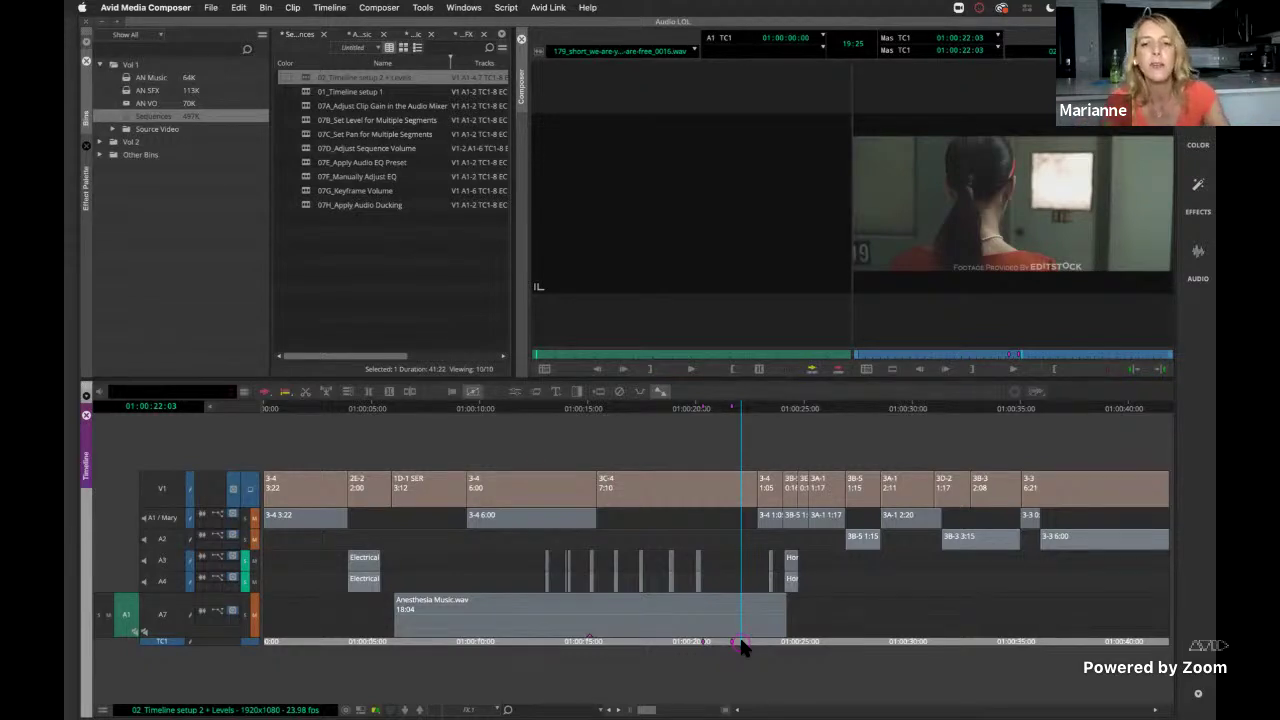
left_click(704, 645)
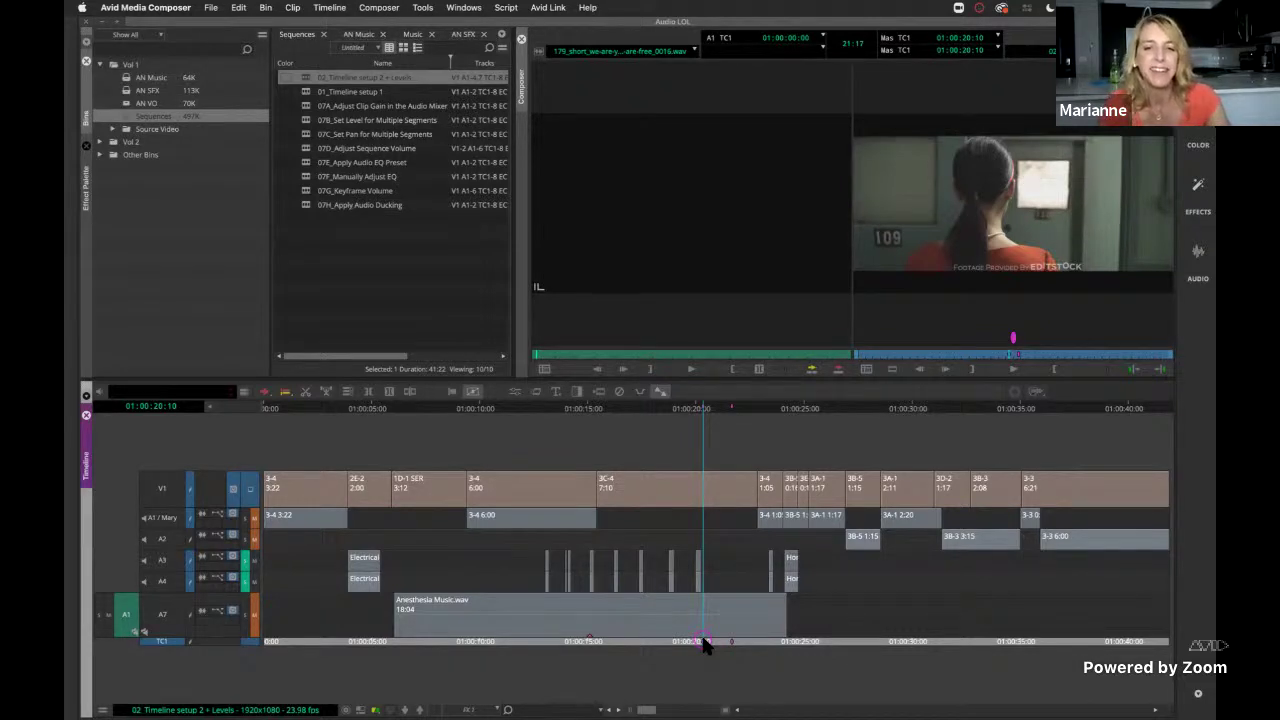
left_click_drag(703, 645, 713, 645)
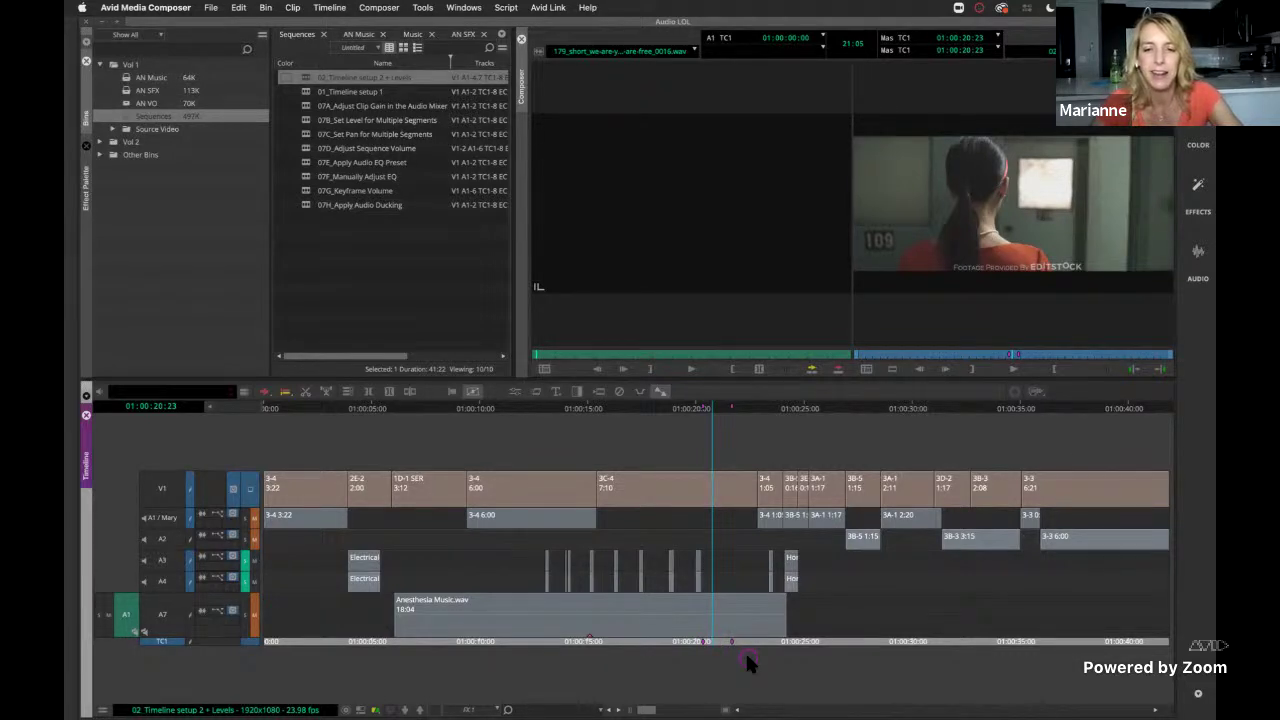
Zoom the timeline in on the footsteps and enable red Lift/Overwrite segment mode.
key("super+bracketright")
key("super+bracketright")
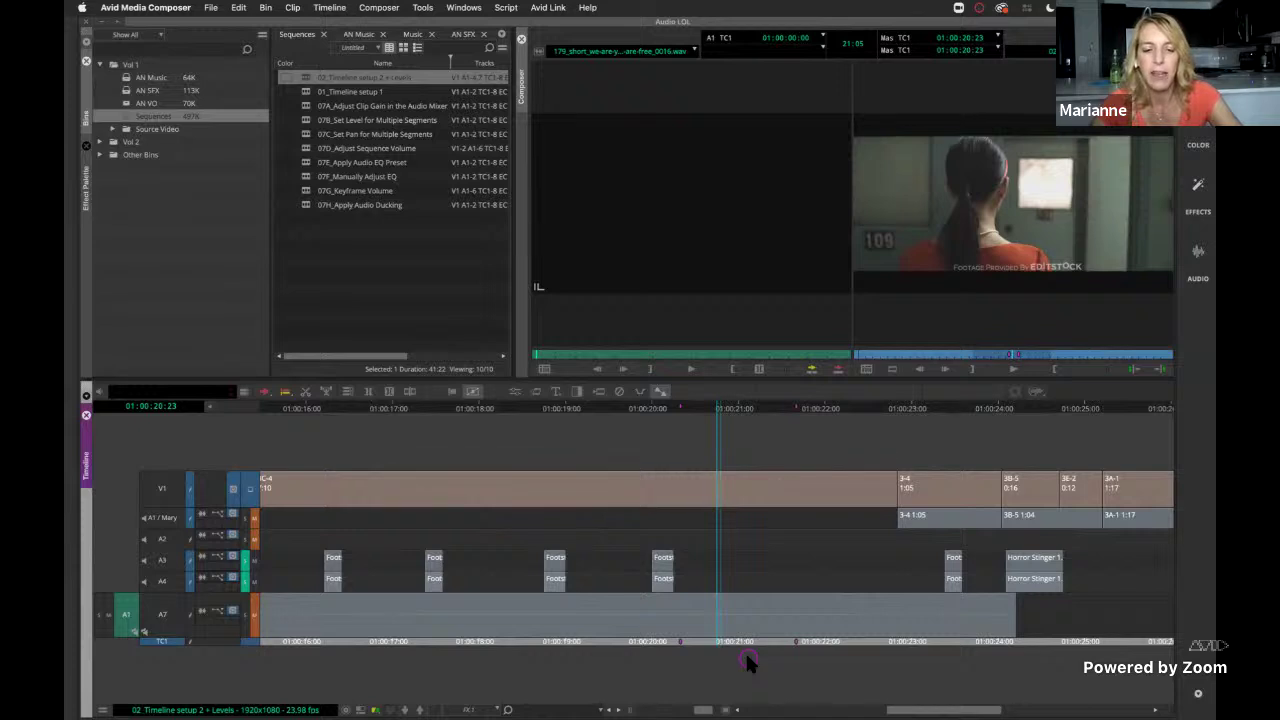
key("super+bracketright")
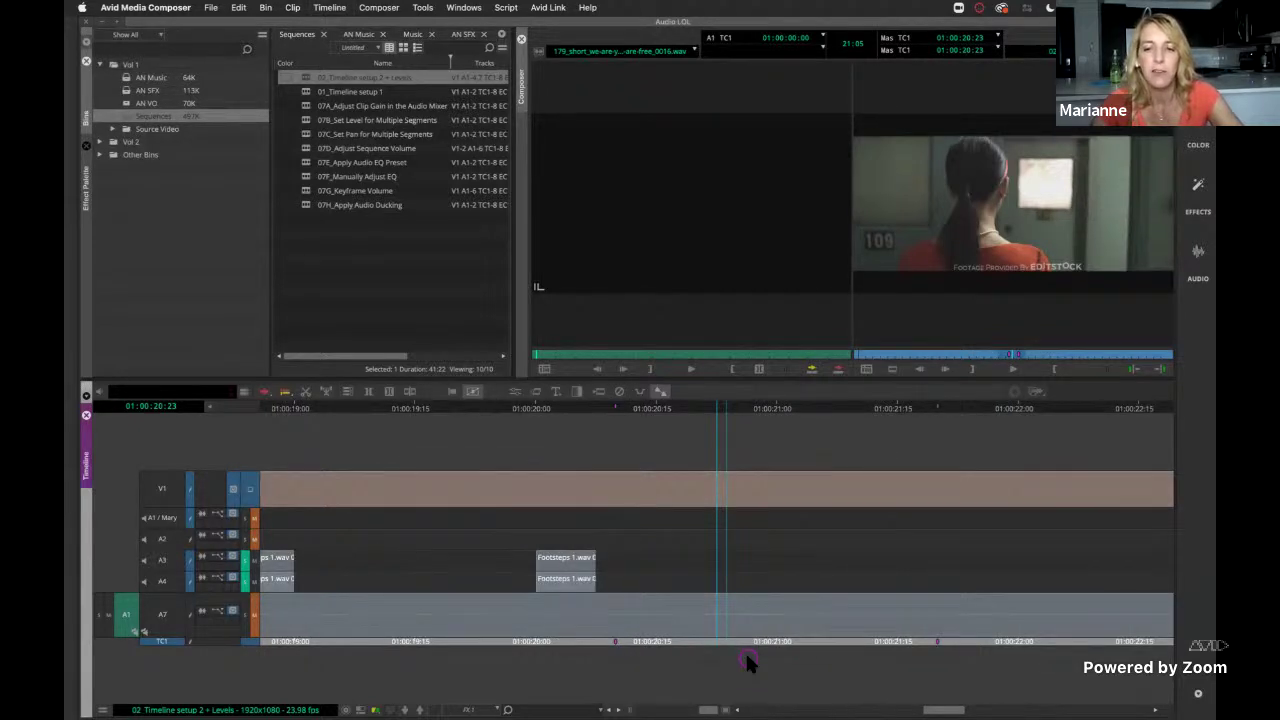
key("super+bracketleft")
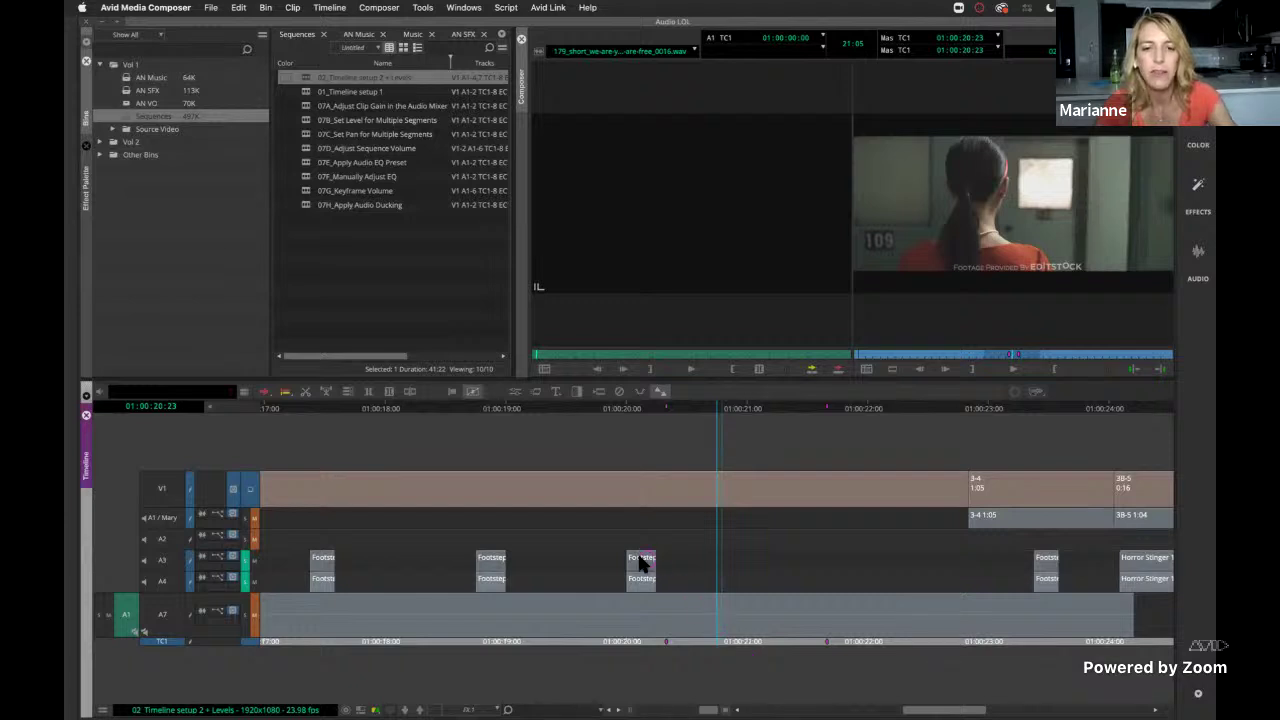
left_click(263, 392)
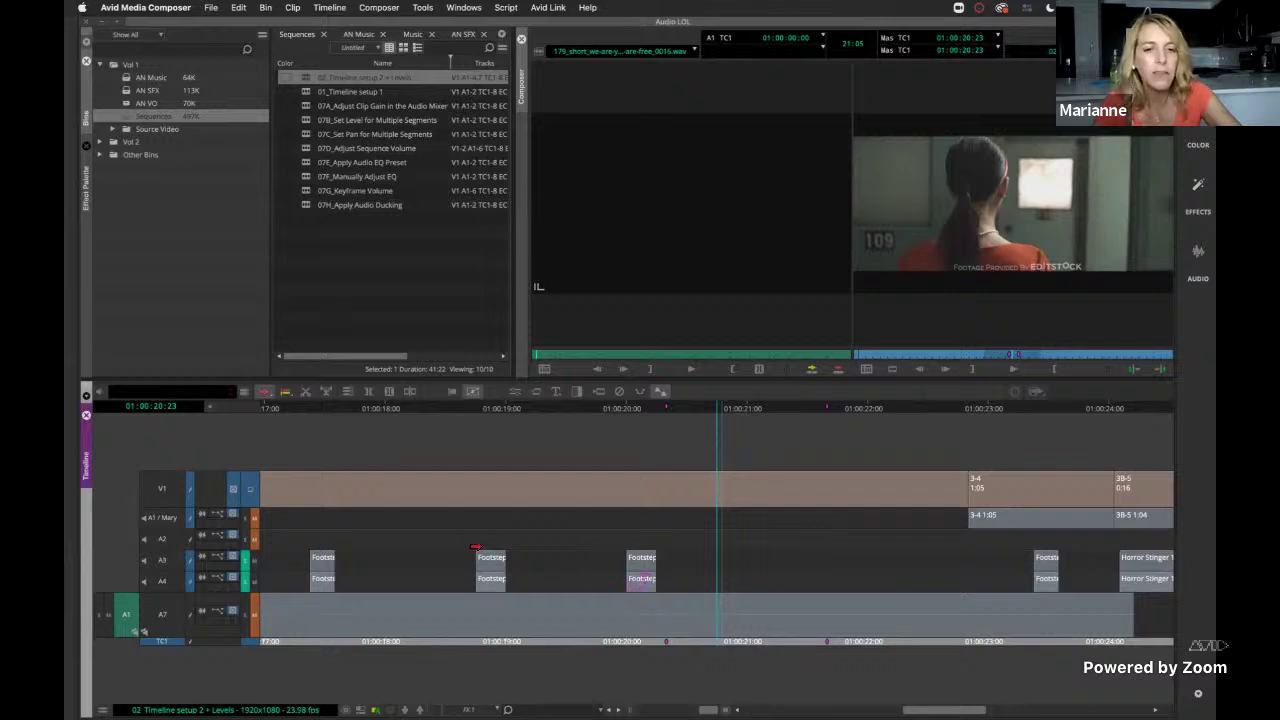
Slide the A3 and A4 Footsteps clips later to about 01:00:21:21.
left_click(642, 565)
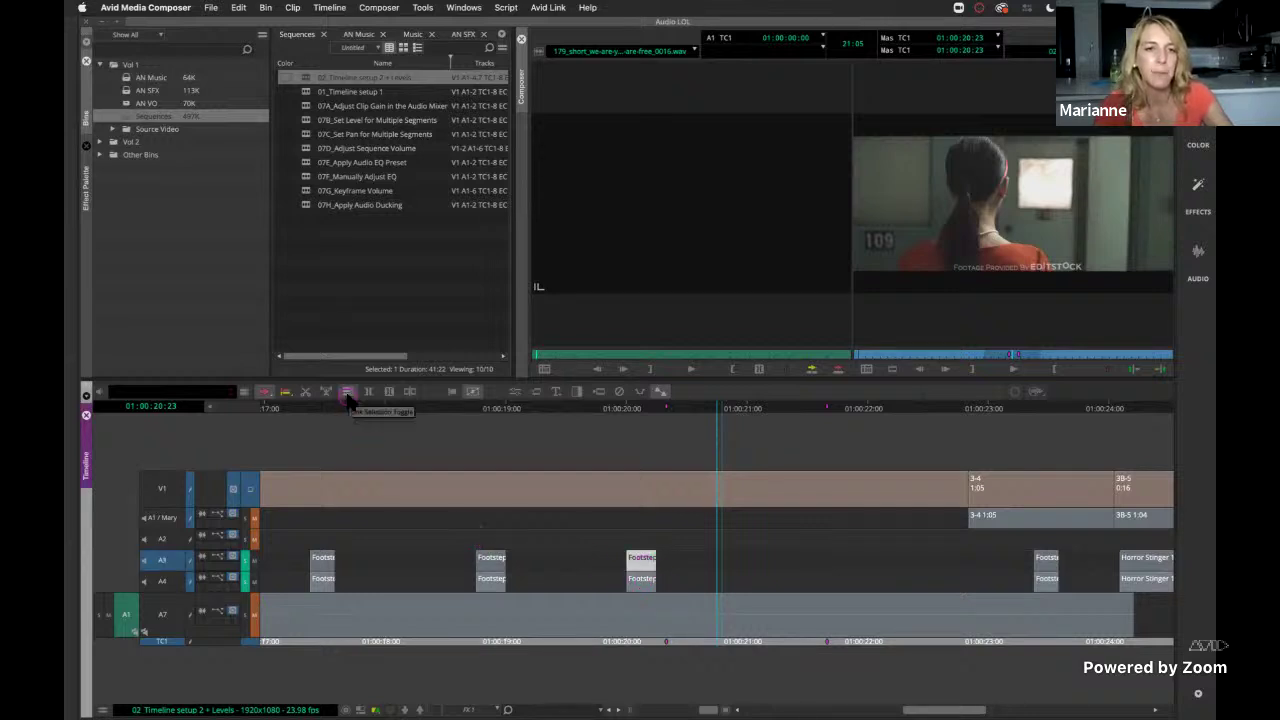
left_click(635, 586, "shift")
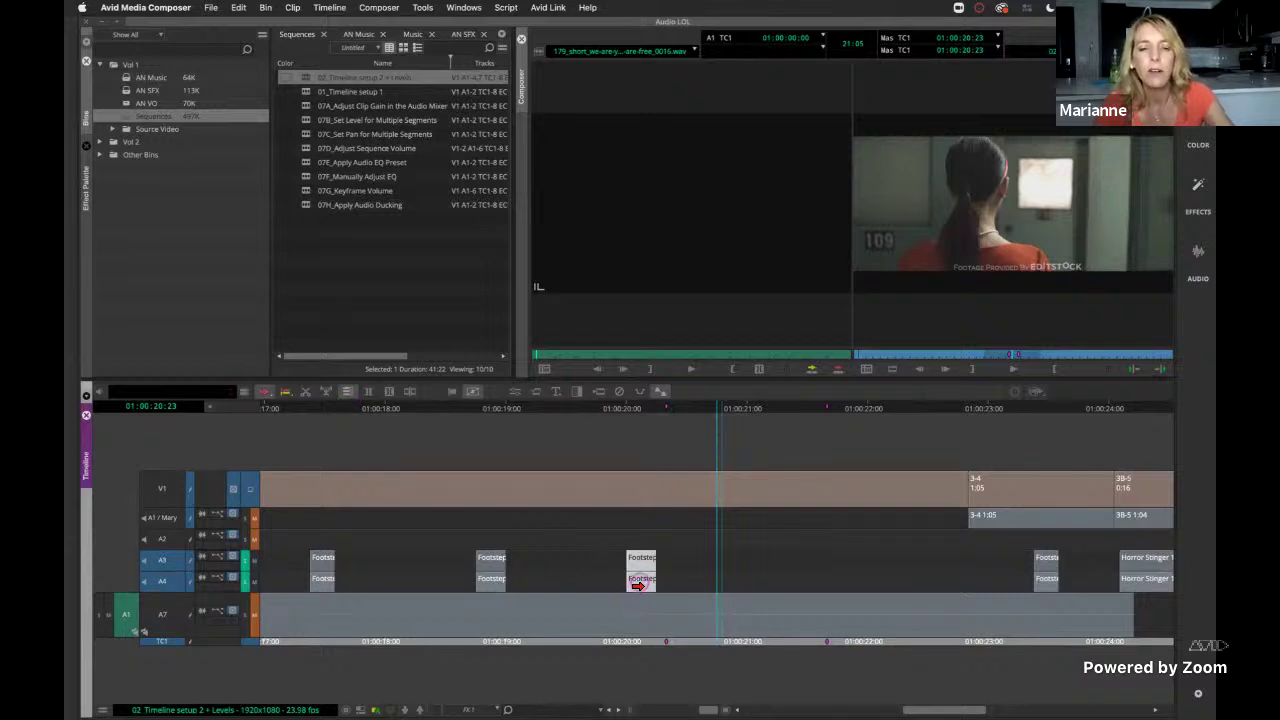
left_click_drag(635, 586, 836, 601)
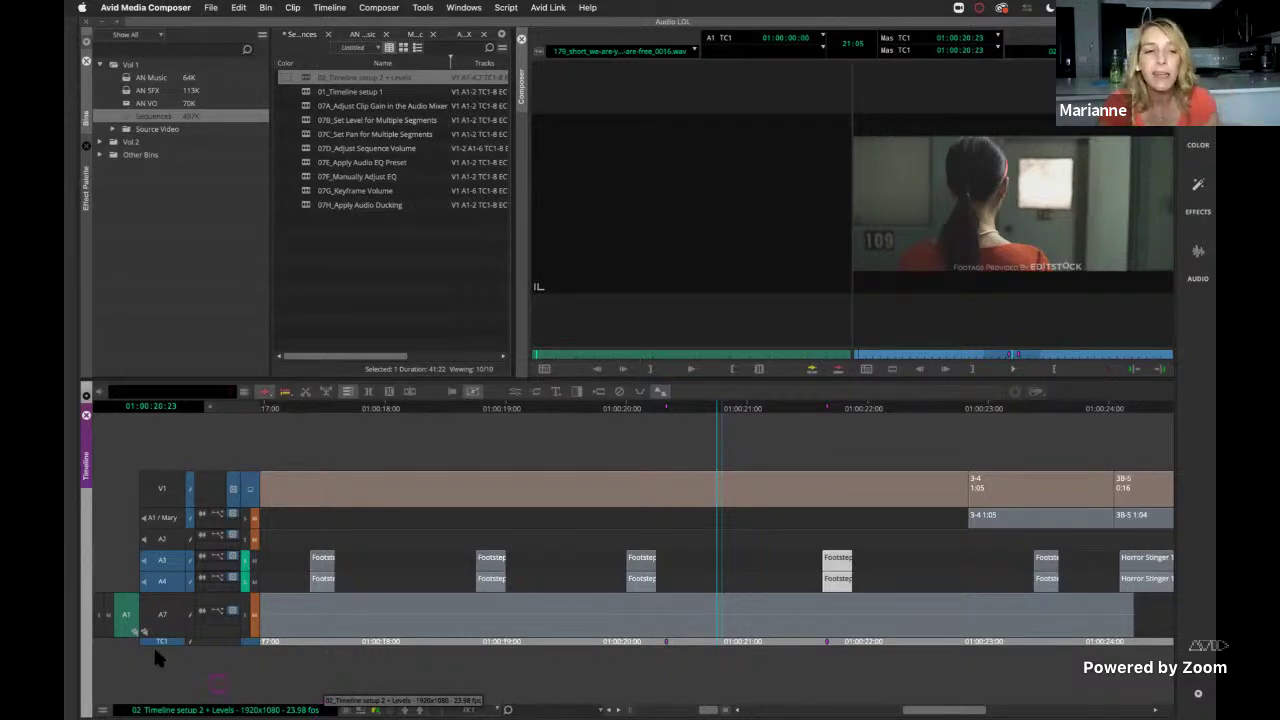
Show waveforms on A3 and A4 and play from 01:00:19:25 to check sync.
left_click(200, 557)
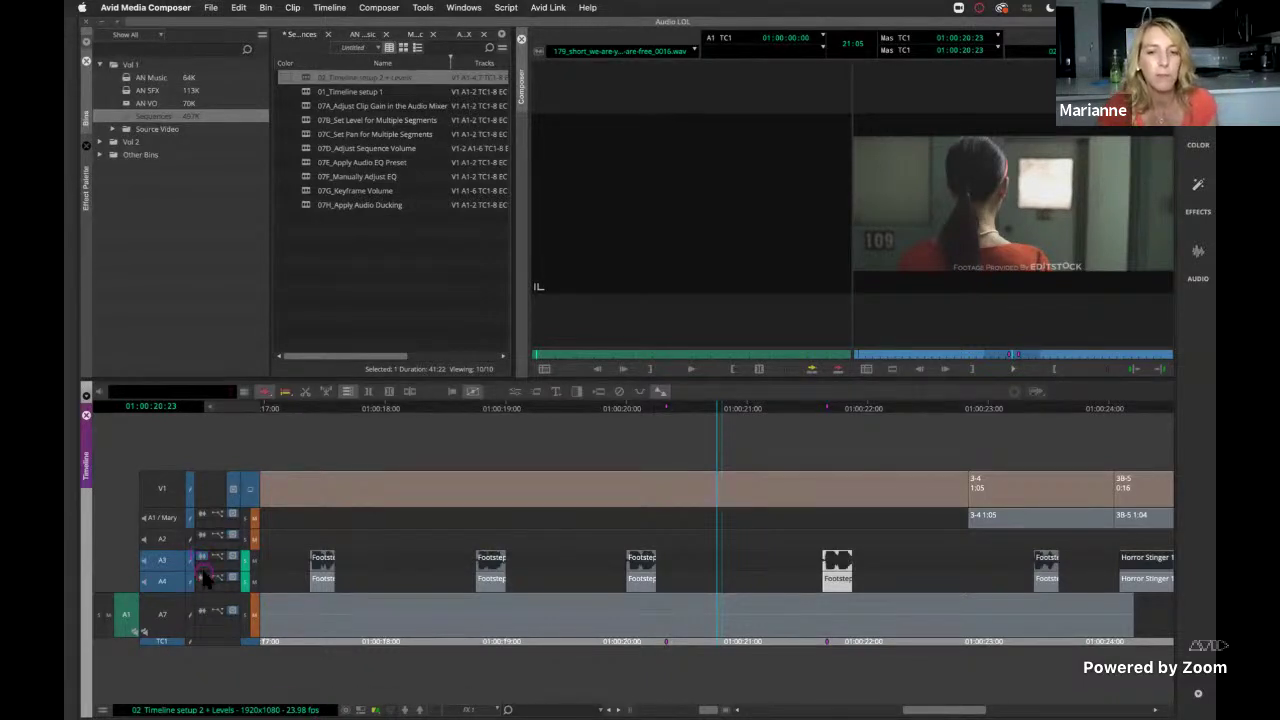
left_click(205, 578)
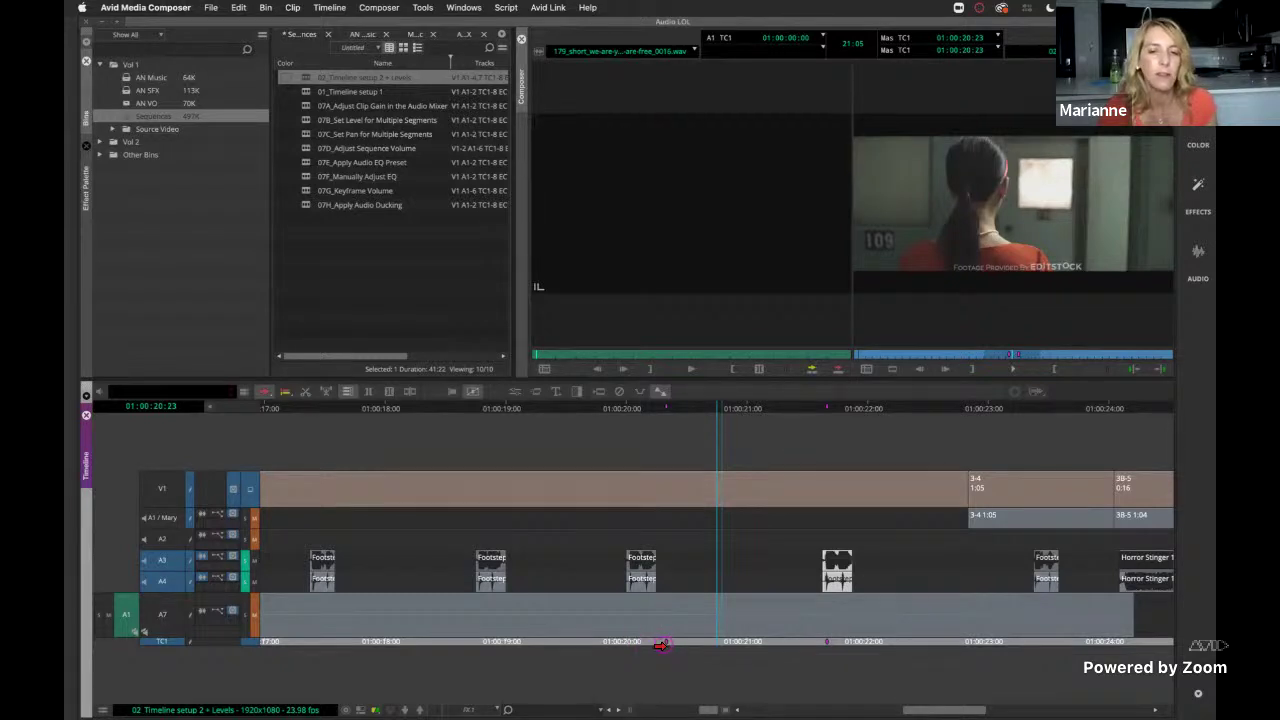
left_click(608, 643)
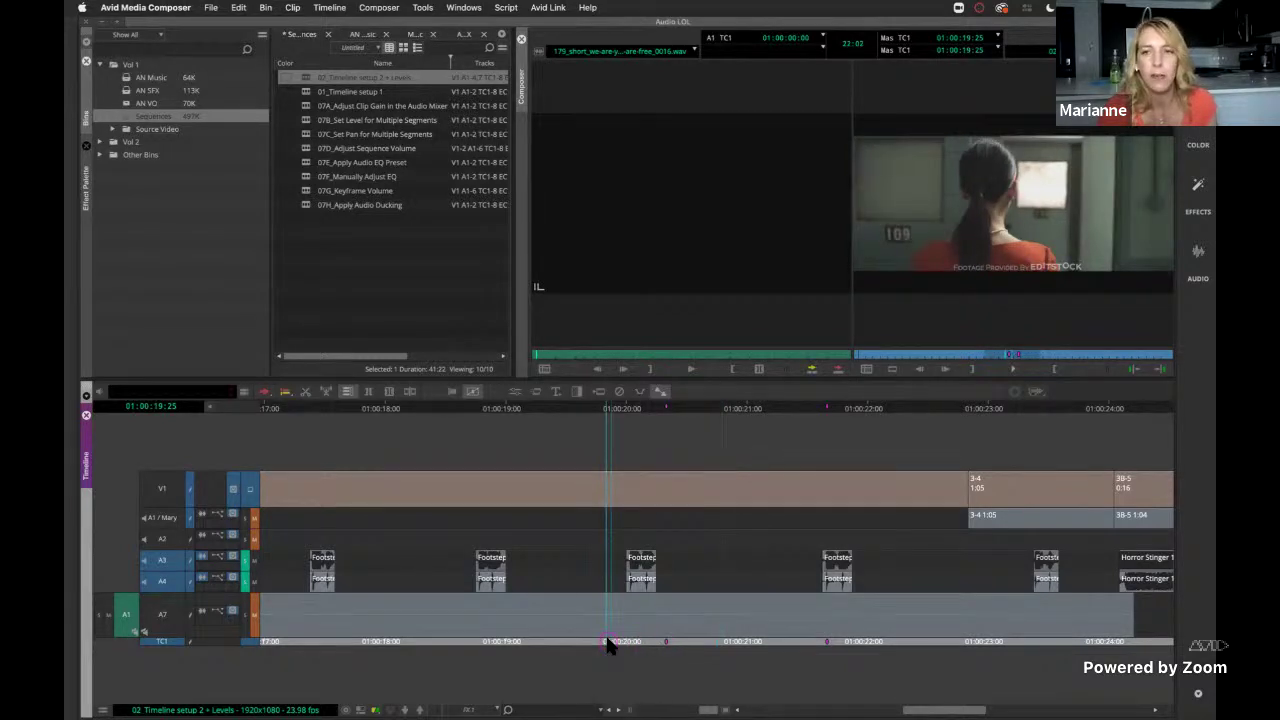
key("space")
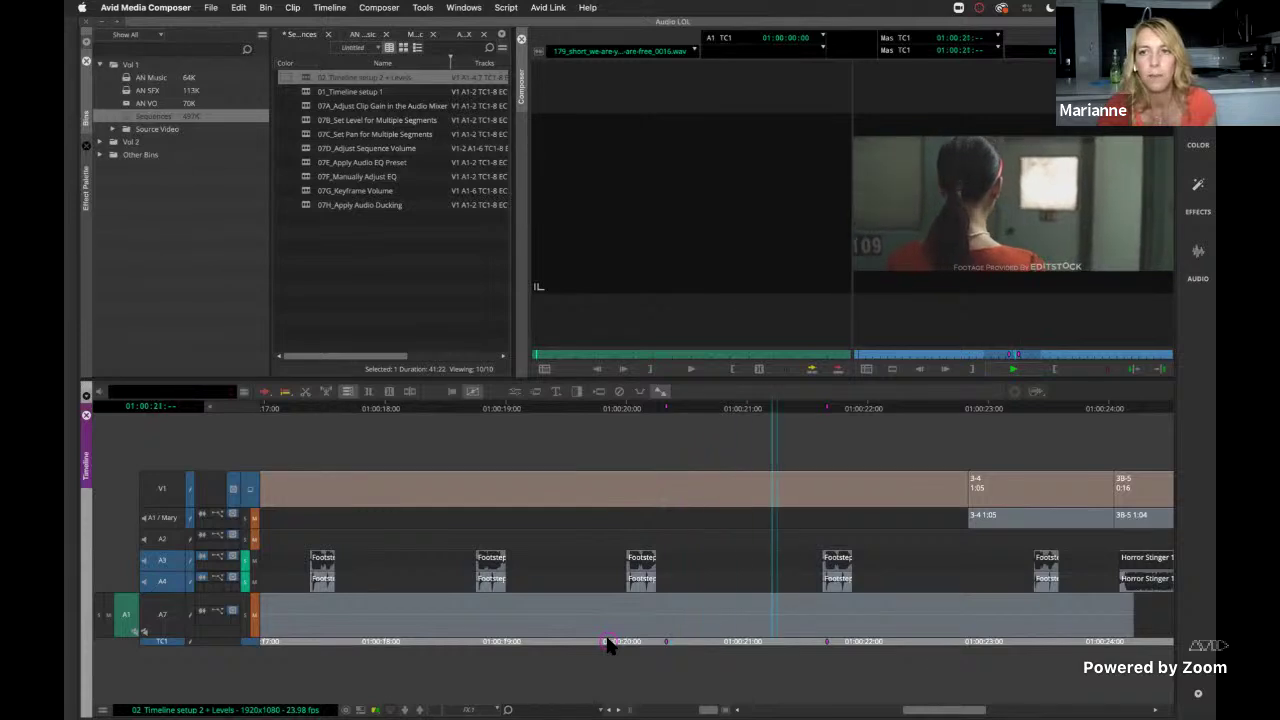
key("space")
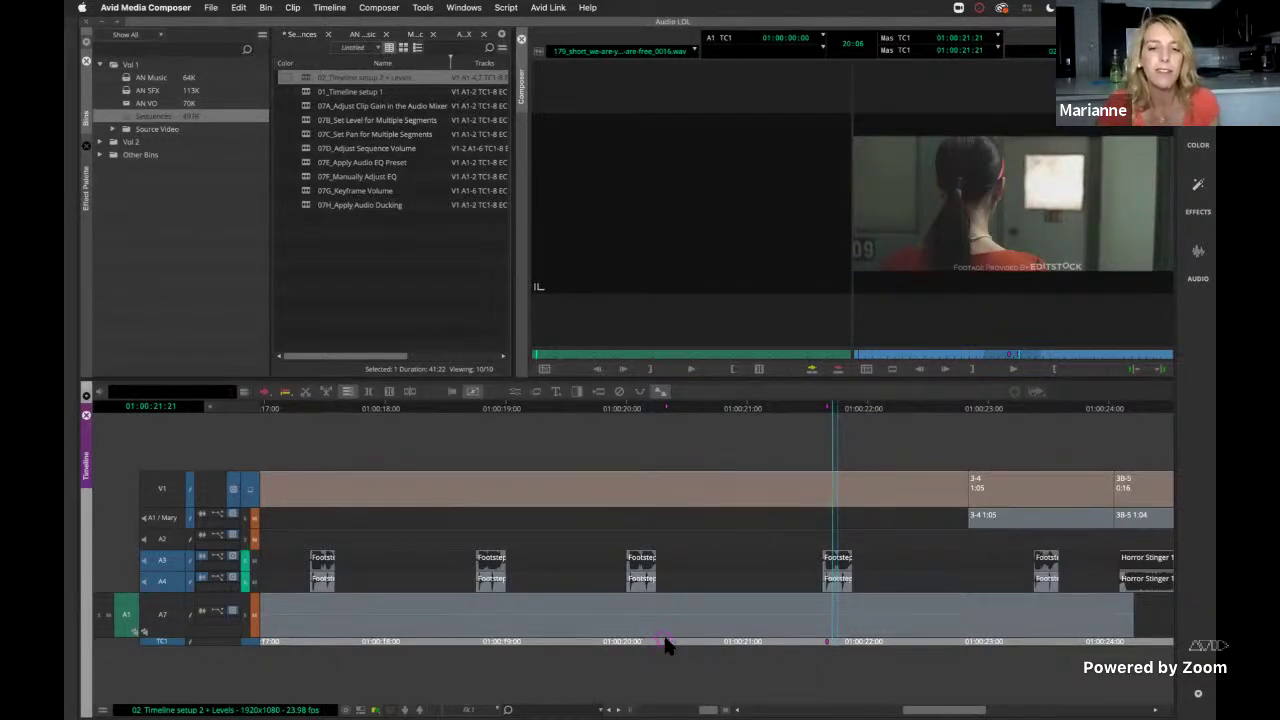
Nudge the footstep effect near 01:00:20 on A3/A4 frame by frame into sync.
left_click(645, 563)
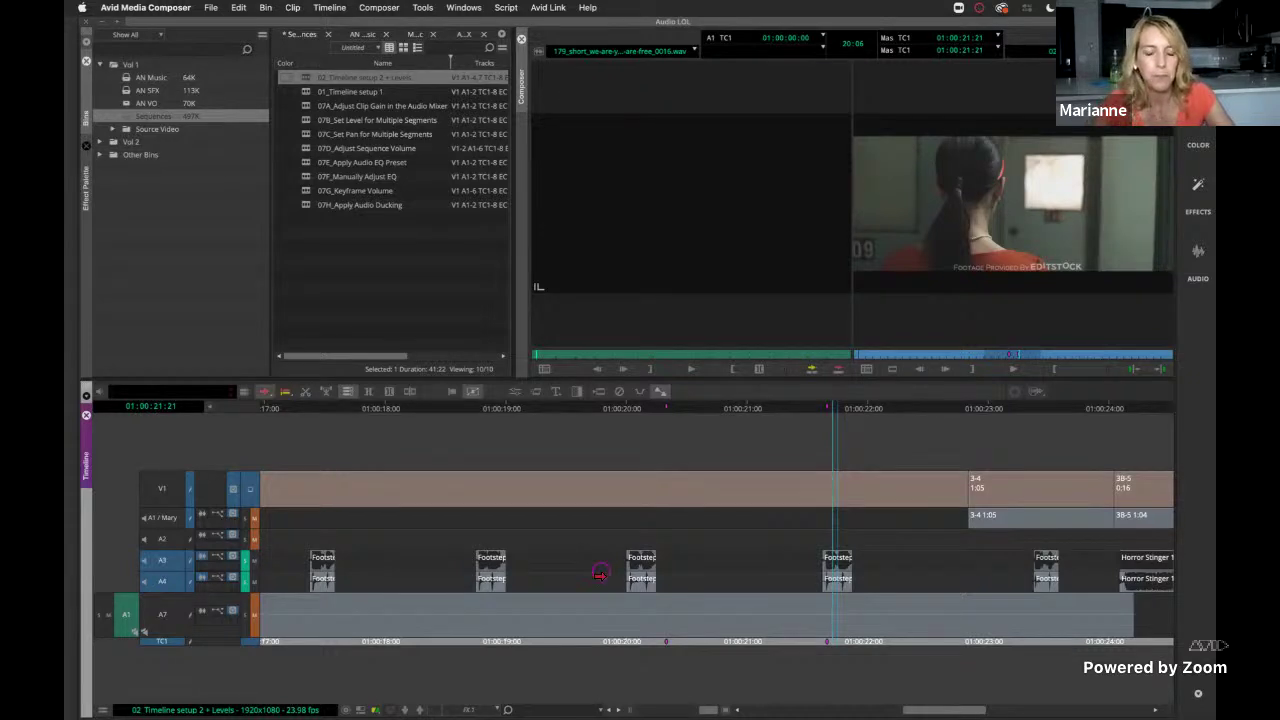
left_click(645, 562)
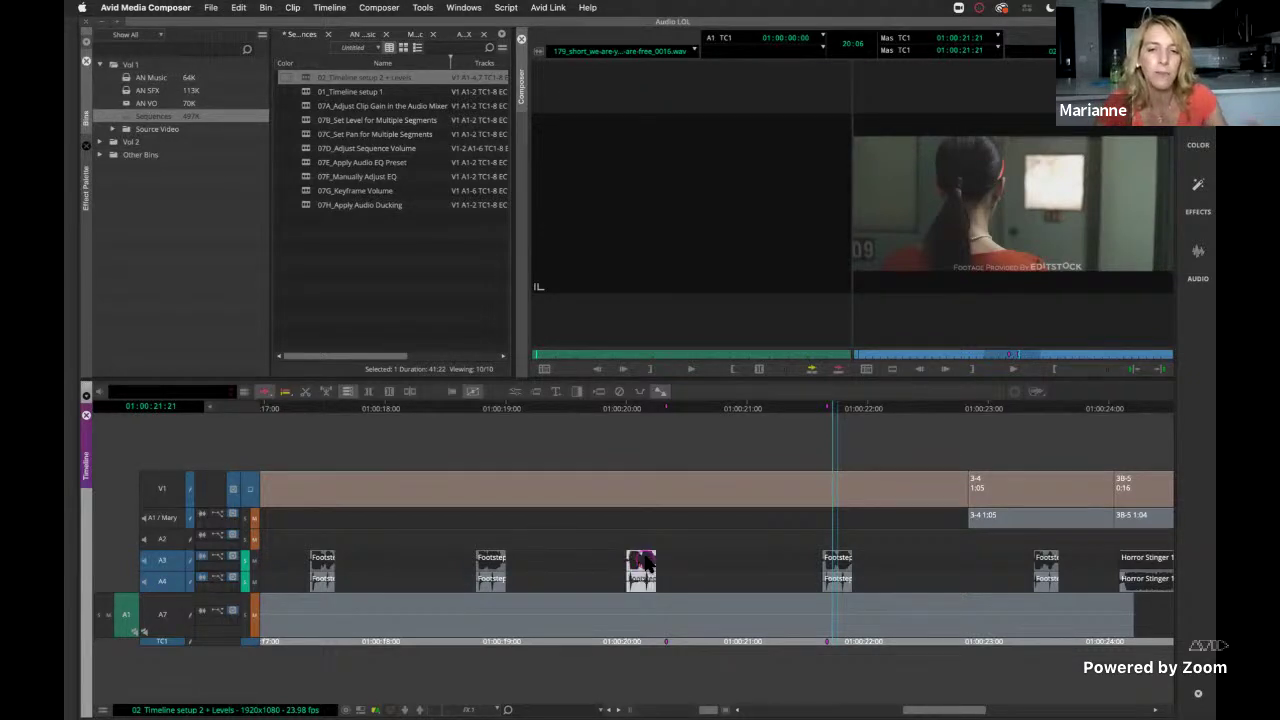
left_click(641, 562)
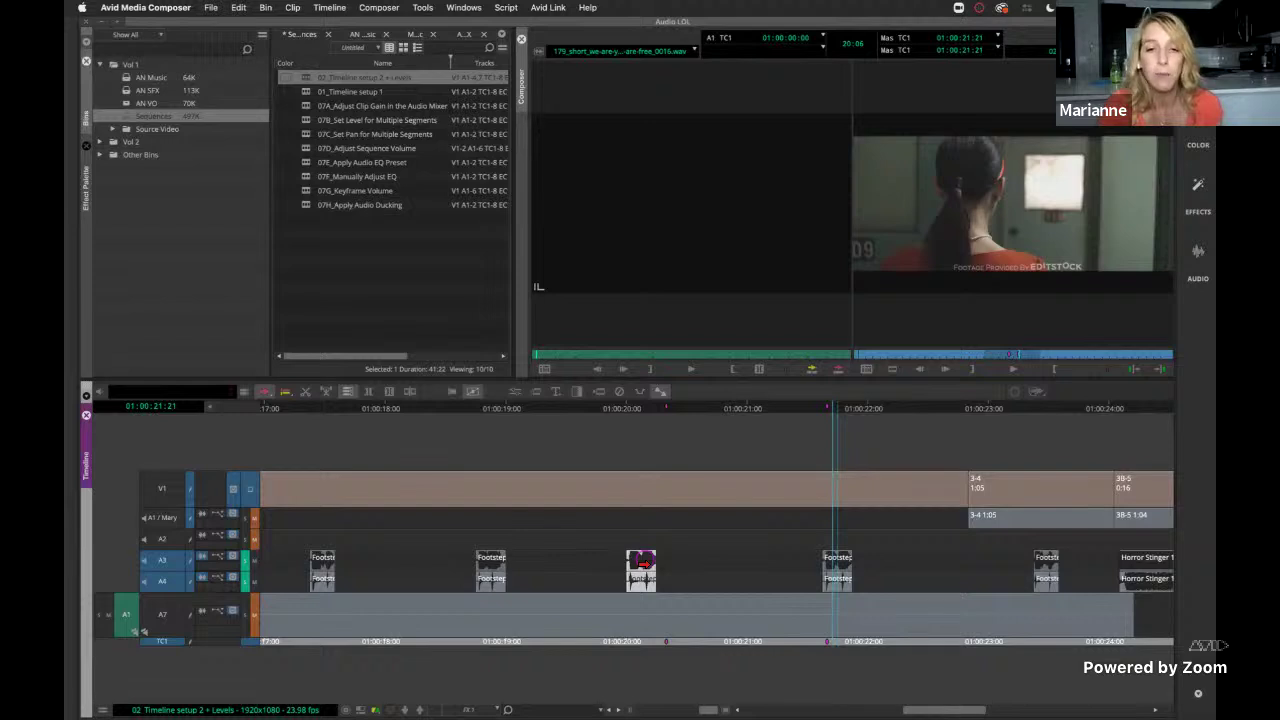
mouse_move(641, 562)
left_mouse_down()
mouse_move(671, 562)
mouse_move(645, 563)
left_mouse_up()
key("ctrl+z")
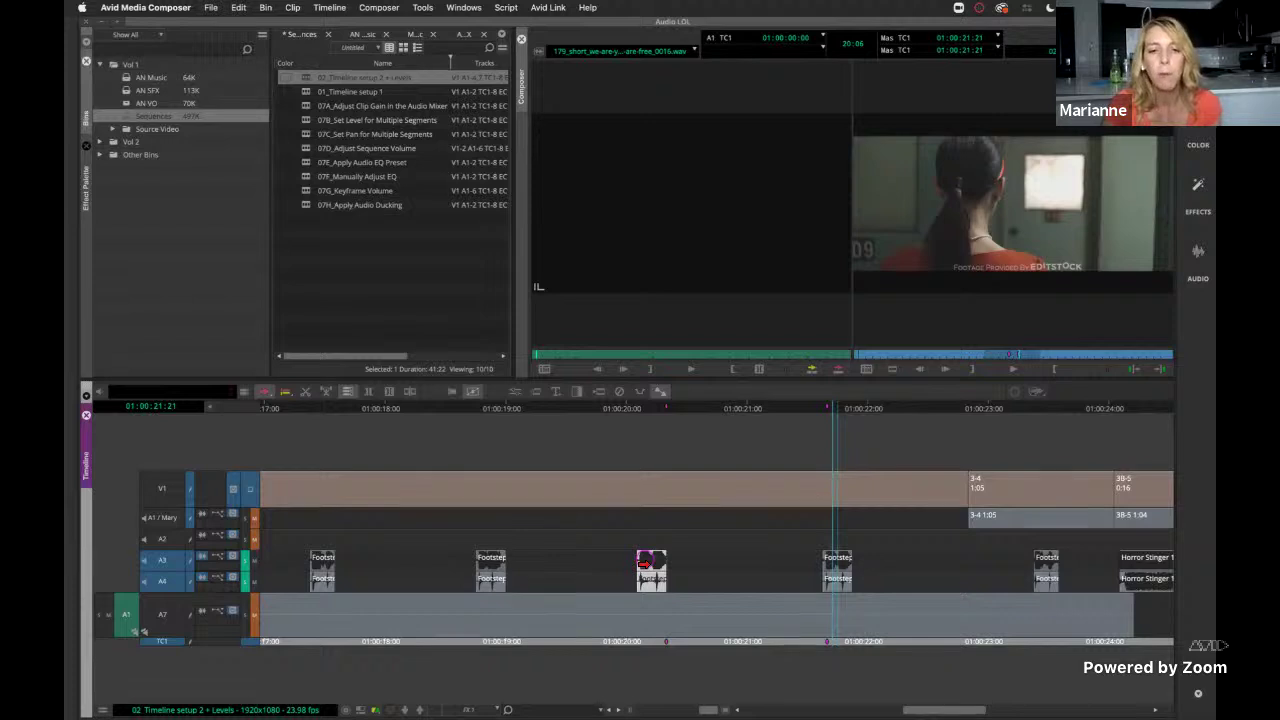
key("period")
key("period")
key("period")
key("period")
key("period")
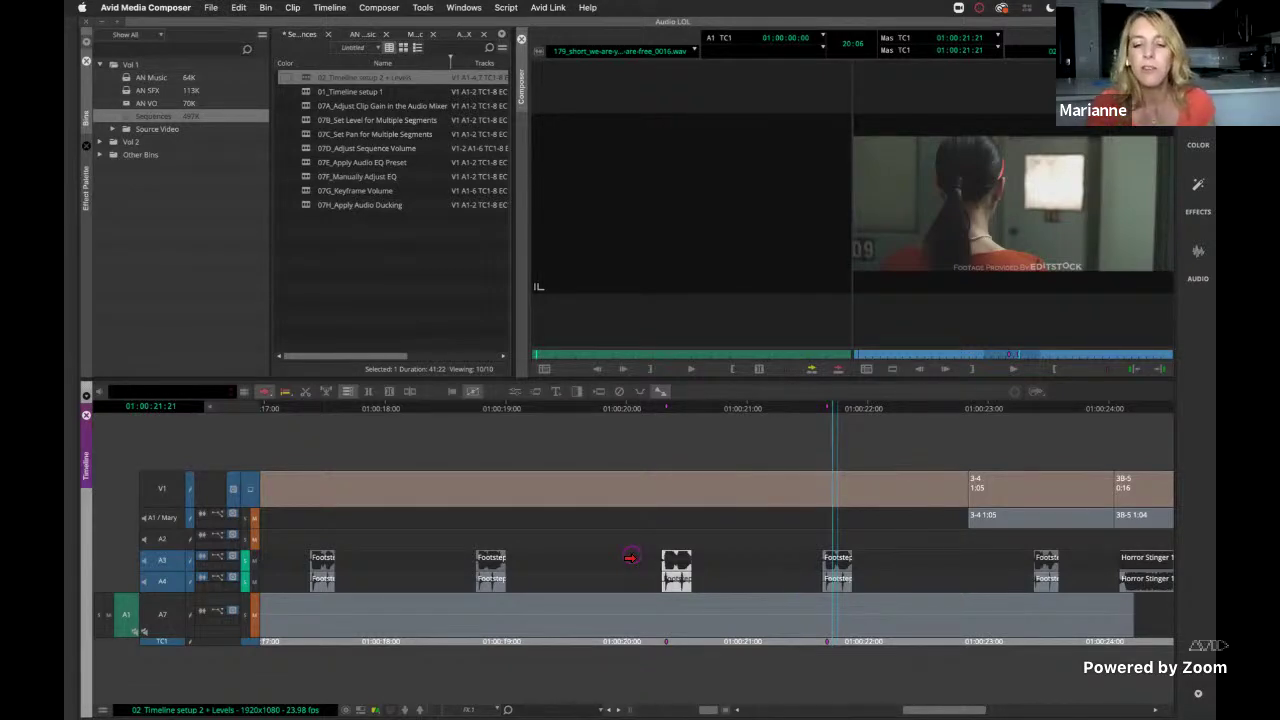
key("comma")
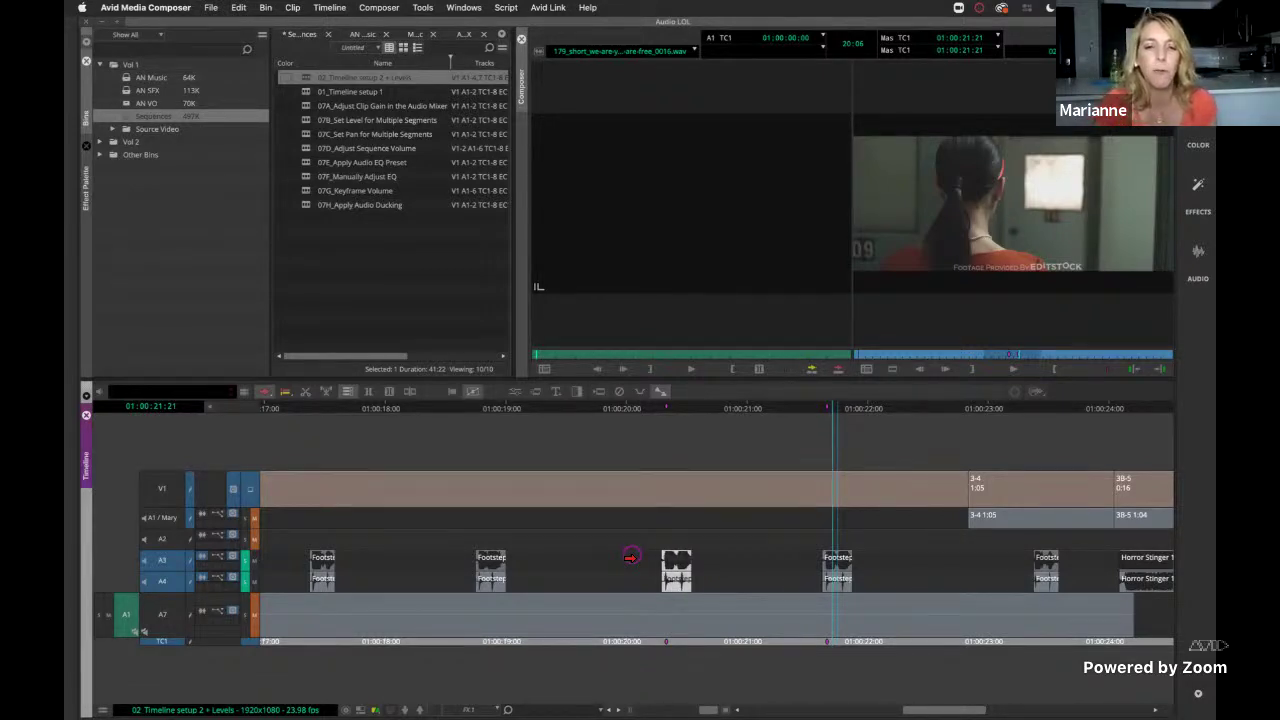
key("period")
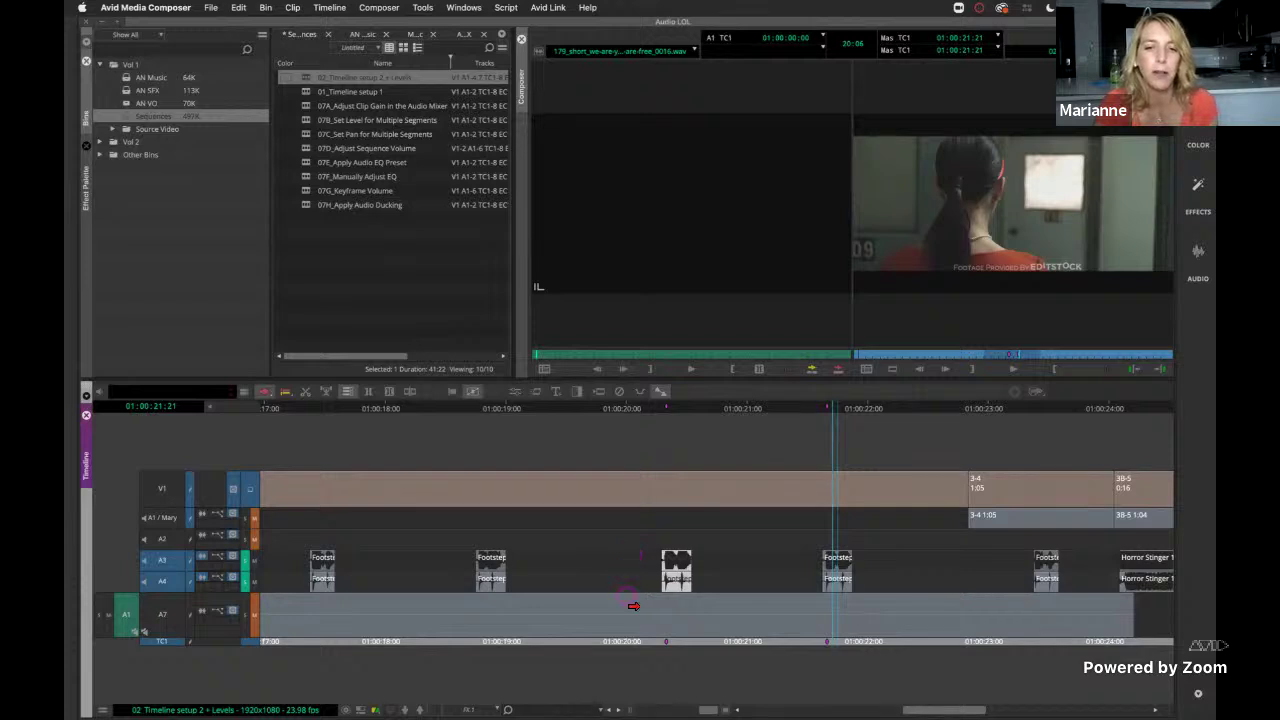
Nudge the next footstep effect near 01:00:21 one frame each way to check sync.
left_click(831, 562)
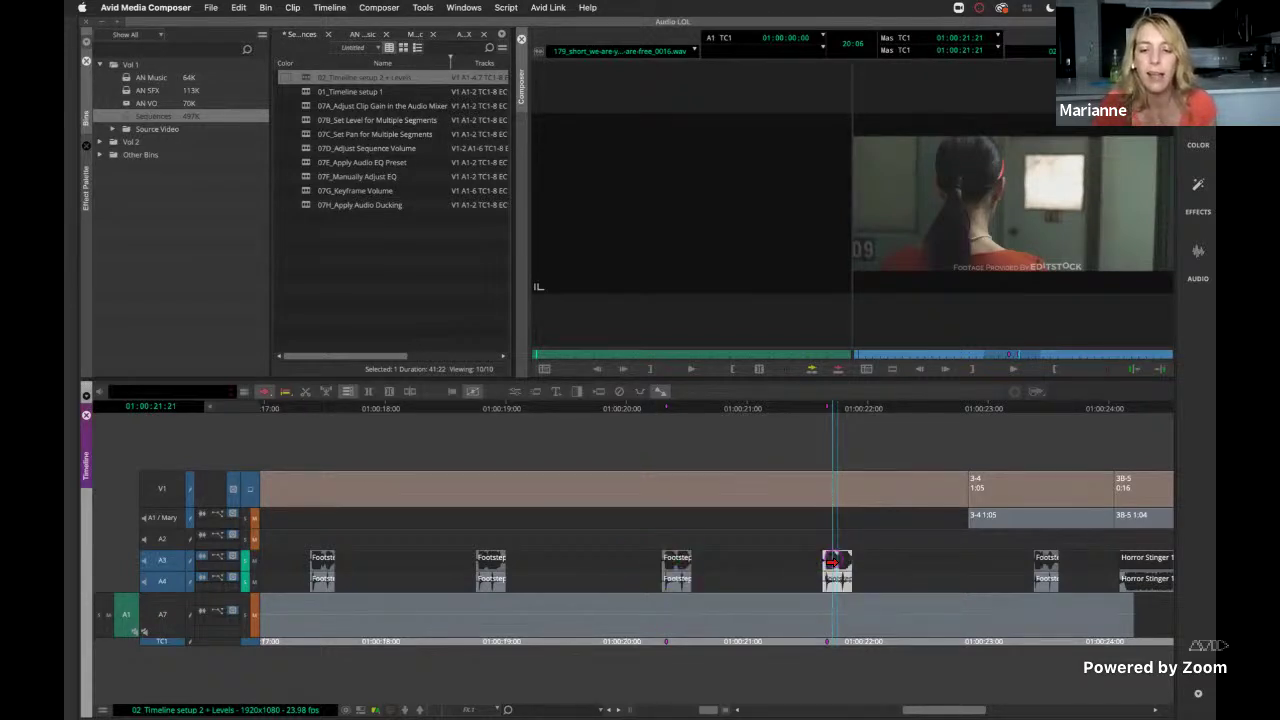
key("period")
key("comma")
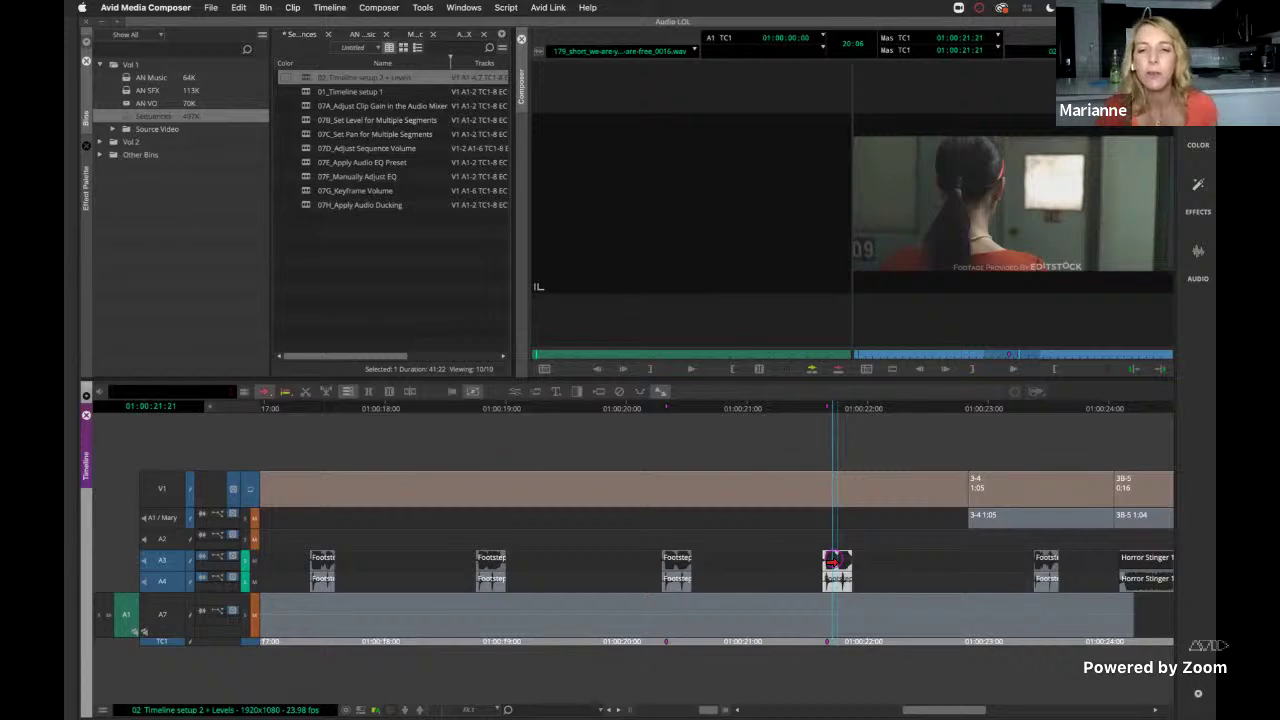
Park the playhead at 01:00:21:24 and zoom out to show the whole sequence.
left_click(840, 641)
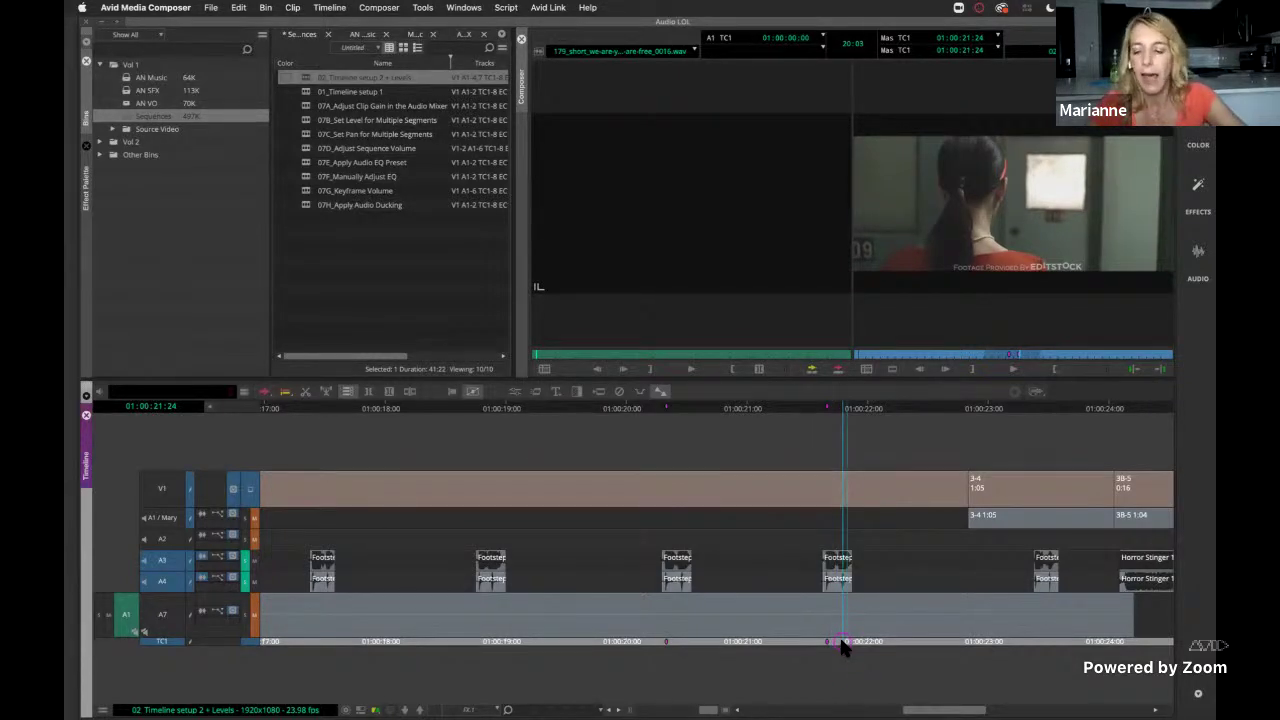
key("super+bracketleft")
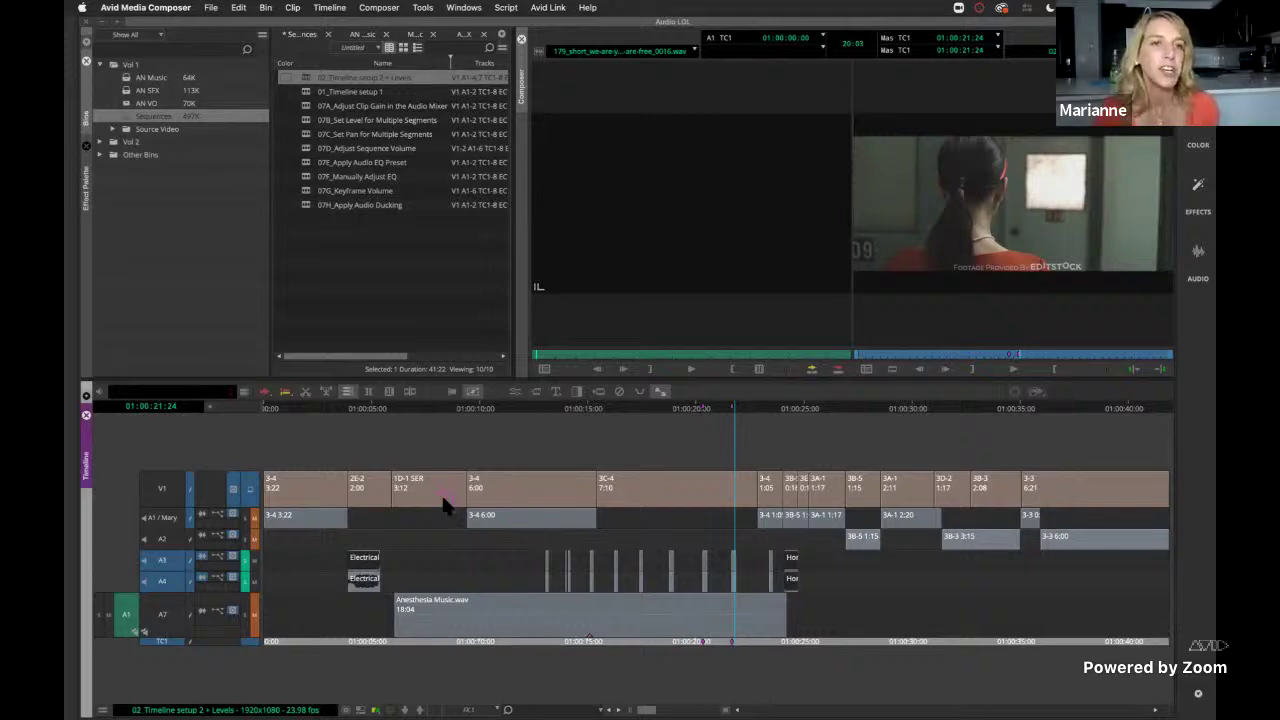
In the AN SFX bin, rename 039725637-electrical-pulse-buzz_TEMP.wav to 'Xray sound.wav'.
double_click(133, 91)
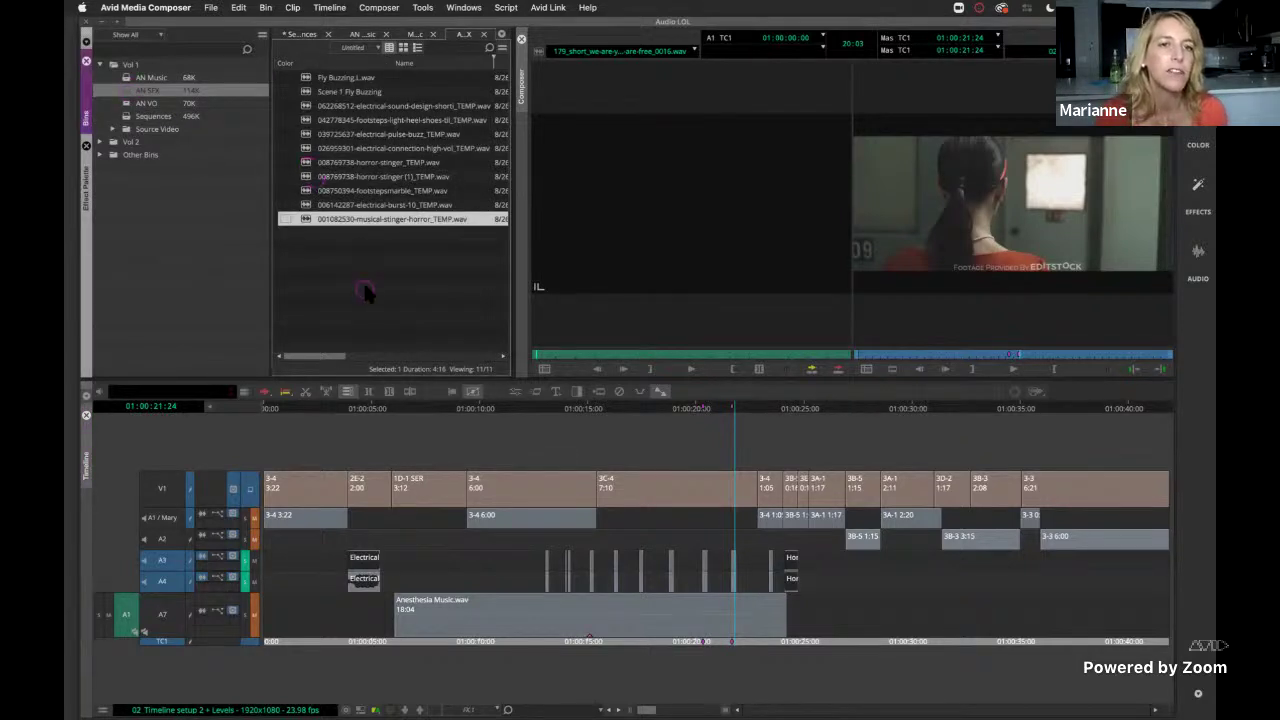
left_click(357, 205)
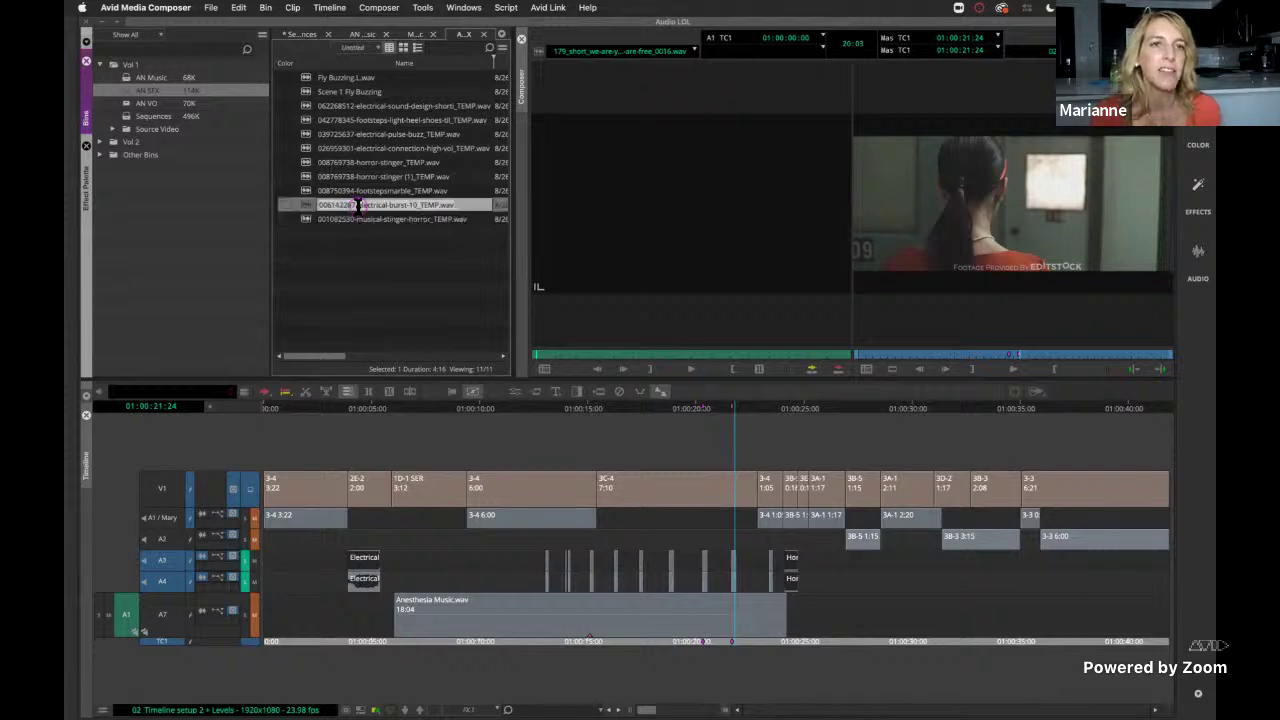
left_click(352, 134)
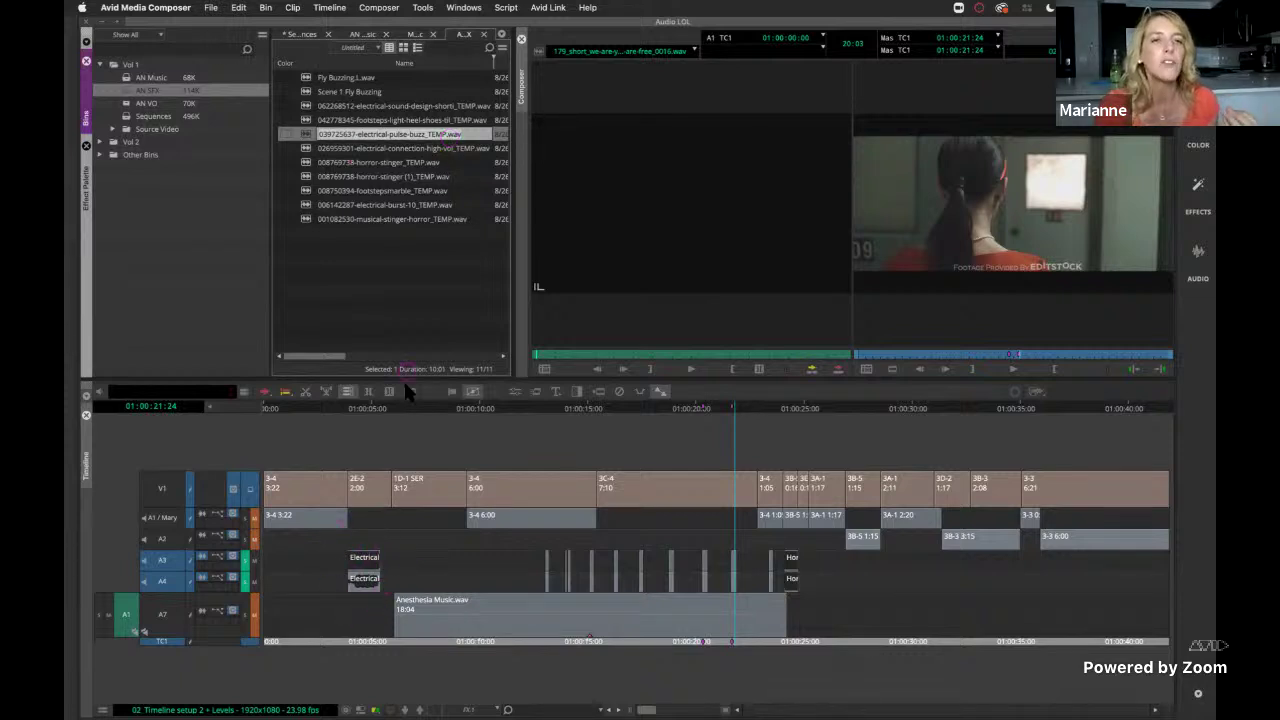
left_click(352, 136)
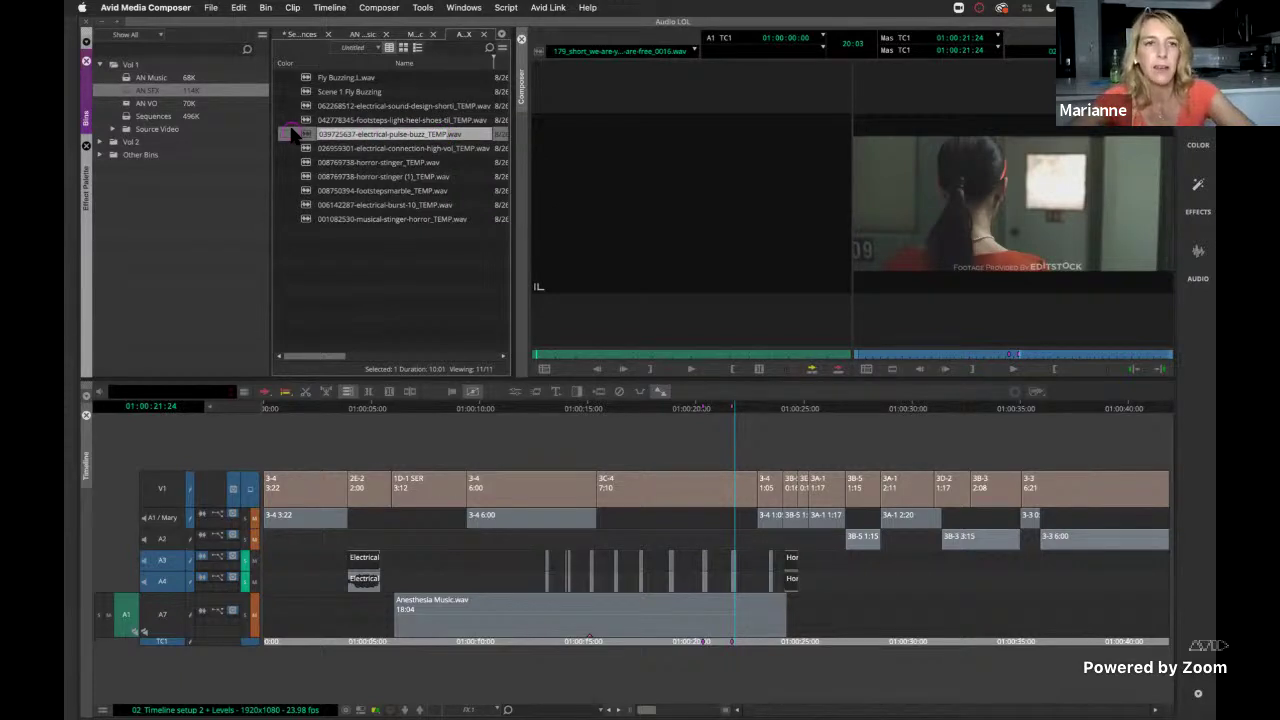
type("Ki")
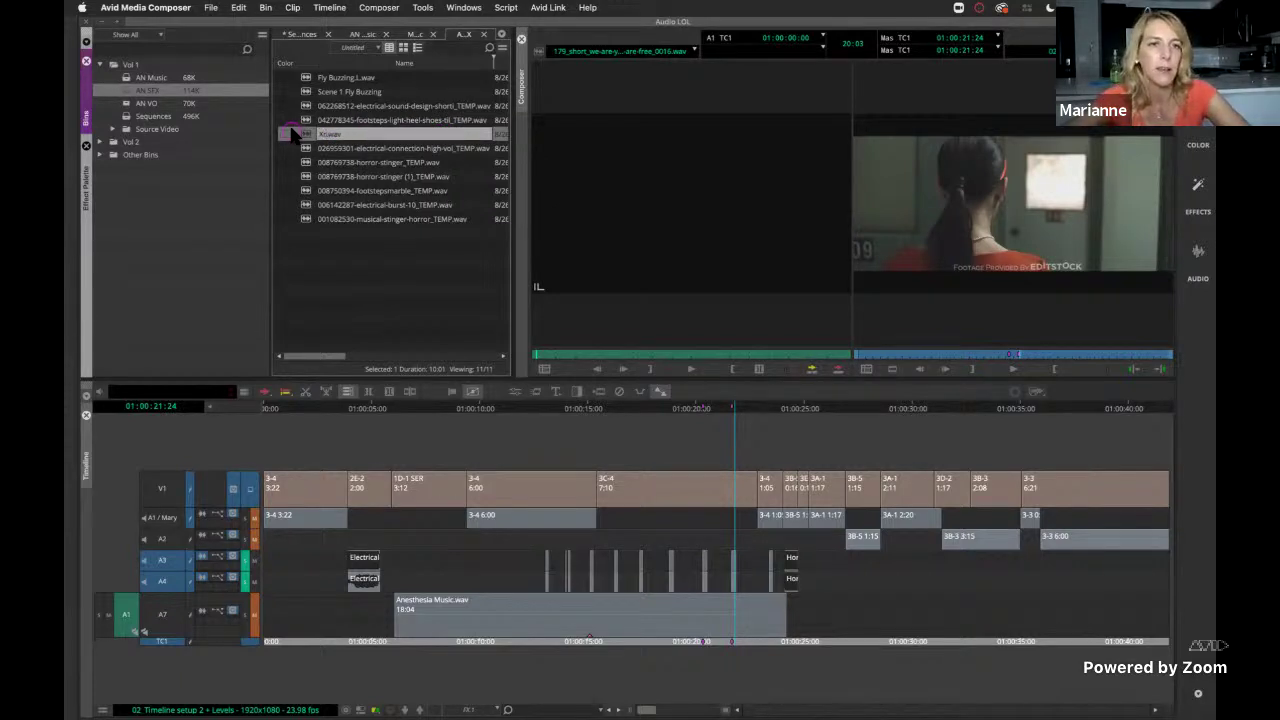
type(" sound")
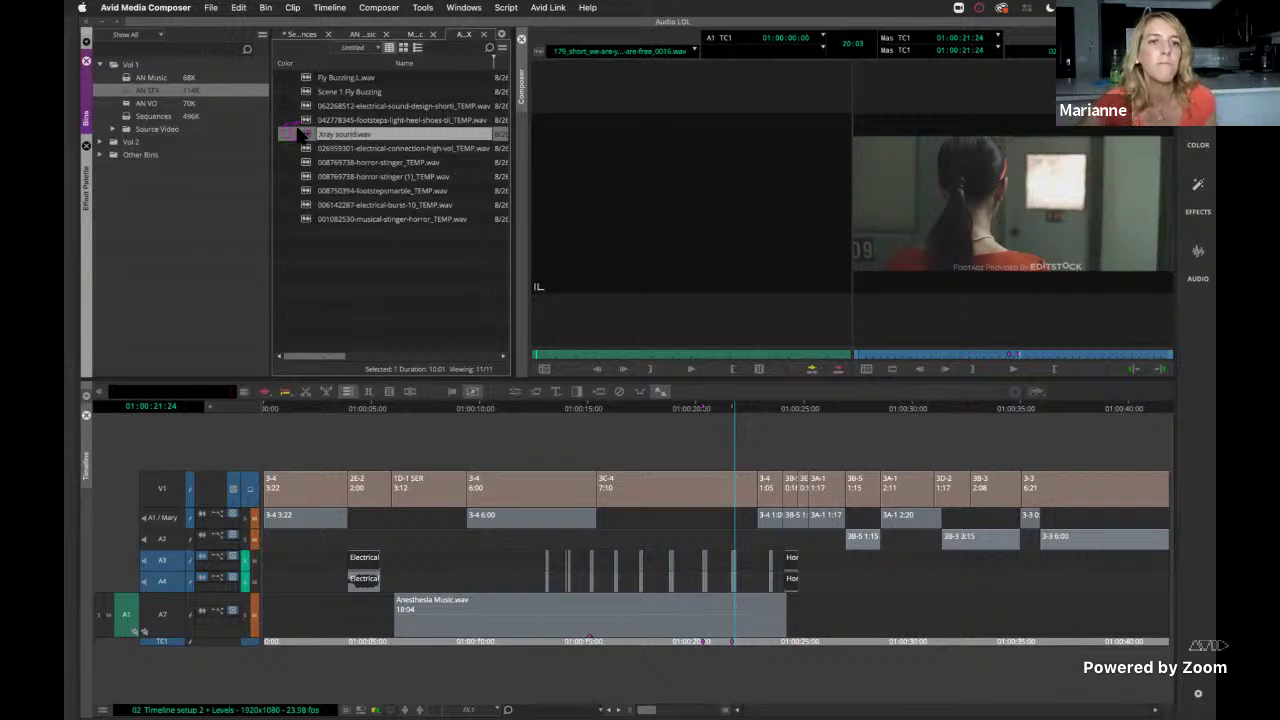
left_click(304, 136)
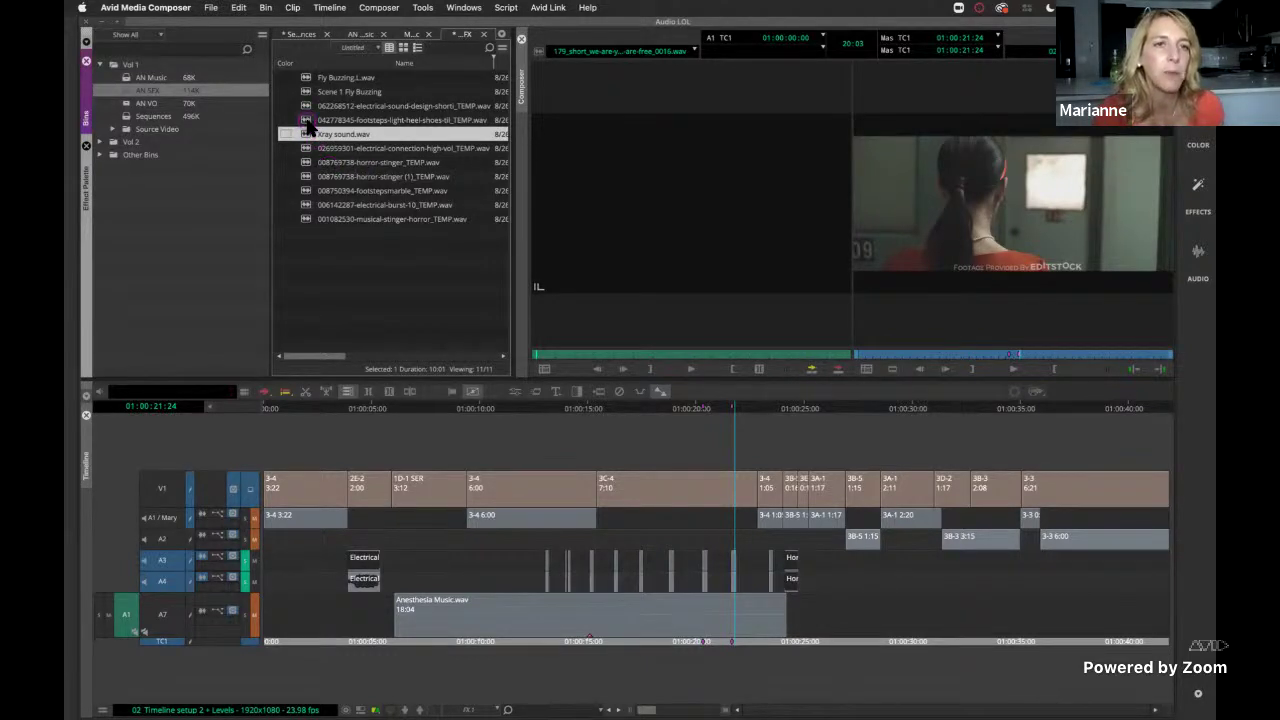
Load the light heel shoes footsteps clip and make a subclip named 'Tip toe footstep'.
double_click(309, 120)
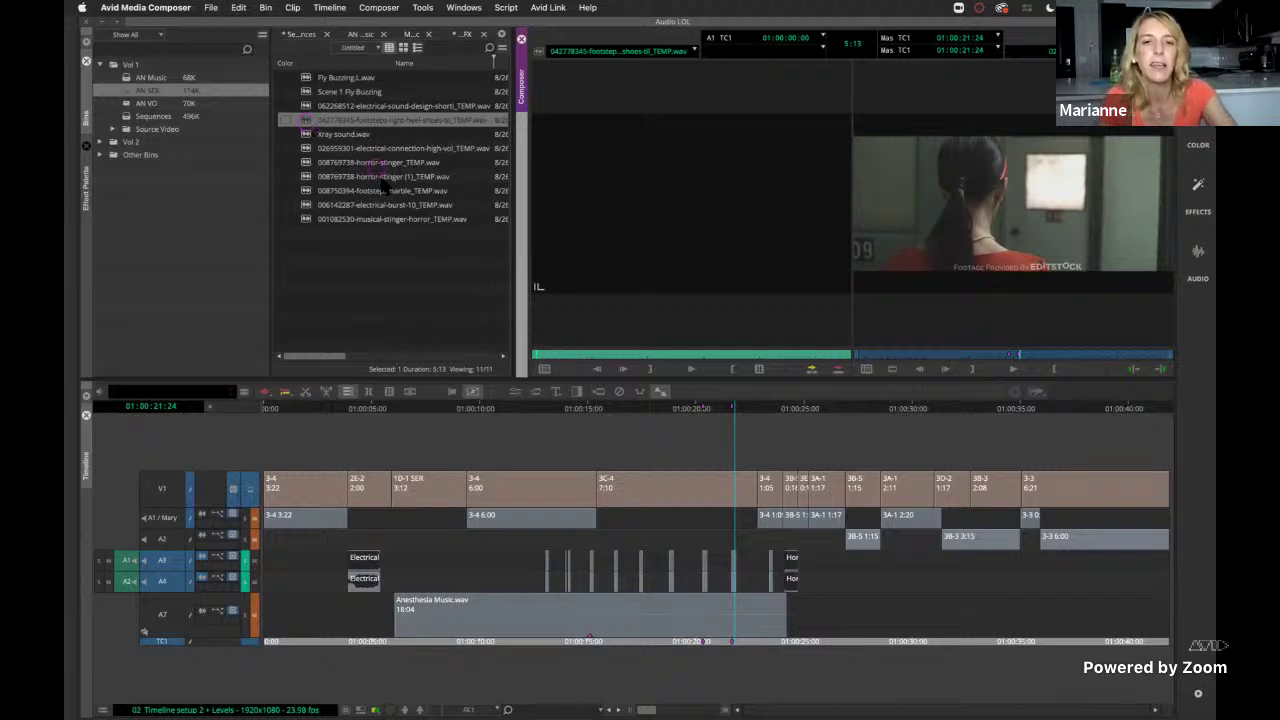
left_click(597, 355)
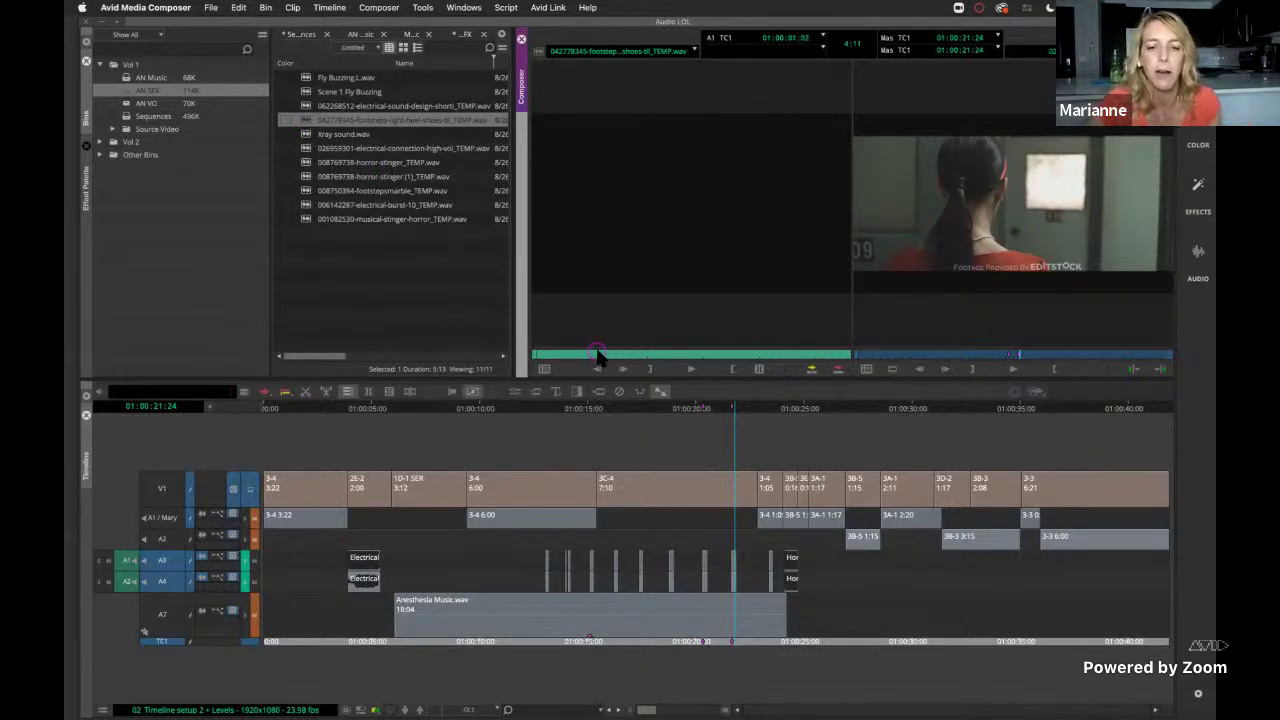
left_click(617, 356)
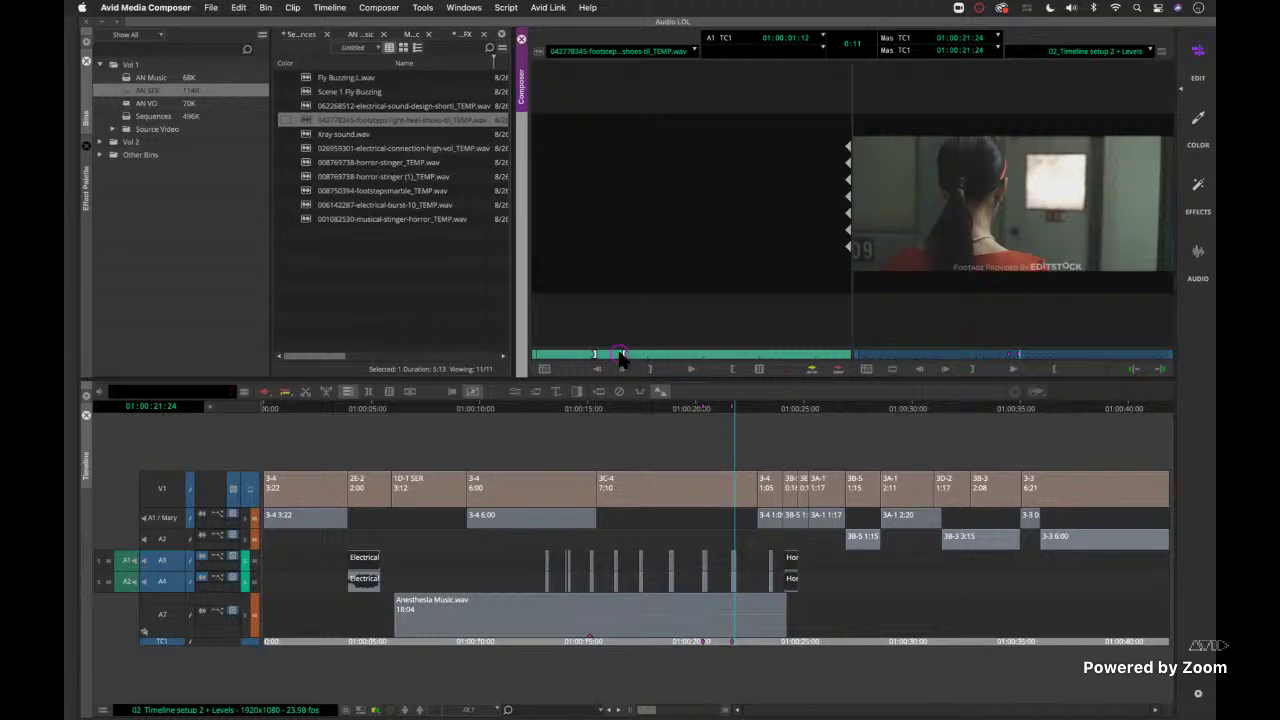
left_click(631, 212)
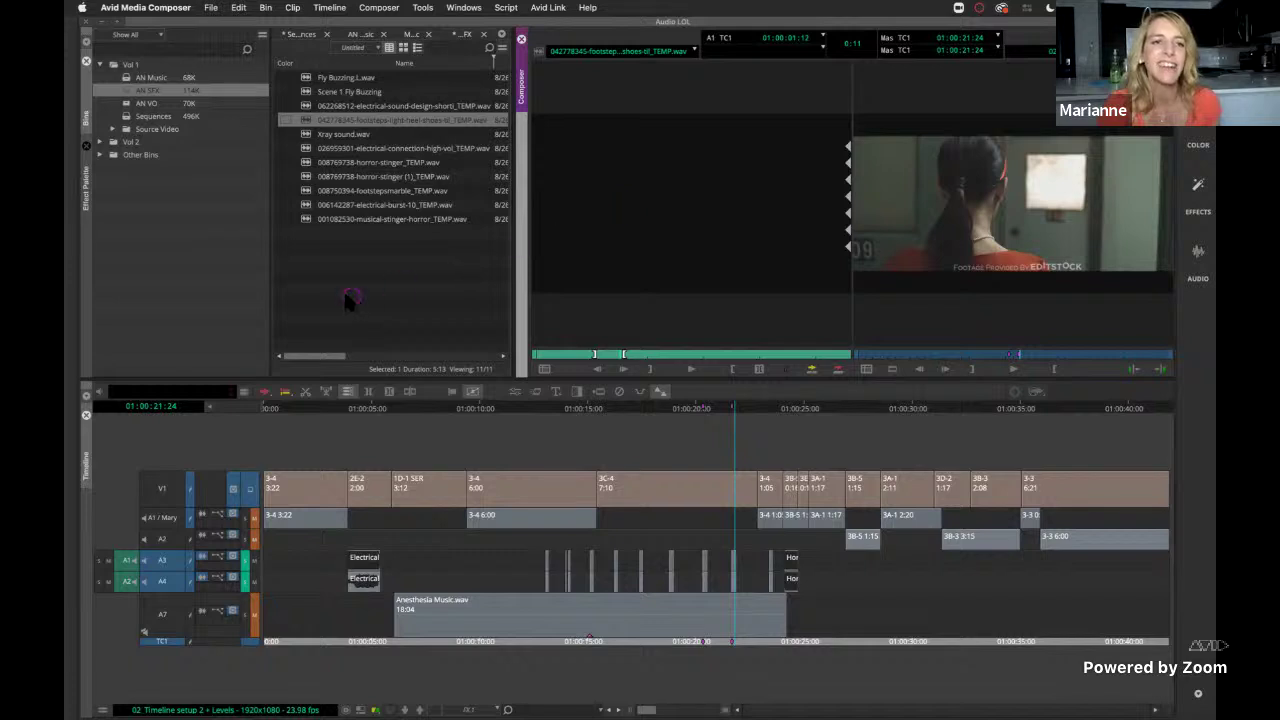
left_click_drag(347, 287, 347, 287)
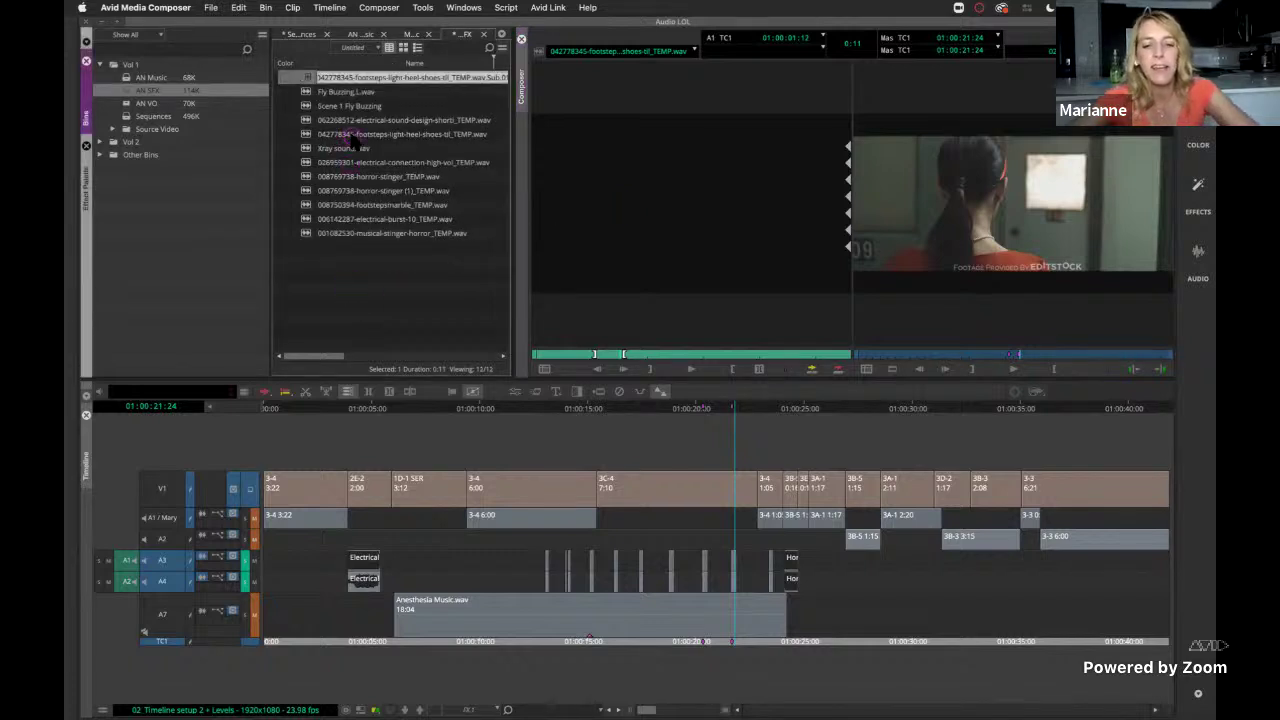
type("Tip c")
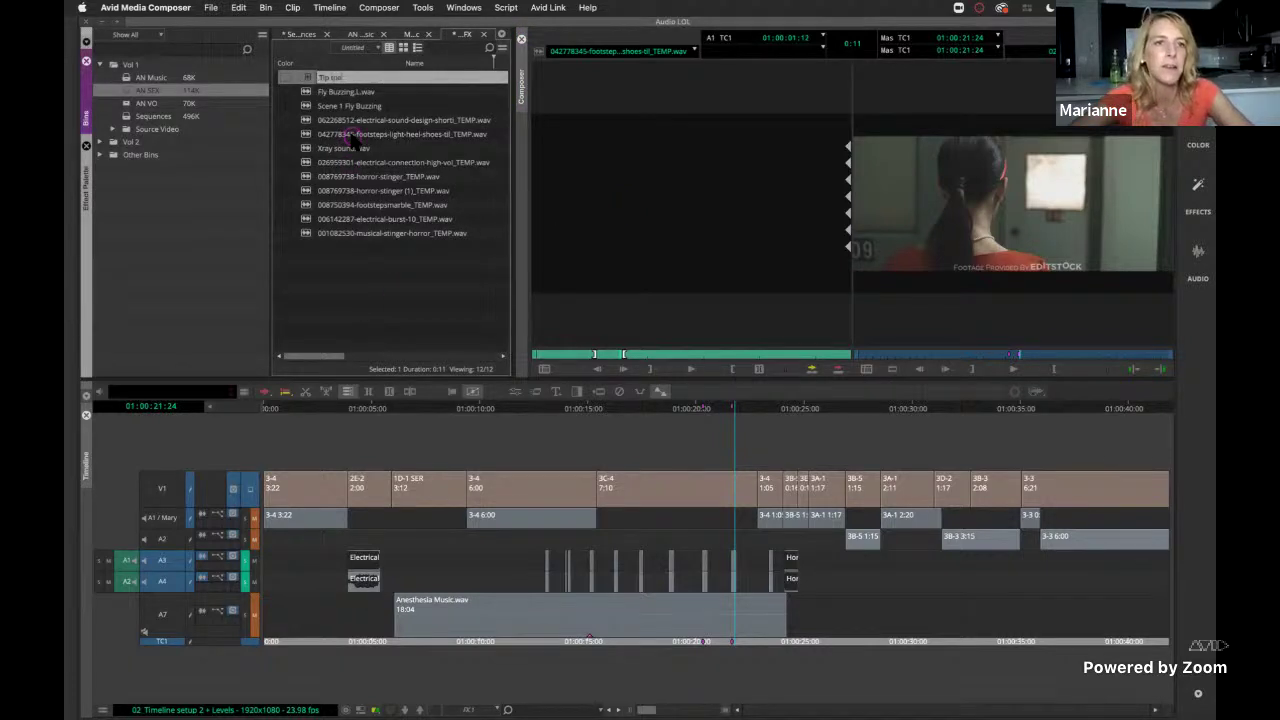
type("oe footstool")
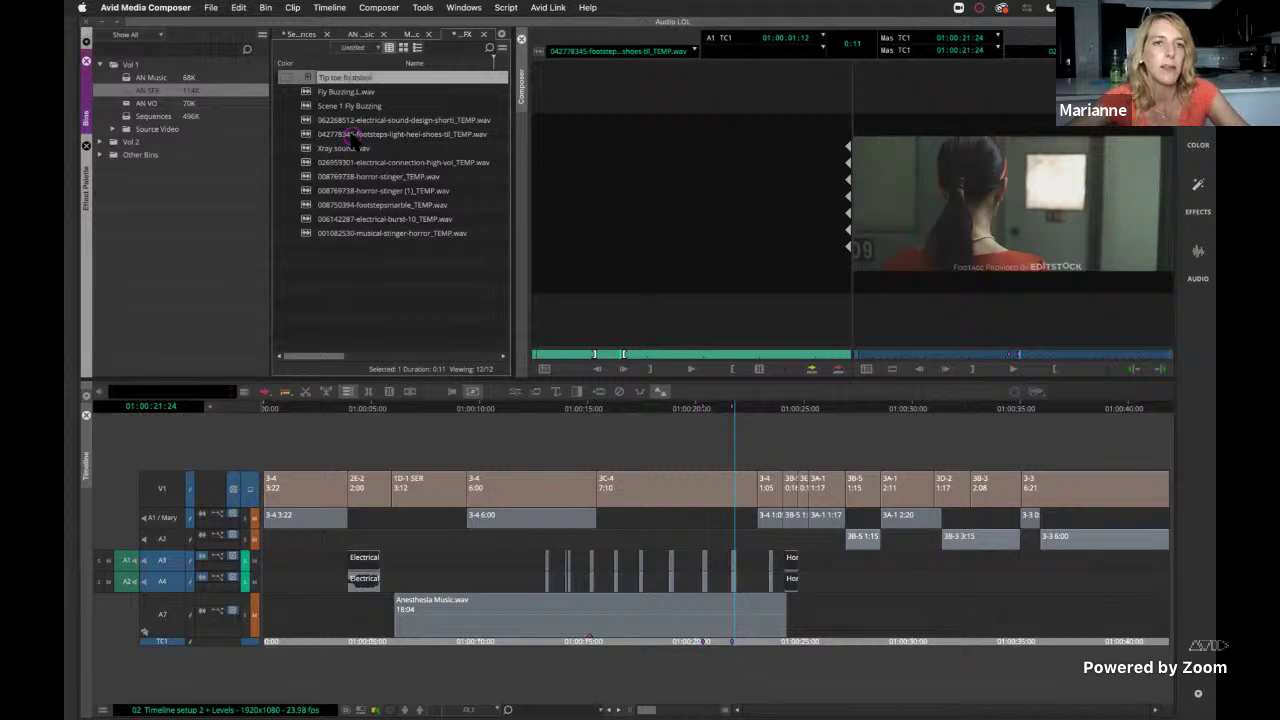
type("ep")
key("Return")
Mark another footstep in the source clip and make a second subclip, 'heal toe'.
left_click_drag(651, 357, 700, 357)
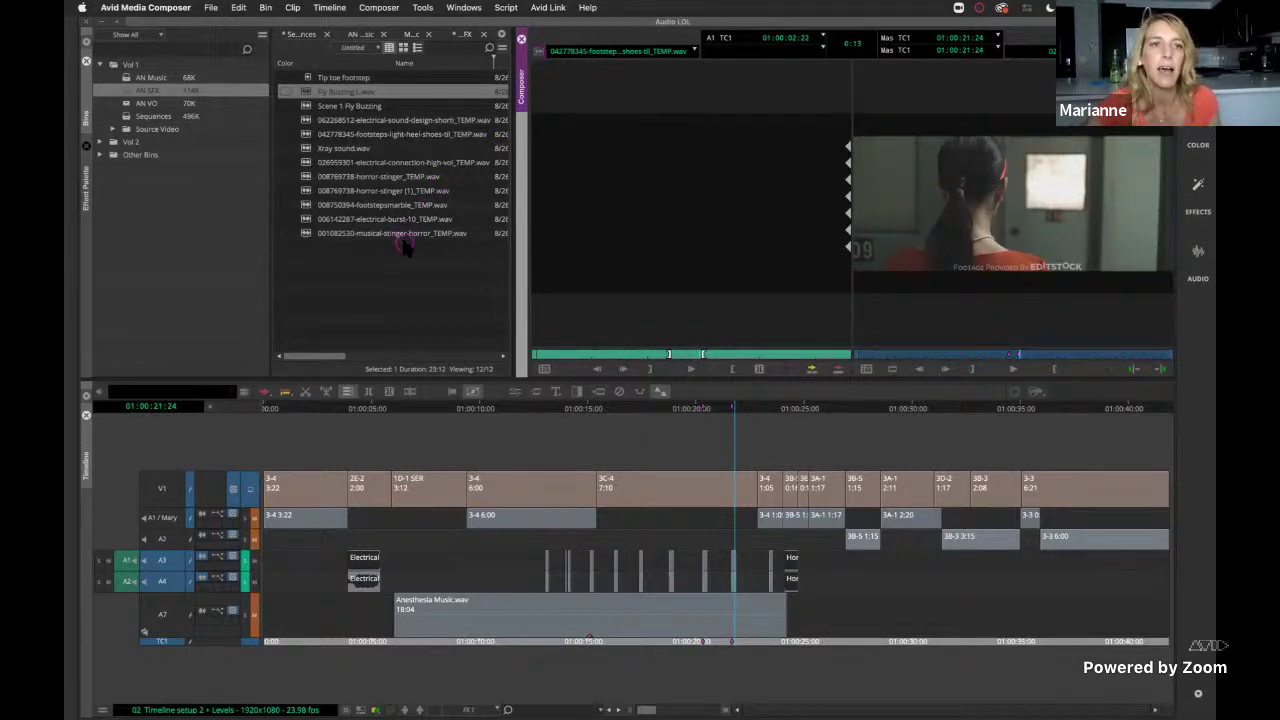
left_click_drag(404, 250, 404, 248)
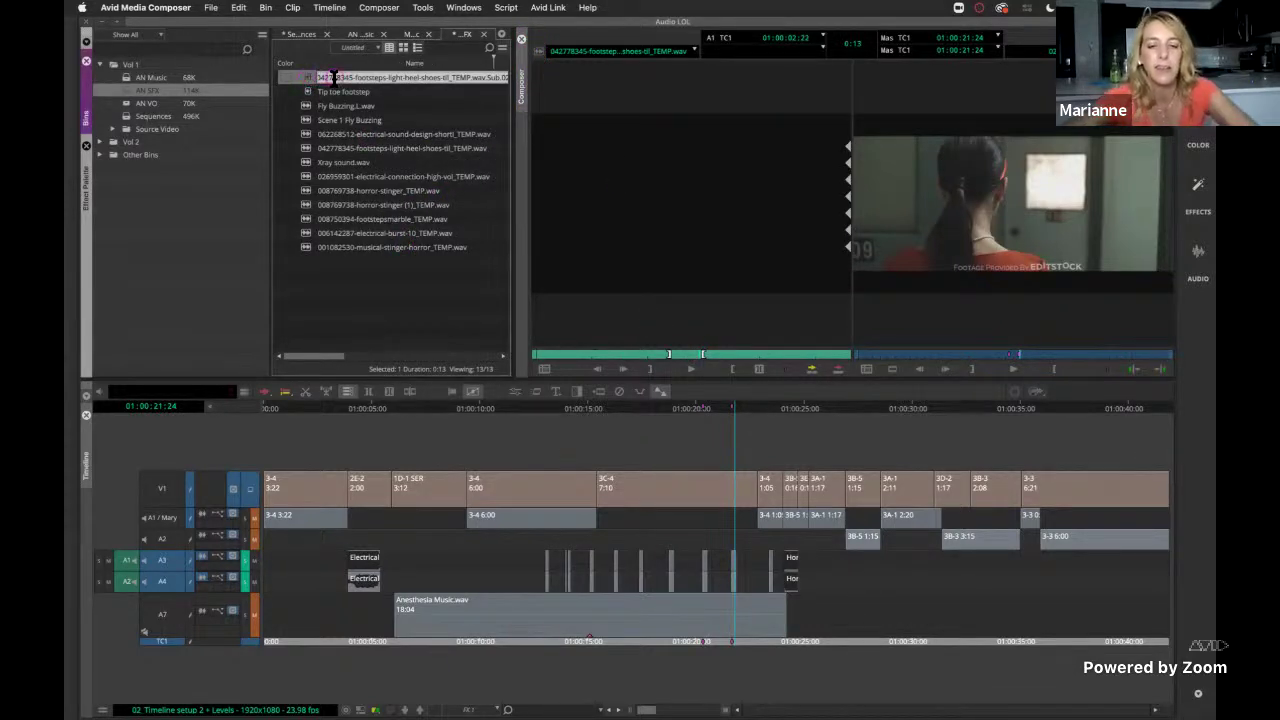
type("Heel toe")
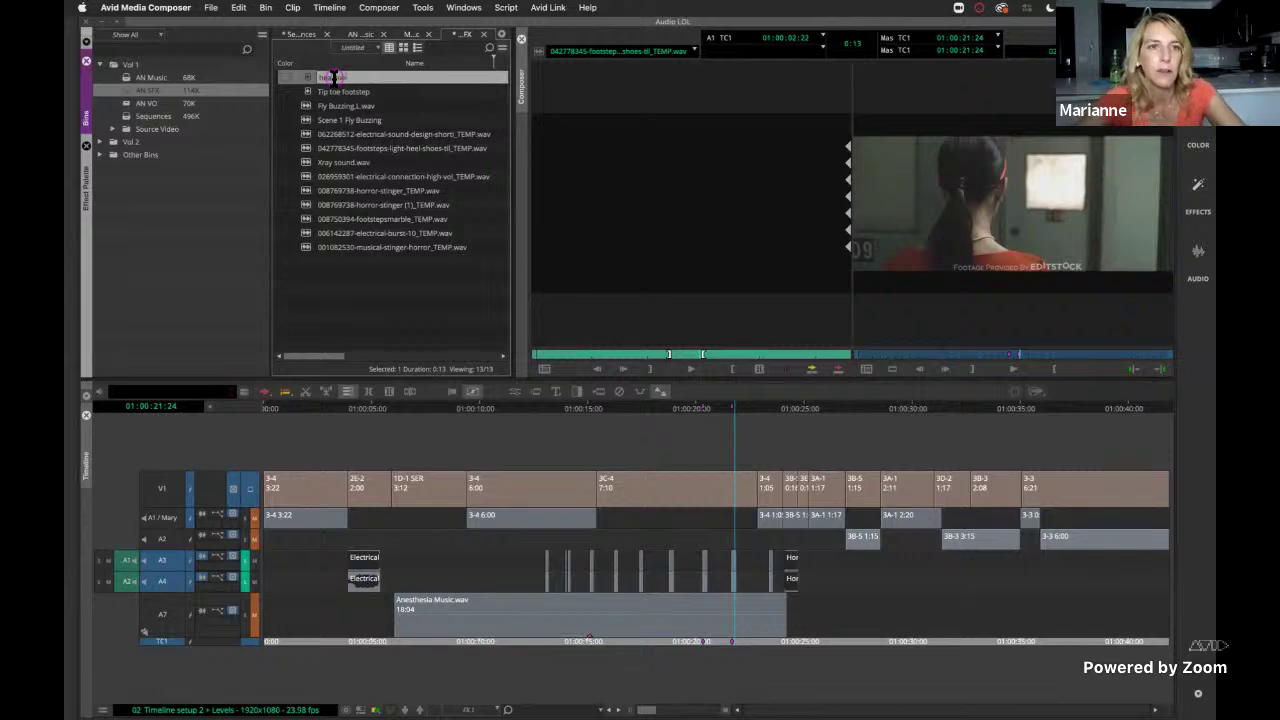
Overwrite the heal toe subclip onto A3/A4 near 01:00:27 and zoom in on it.
double_click(309, 77)
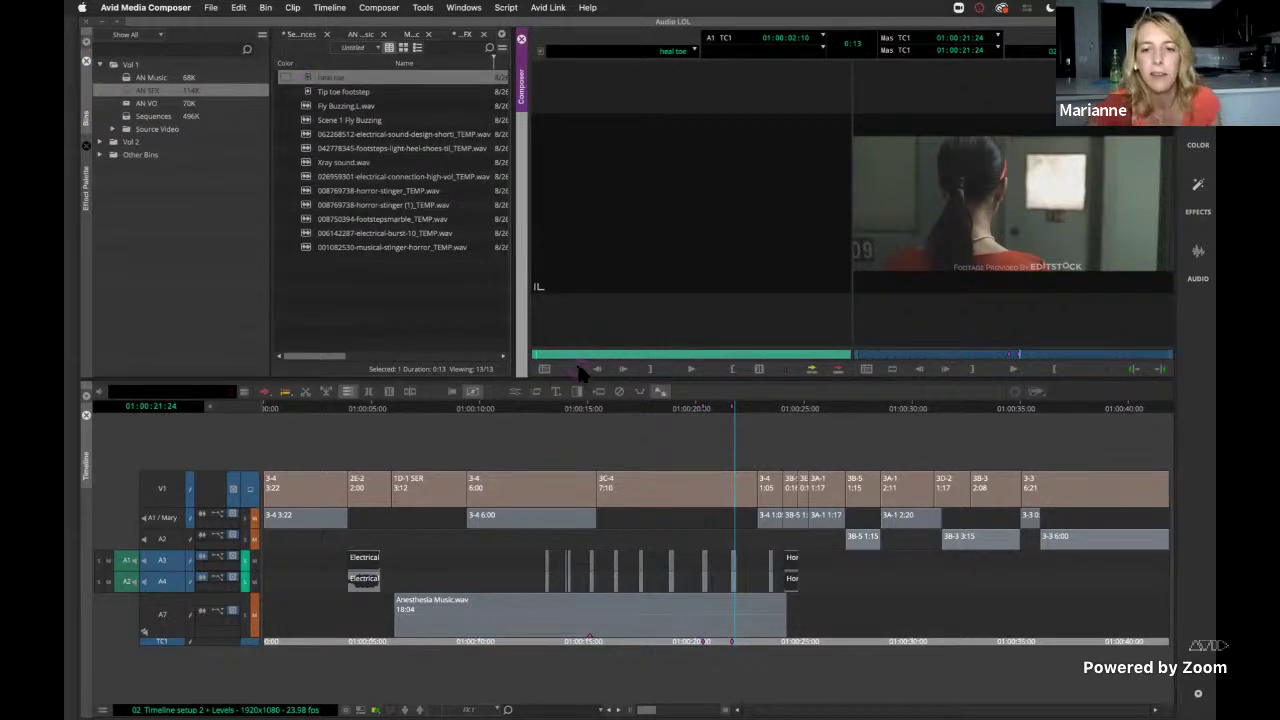
left_click(848, 640)
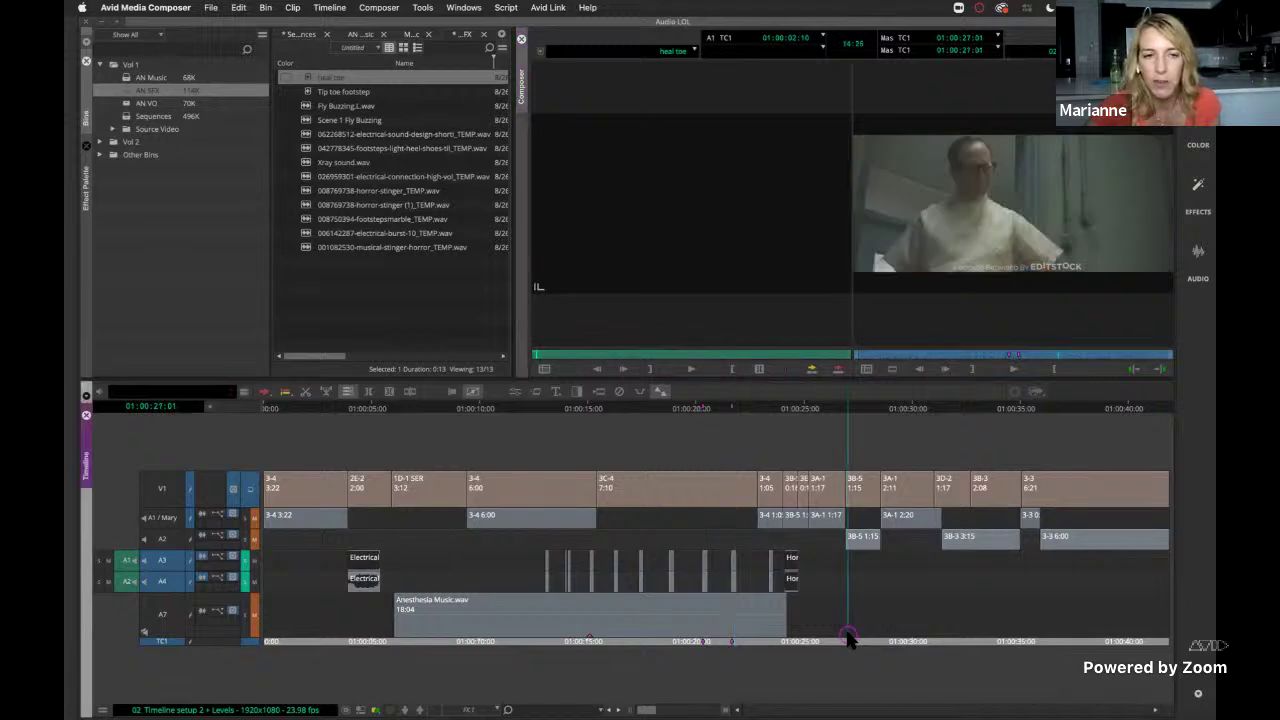
left_click(838, 370)
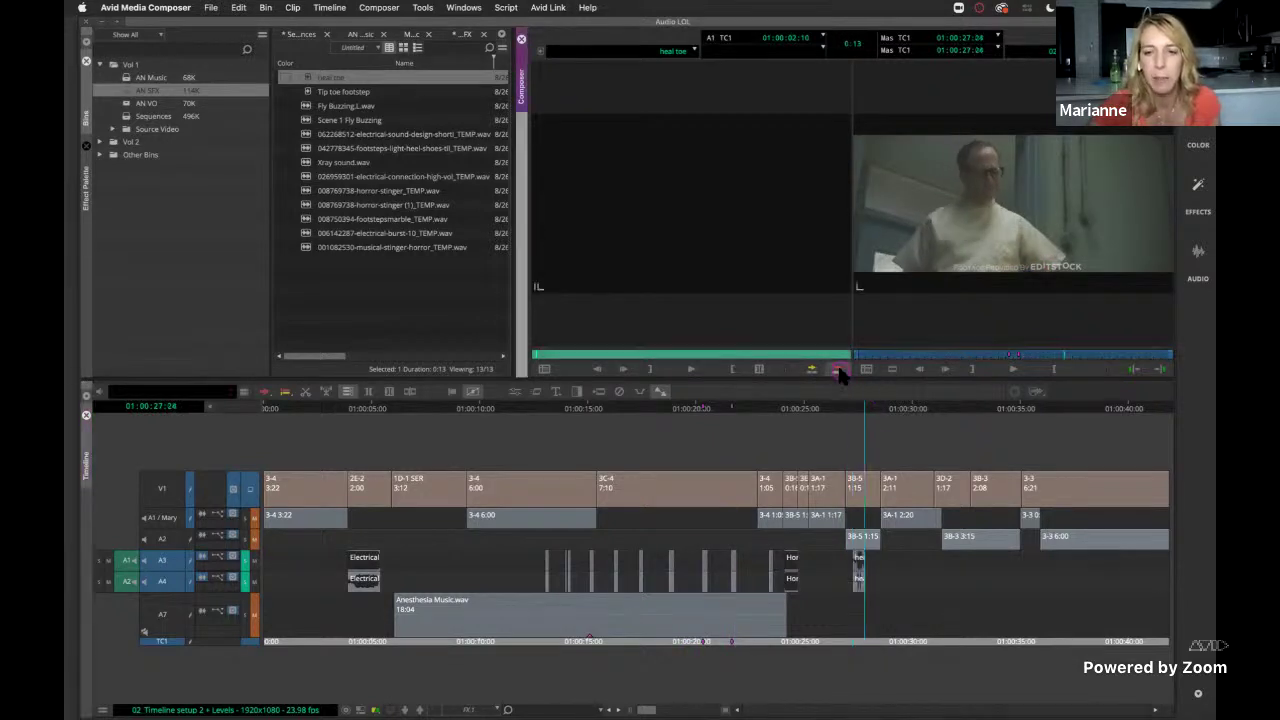
left_click(860, 641)
key("super+bracketright")
key("super+bracketright")
key("super+bracketright")
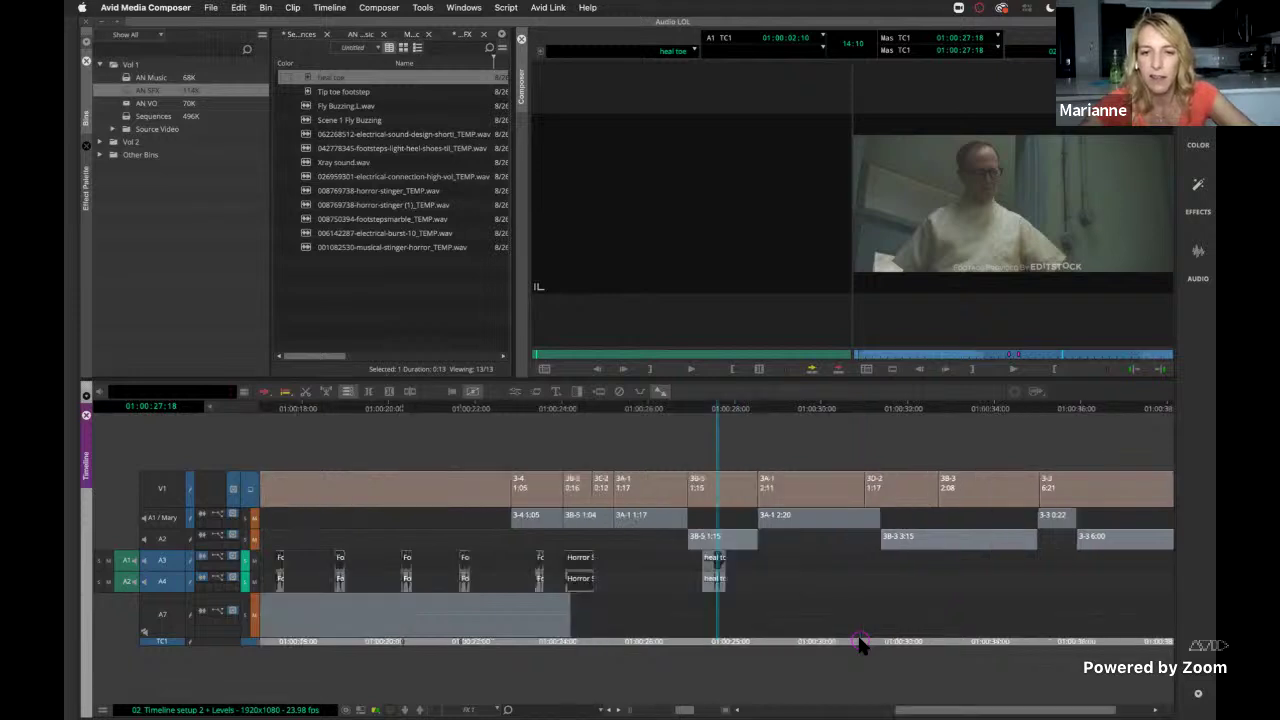